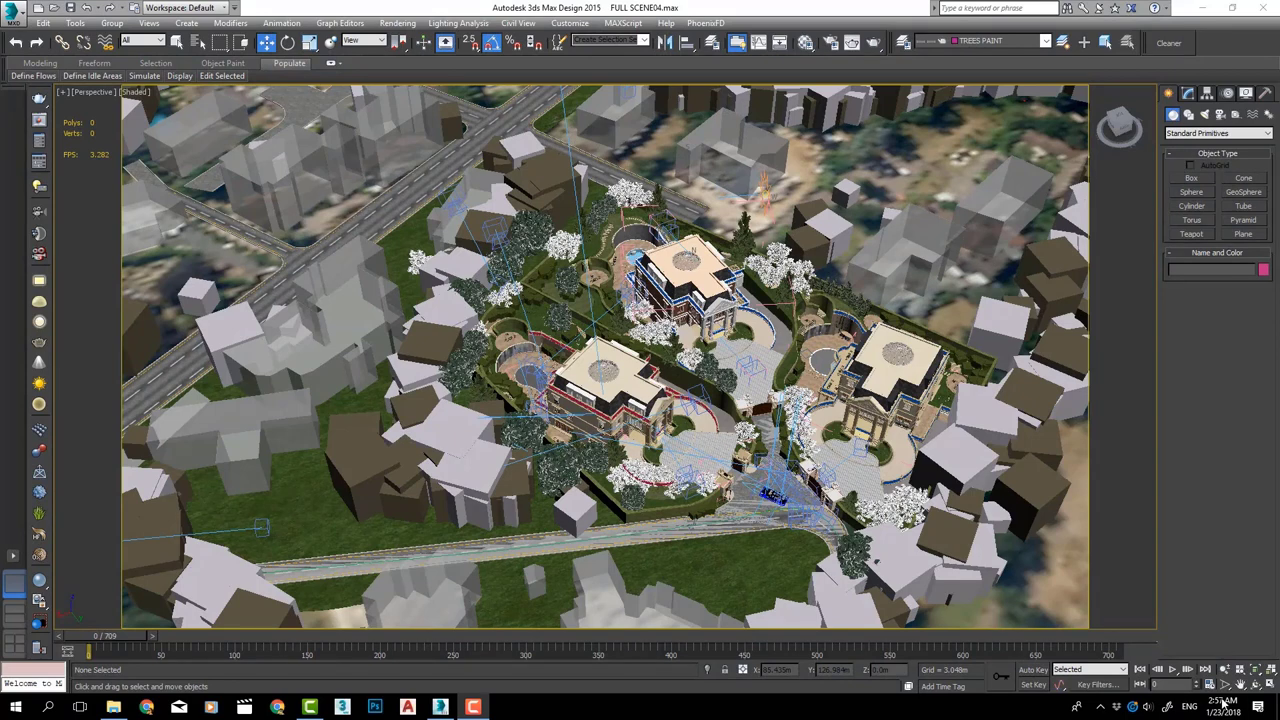
Select the street object and isolate it so only the roads are visible
left_click(420, 193)
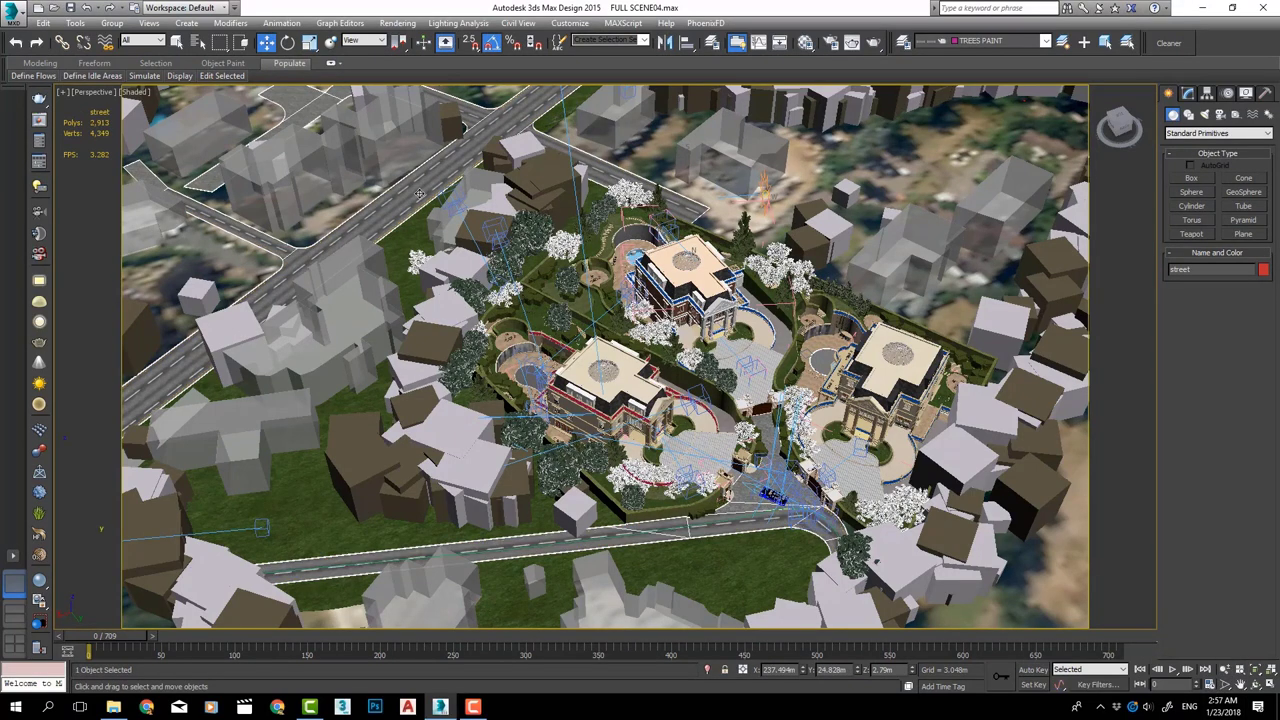
left_click(708, 669)
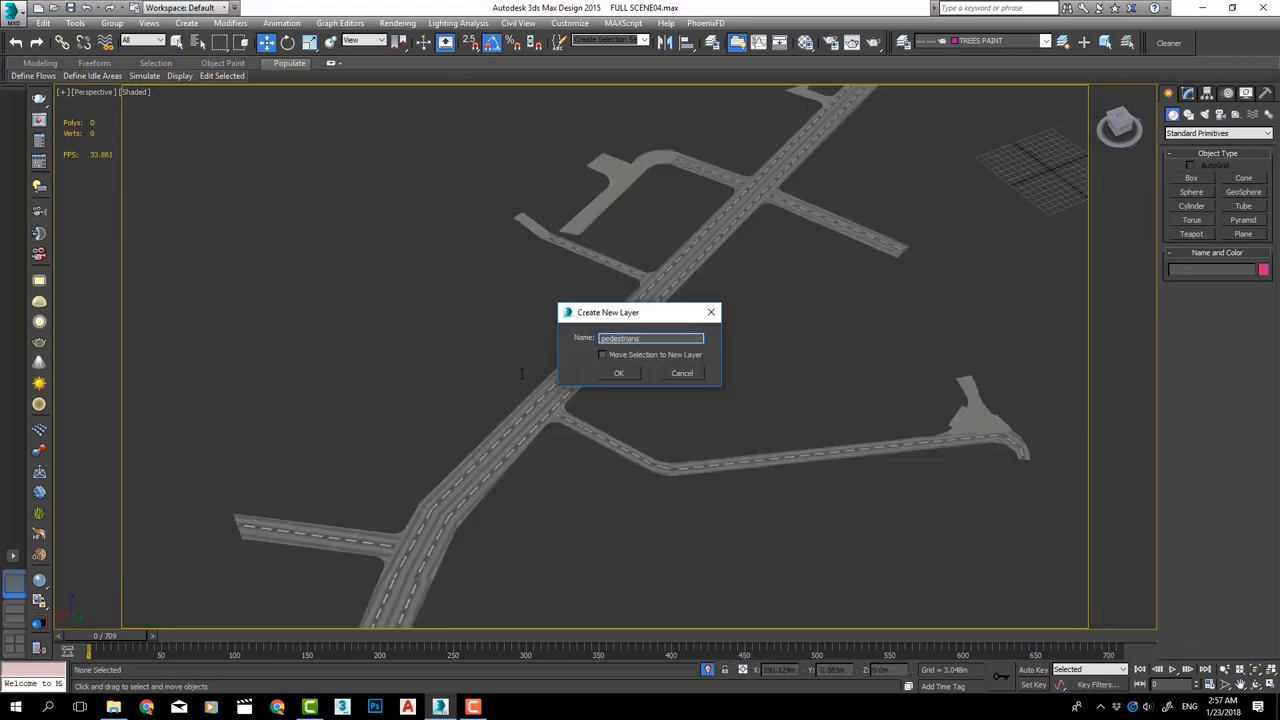
Confirm the new 'pedestrians' layer and expand the full Populate ribbon
left_click(619, 373)
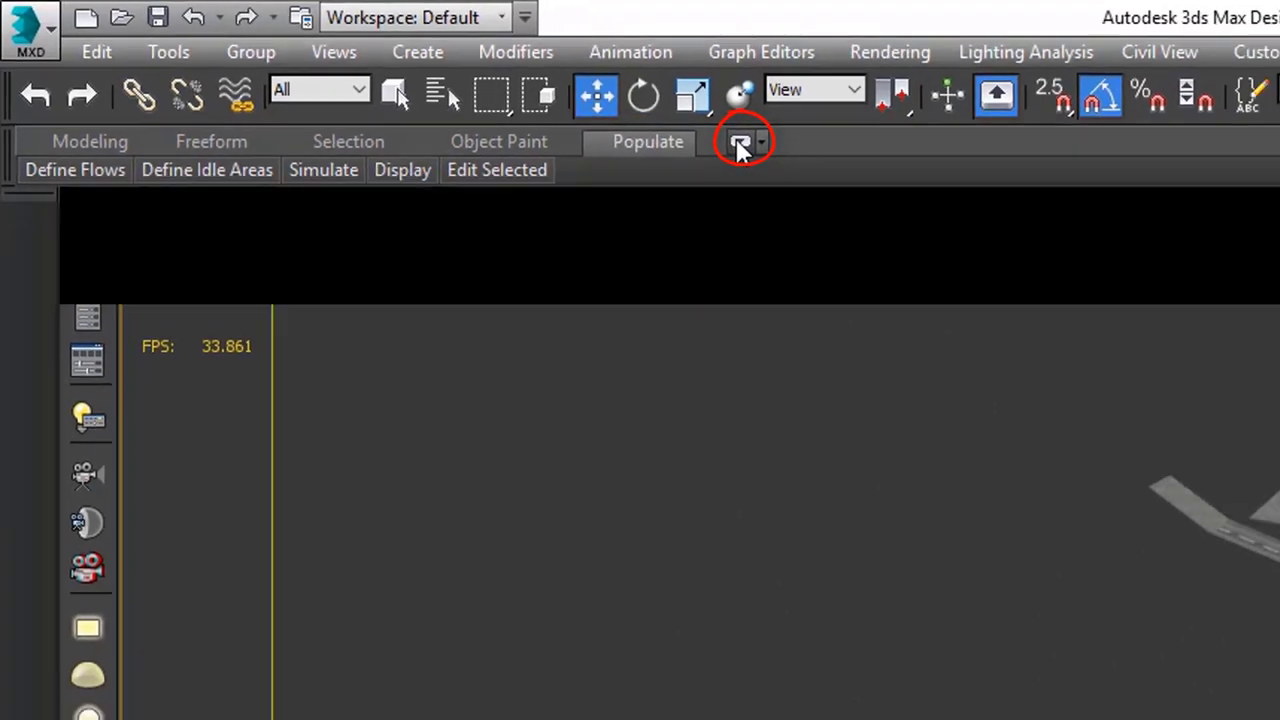
left_click(808, 158)
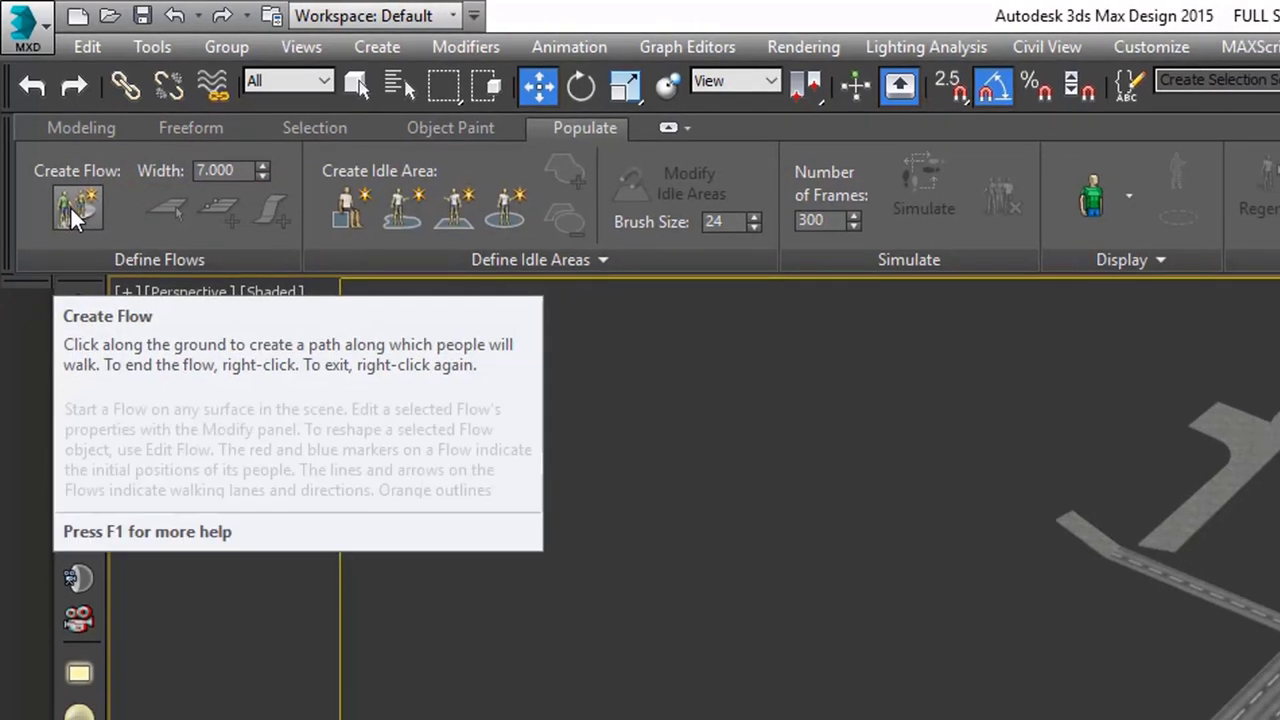
Draw Flow001 across the main road from two points, then view it from a low angle
left_click(70, 210)
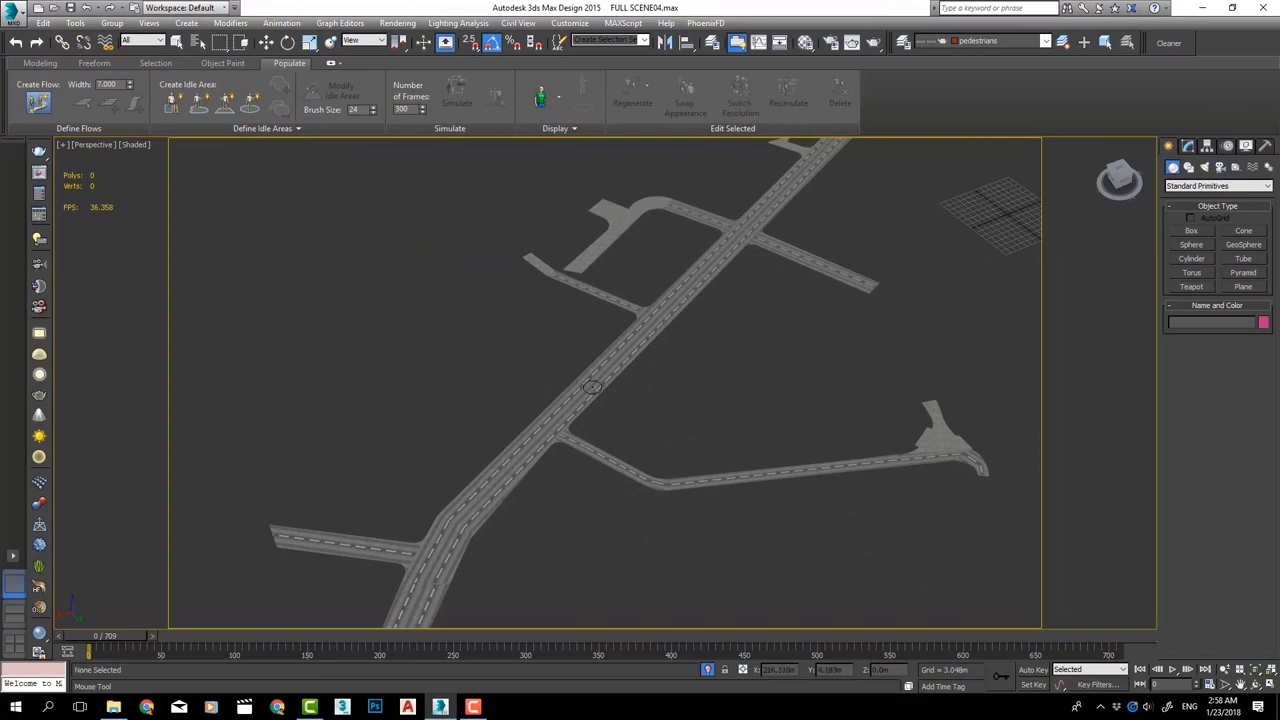
middle_click_drag(592, 387, 557, 380)
scroll(557, 380, "up", 3)
scroll(654, 430, "down", 2)
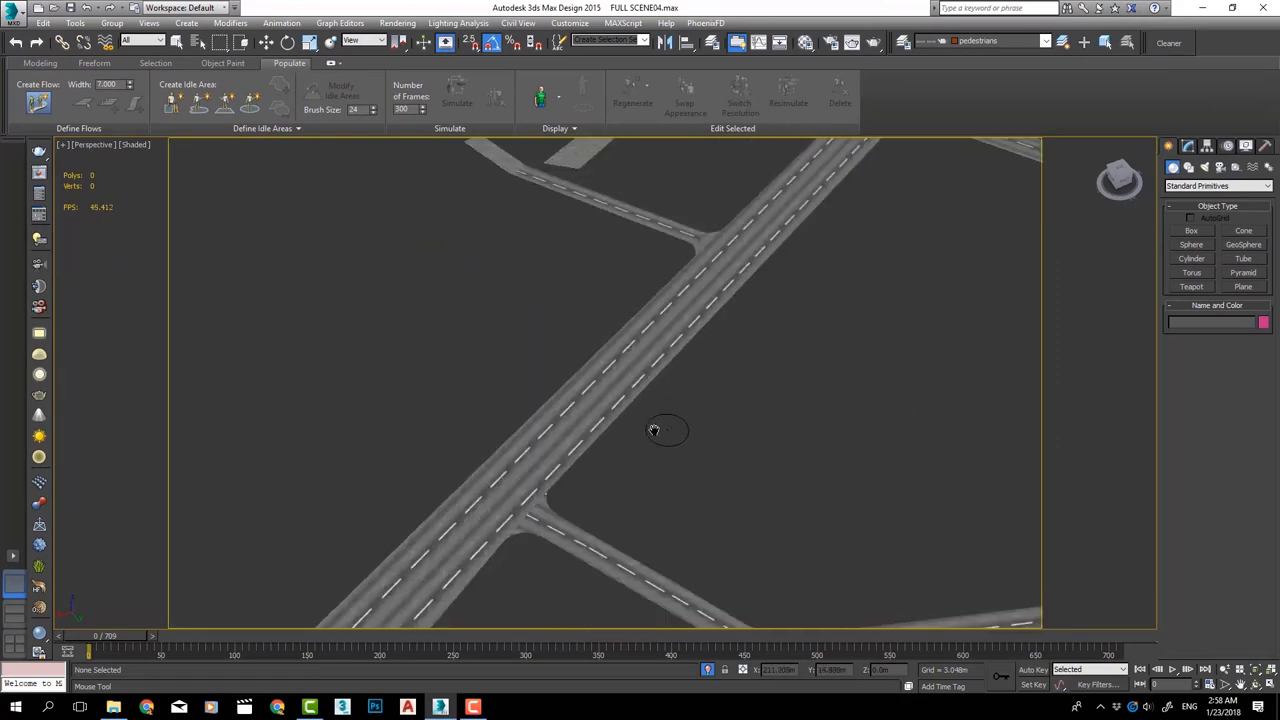
middle_click_drag(654, 430, 497, 430)
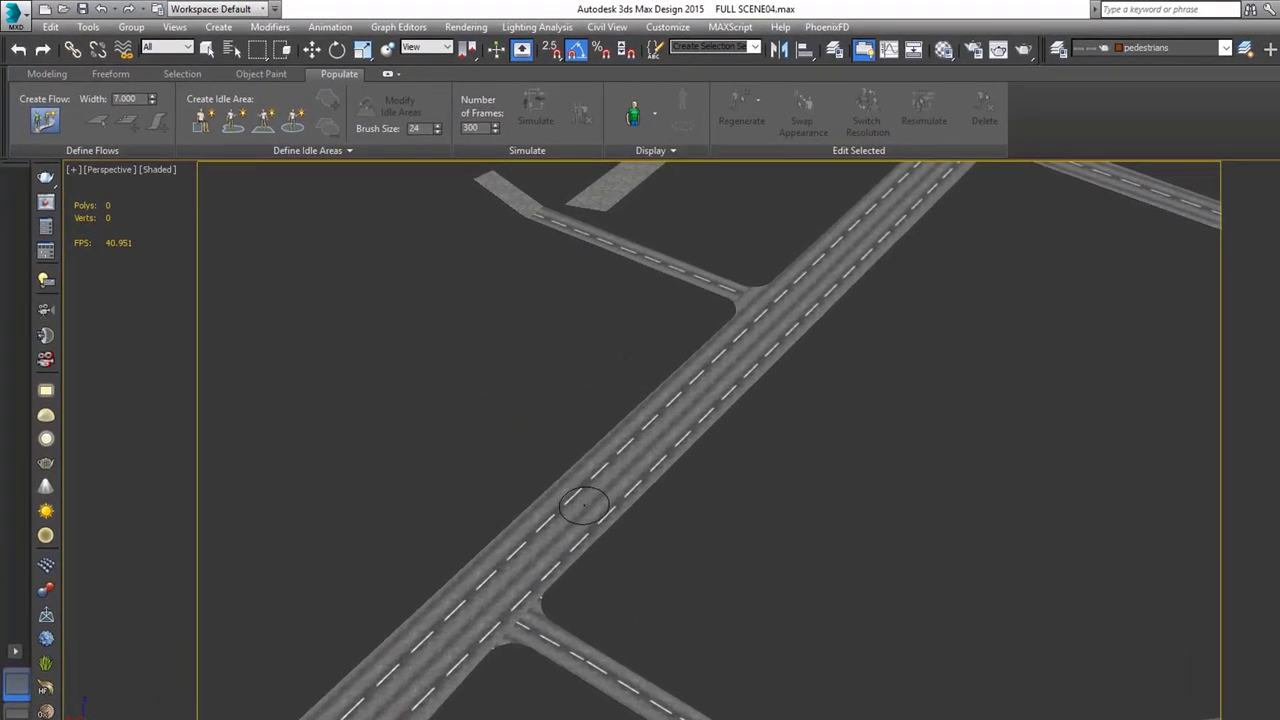
left_click(584, 507)
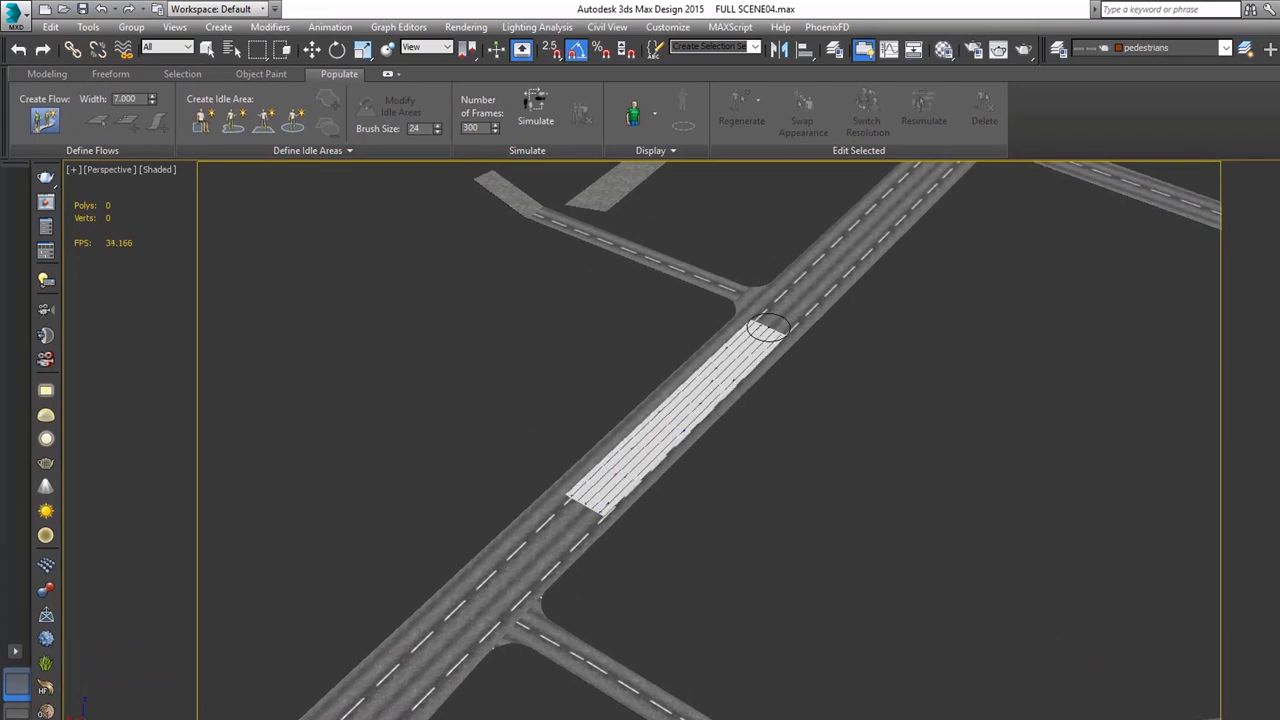
left_click(766, 328)
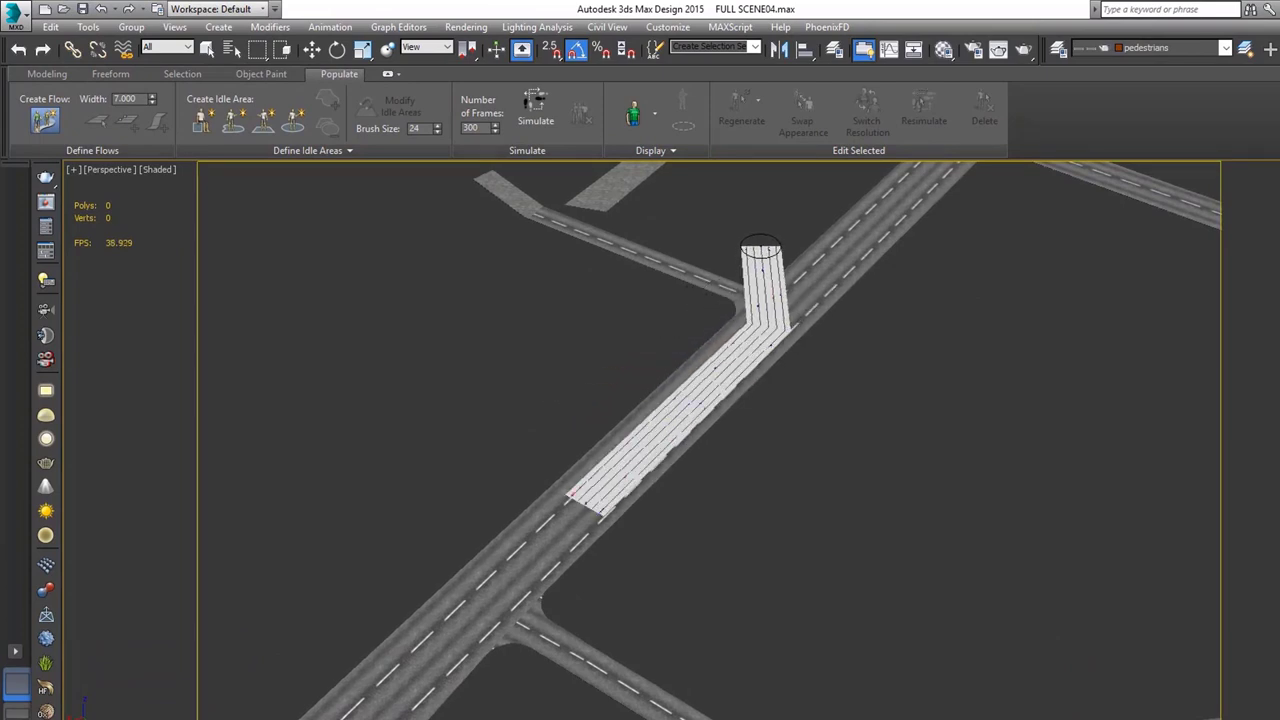
right_click(760, 250)
middle_click_drag(749, 549, 777, 563)
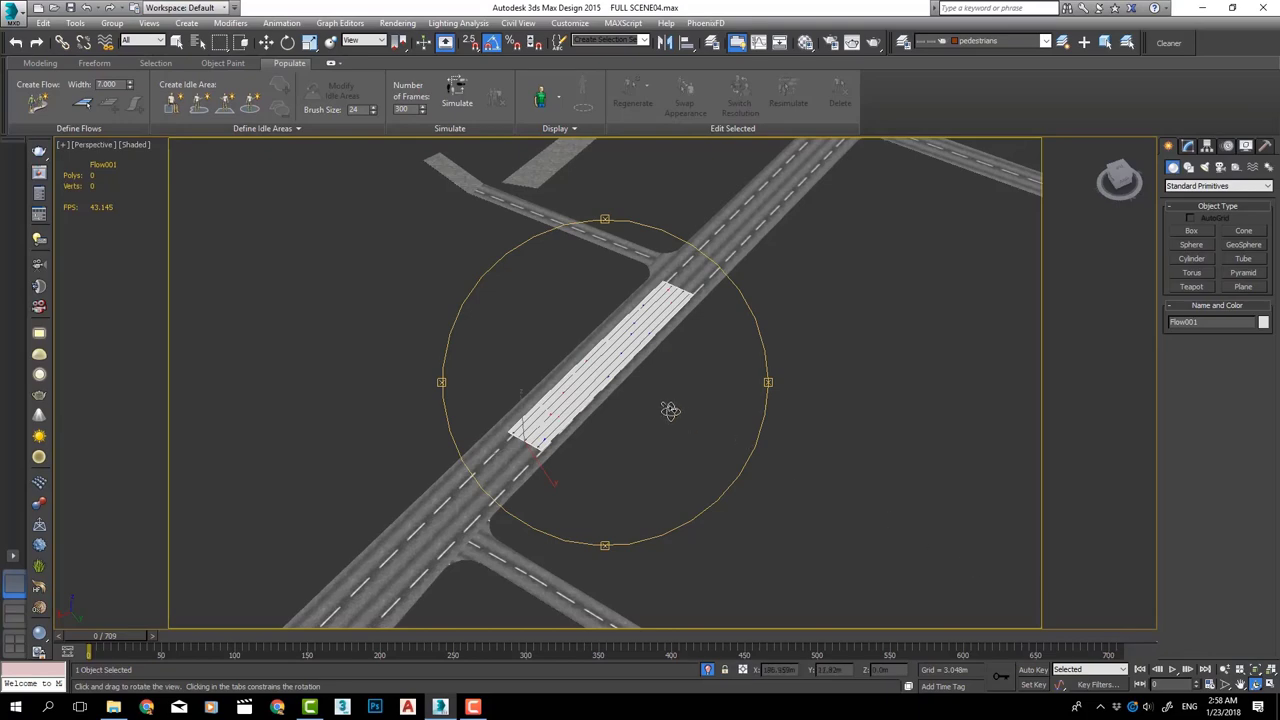
mouse_move(669, 411)
left_mouse_down()
mouse_move(527, 381)
mouse_move(472, 529)
left_mouse_up()
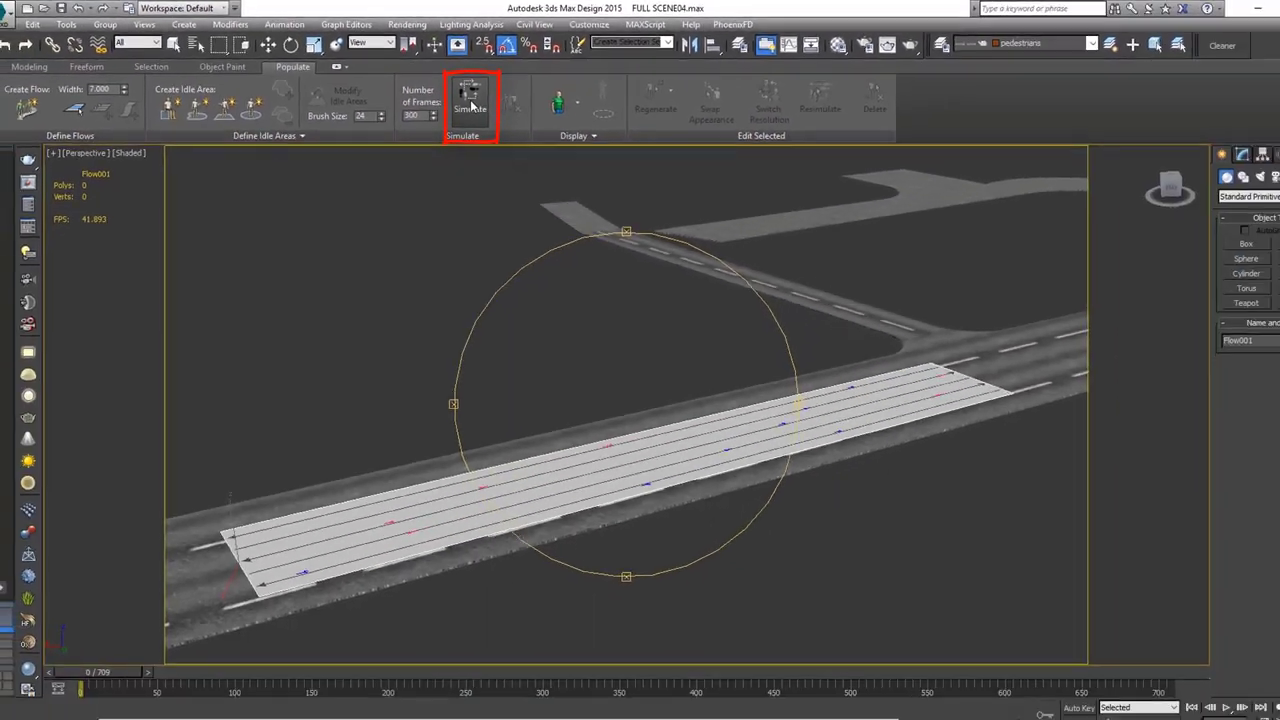
Simulate pedestrians on Flow001, play and stop the animation, then orbit to a steeper view
left_click(457, 98)
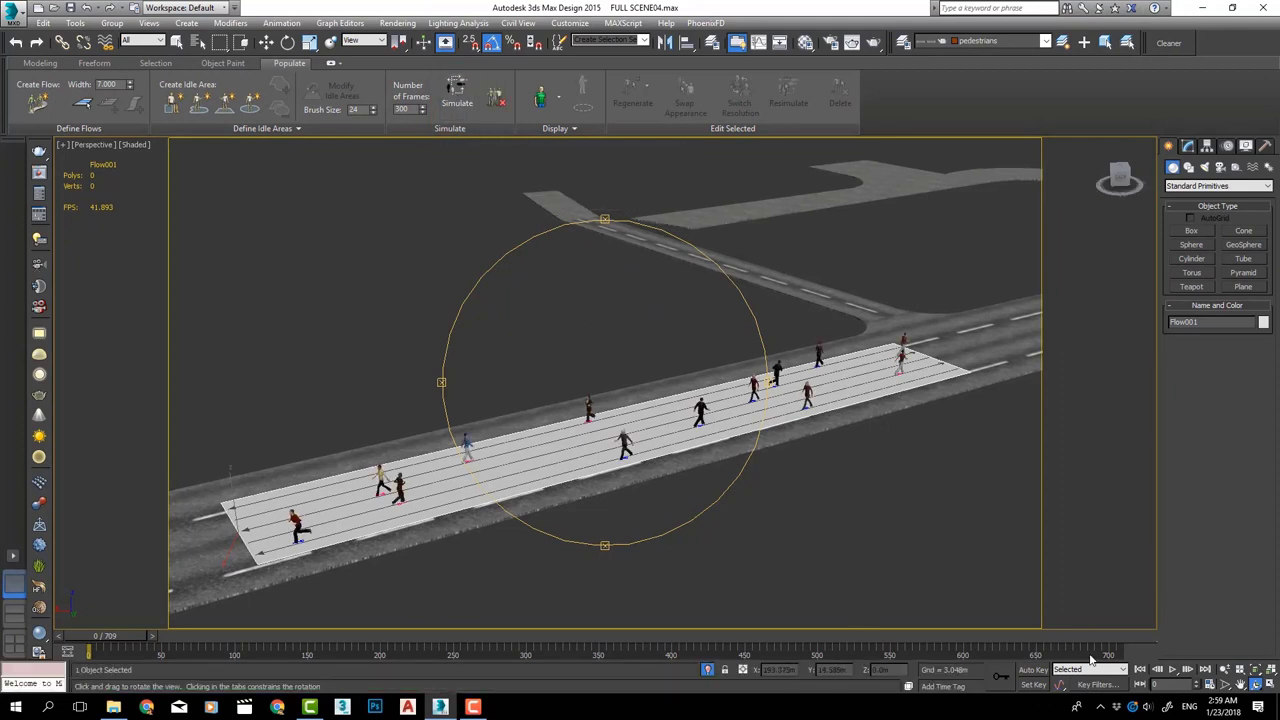
left_click(1173, 676)
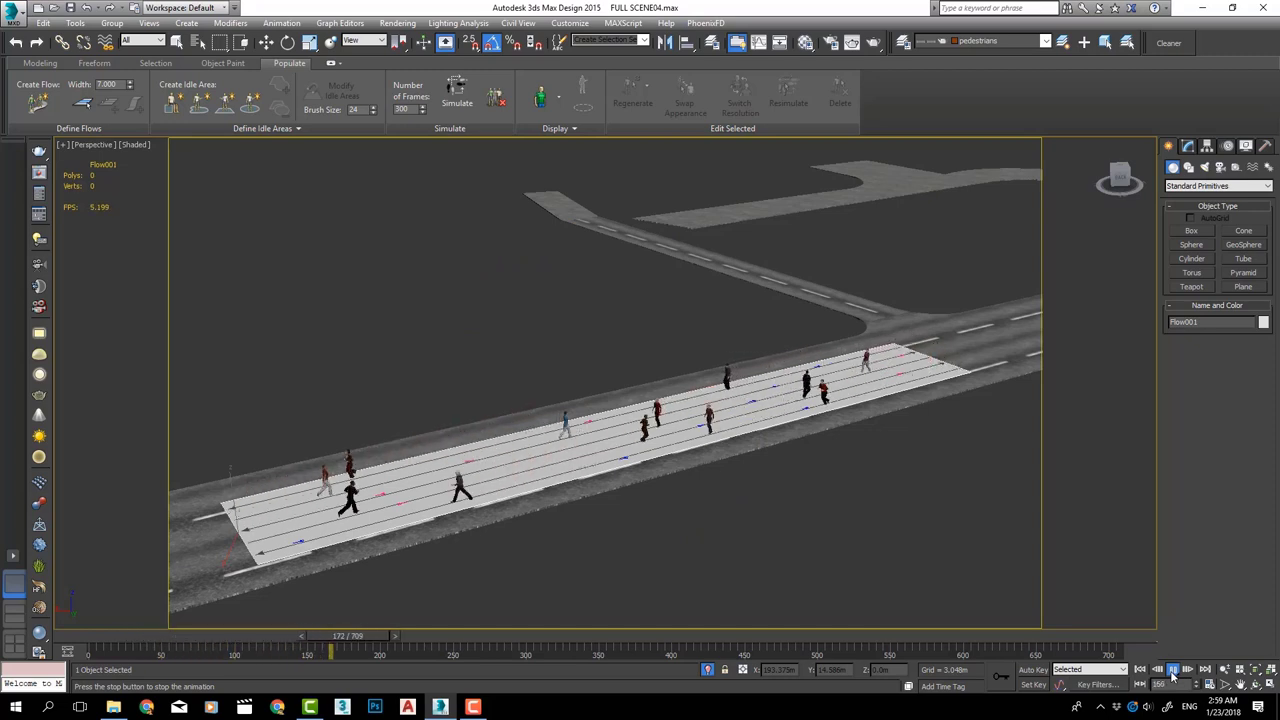
left_click(1173, 676)
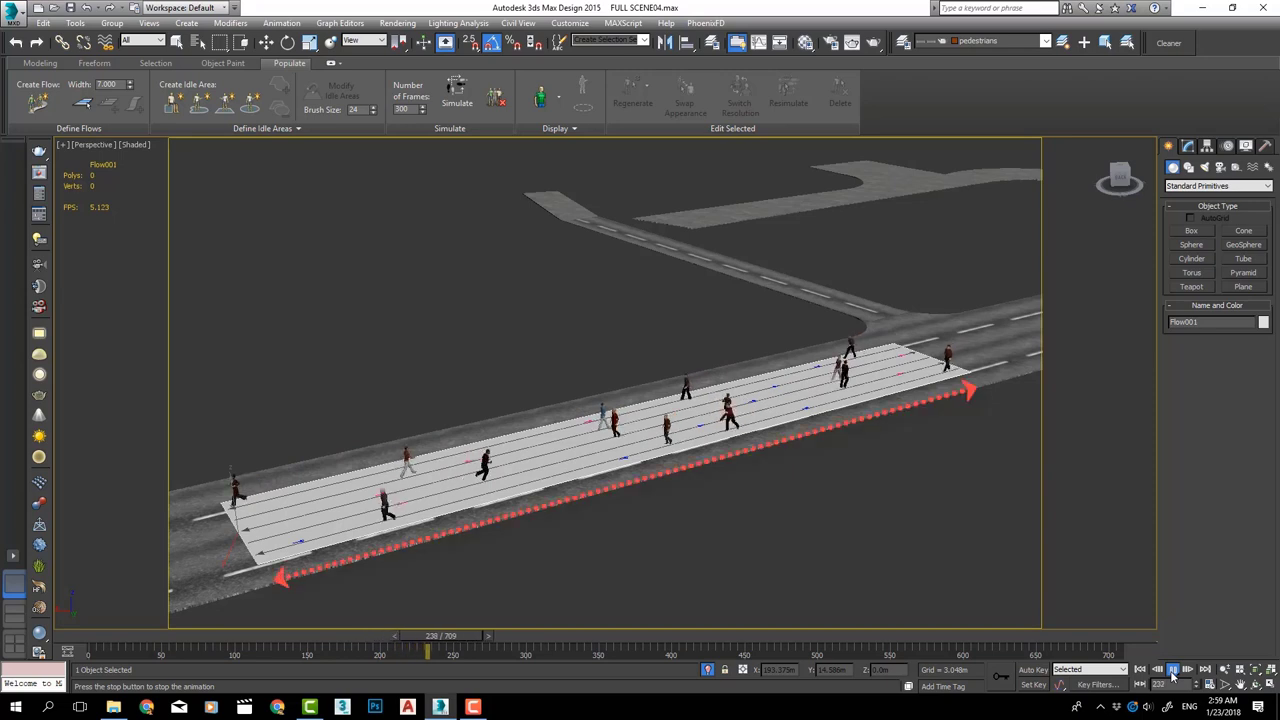
key("ctrl+r")
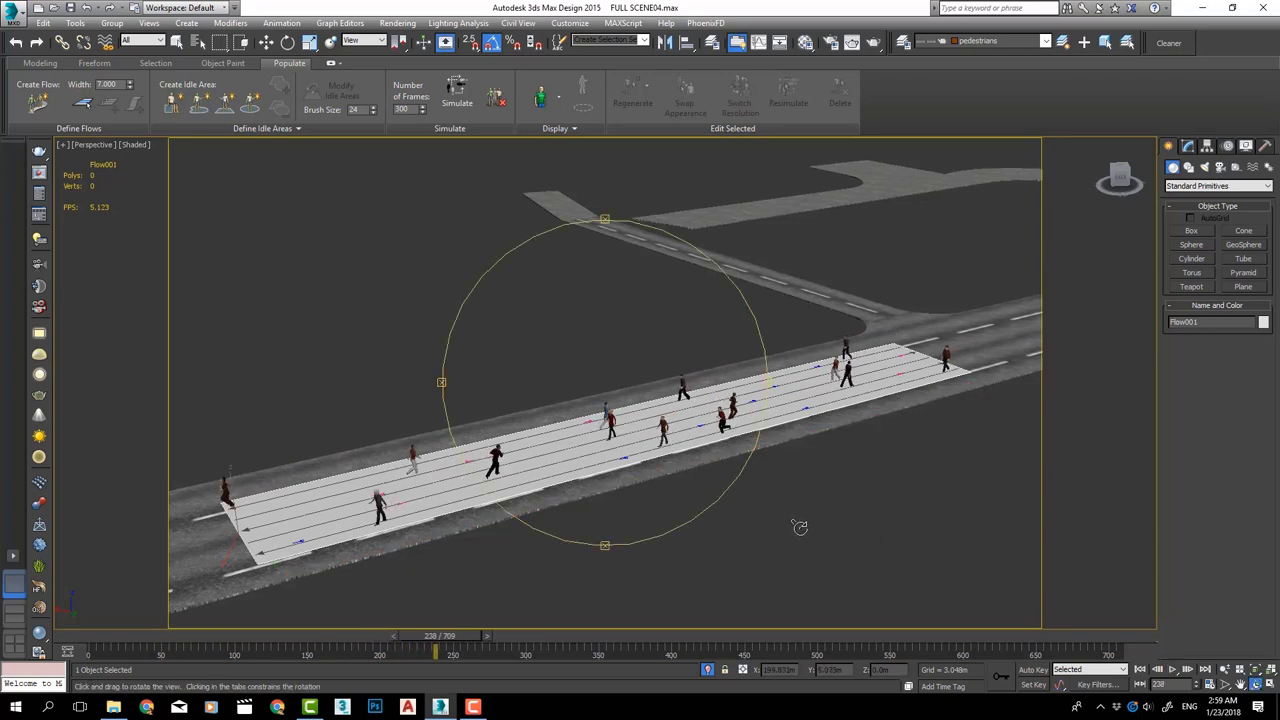
mouse_move(694, 459)
left_mouse_down()
mouse_move(650, 445)
mouse_move(671, 457)
left_mouse_up()
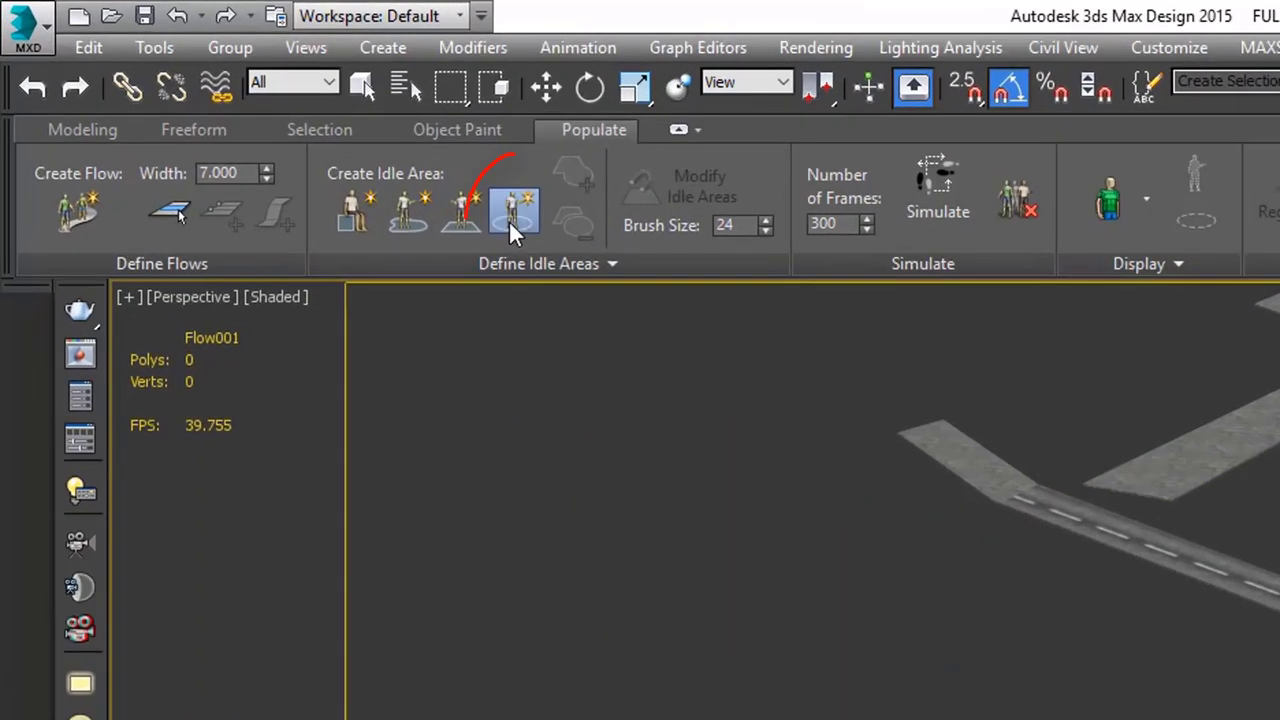
Draw circular idle area IdleArea001 beside the road and simulate 71 standing people in it
left_click(512, 215)
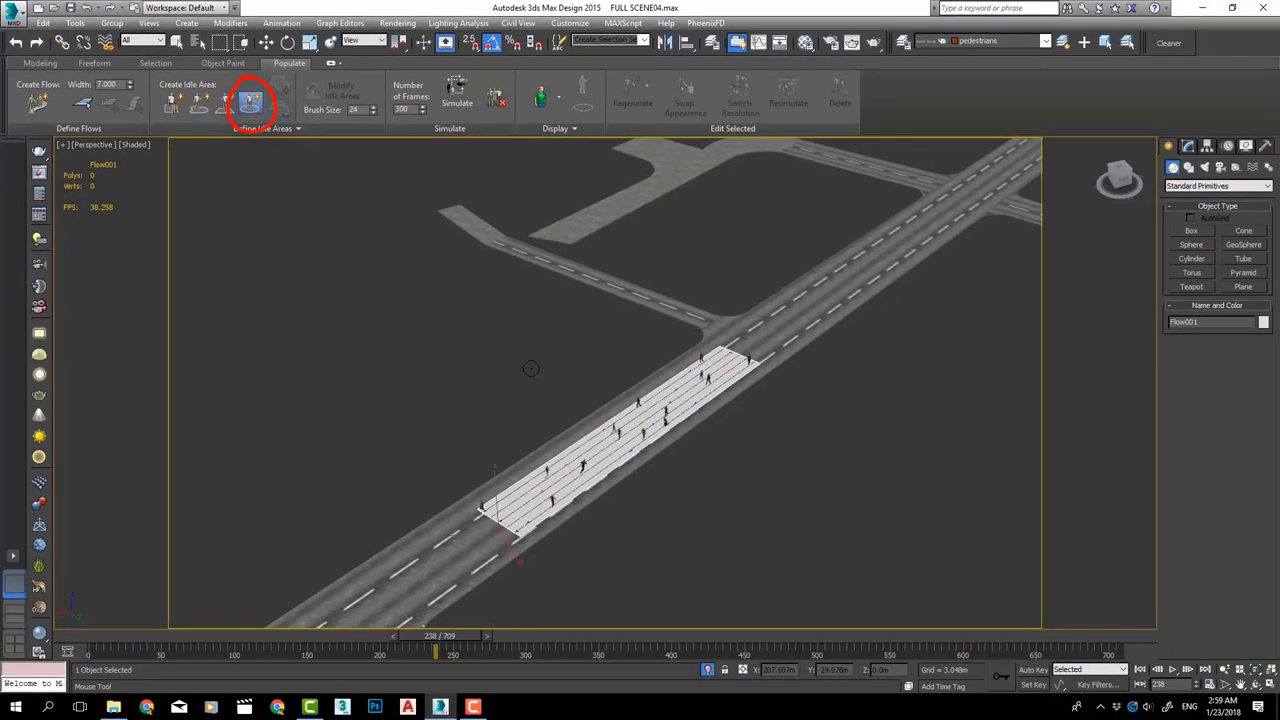
mouse_move(465, 380)
left_mouse_down()
mouse_move(597, 355)
mouse_move(576, 352)
left_mouse_up()
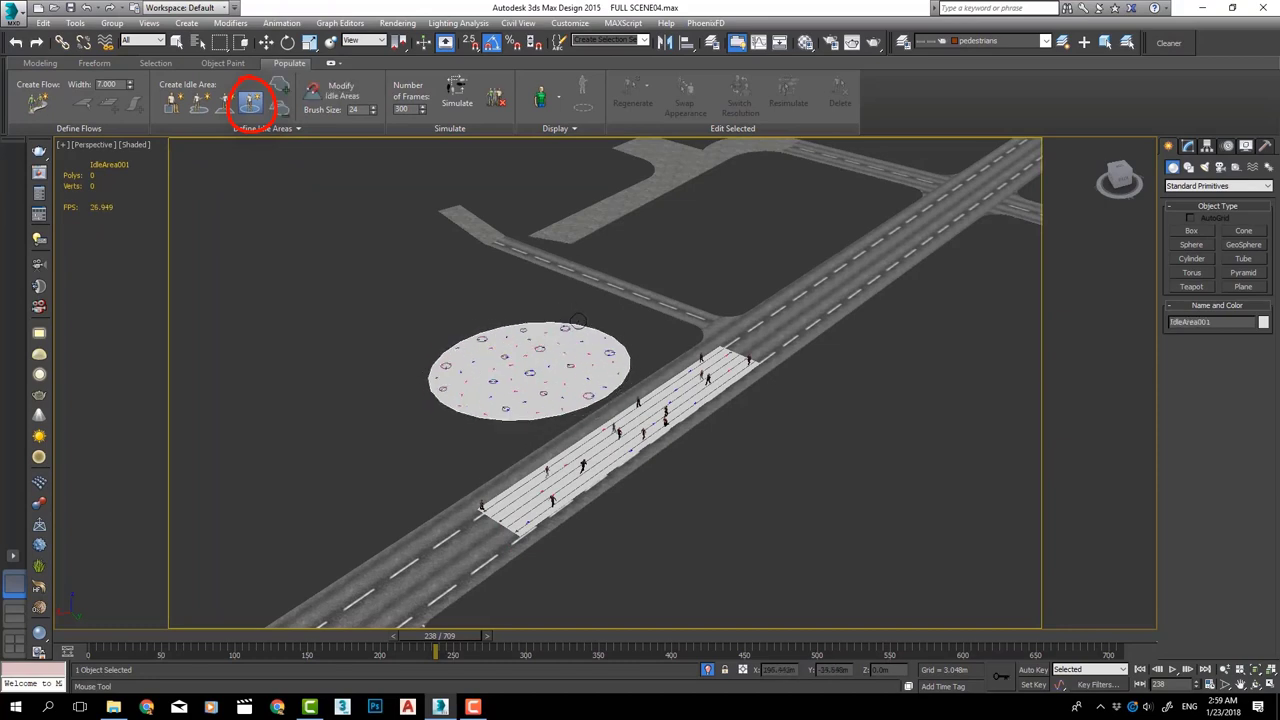
scroll(580, 390, "up", 2)
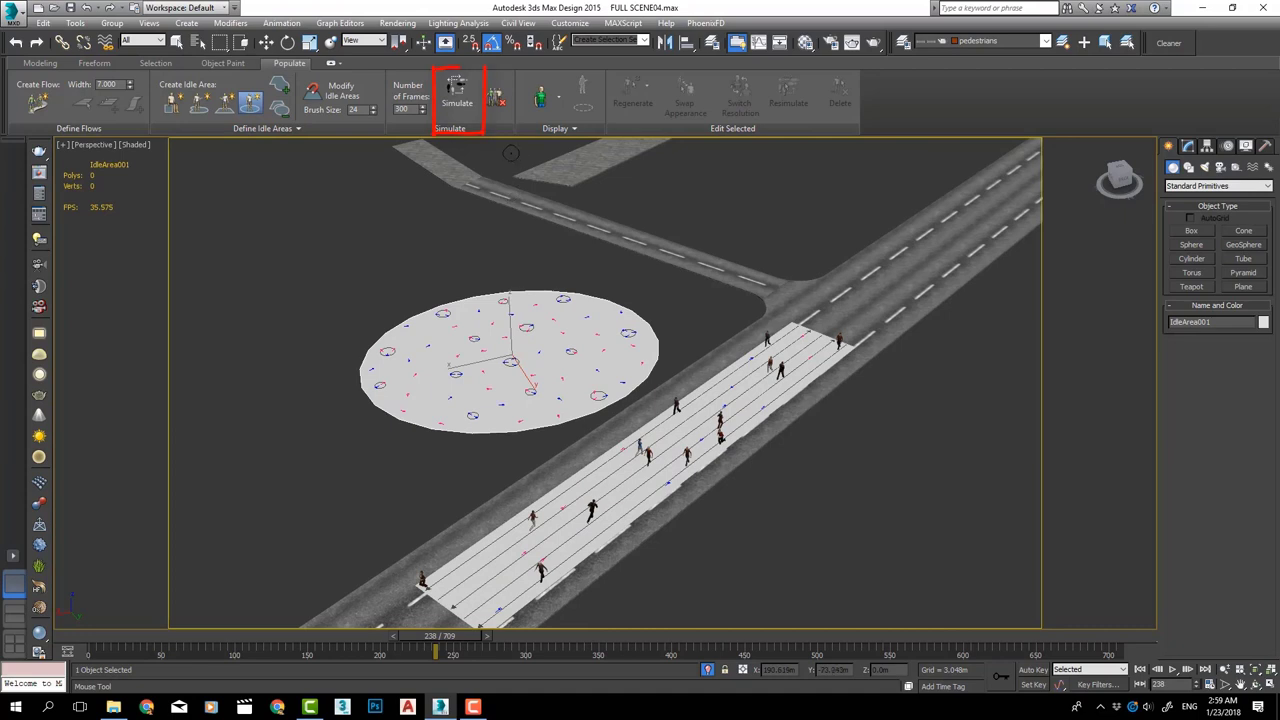
left_click(456, 100)
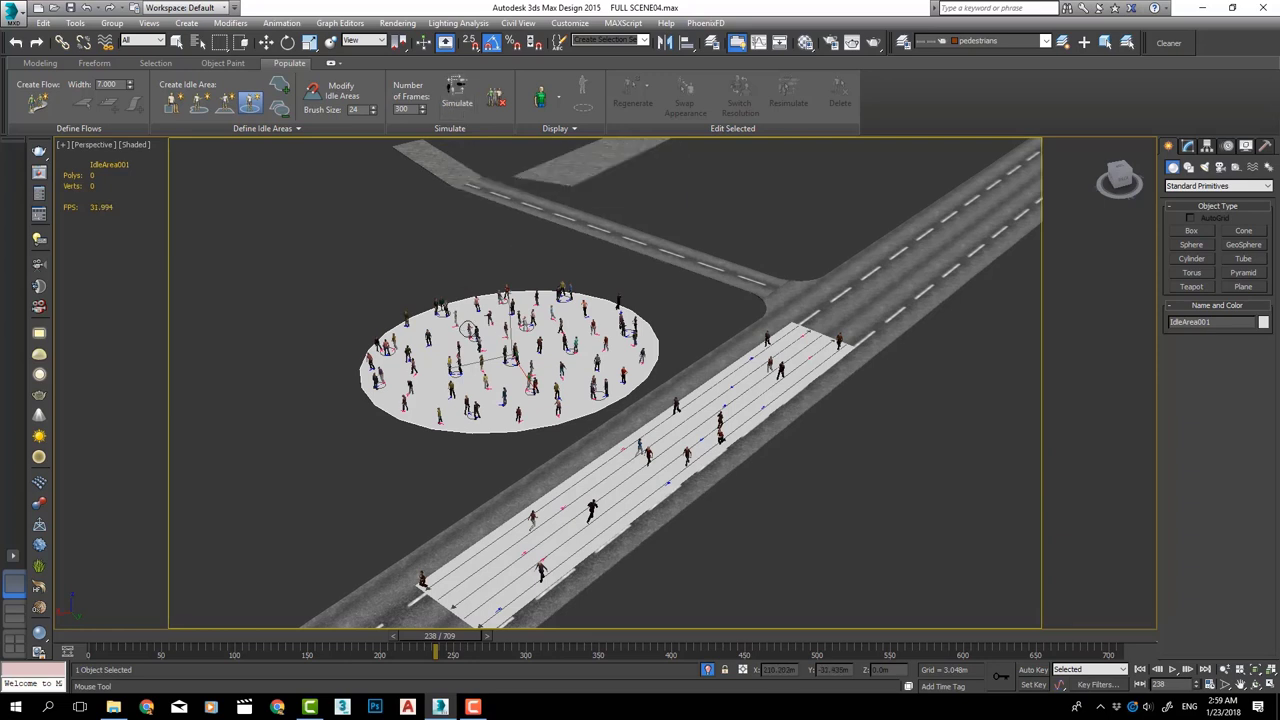
middle_click_drag(410, 350, 499, 323)
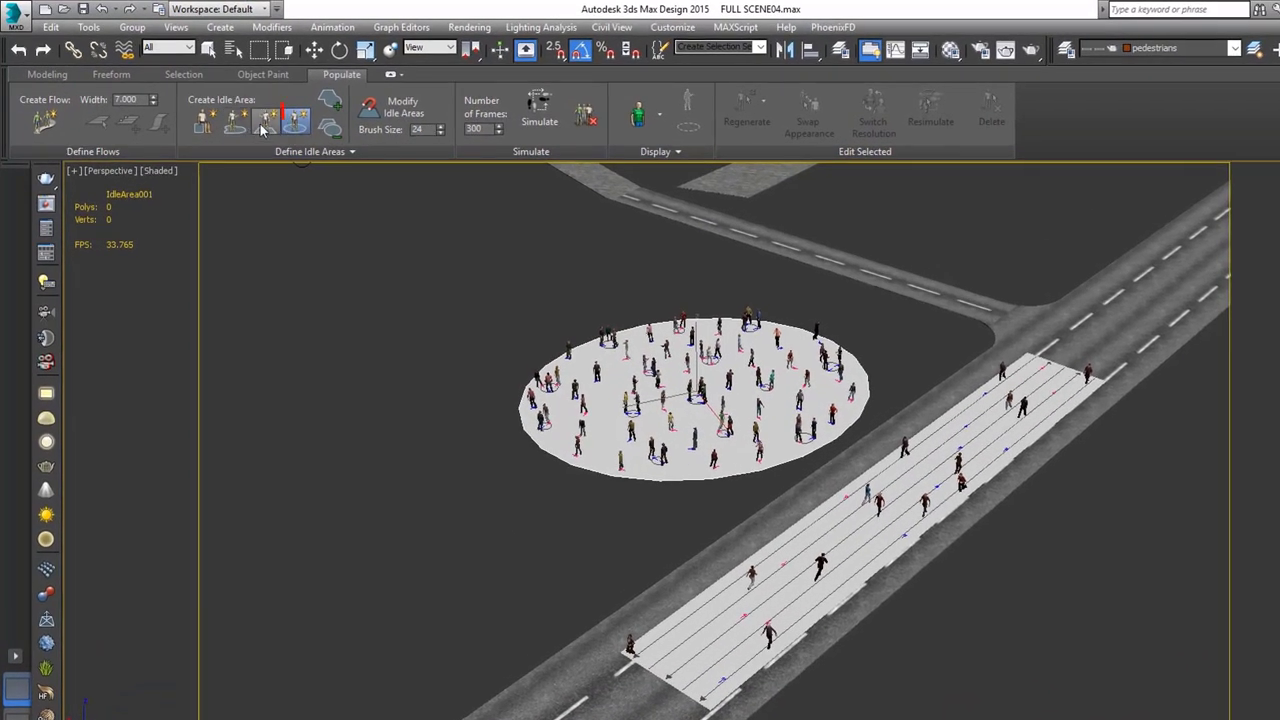
Add a rectangular and a freehand idle area beside the circle and simulate idlers in them
left_click(265, 120)
left_click_drag(330, 468, 604, 600)
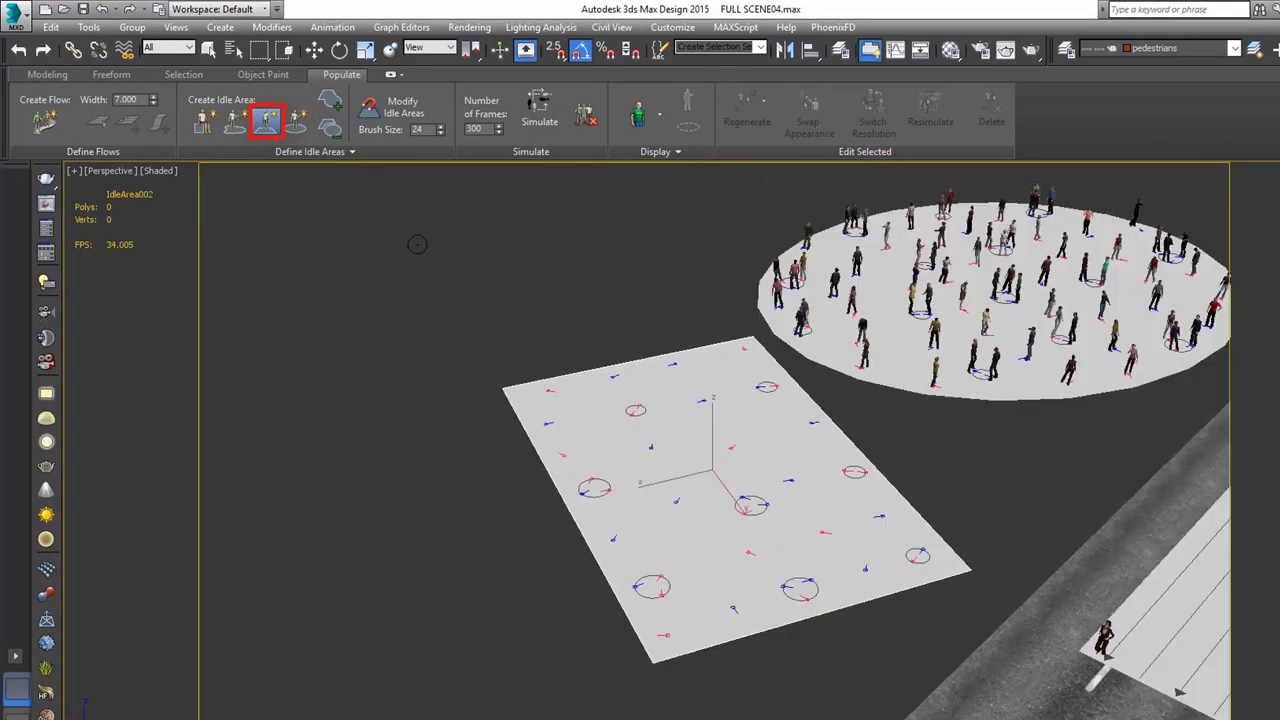
left_click(235, 120)
mouse_move(393, 512)
left_mouse_down()
mouse_move(355, 445)
mouse_move(286, 580)
mouse_move(288, 461)
left_mouse_up()
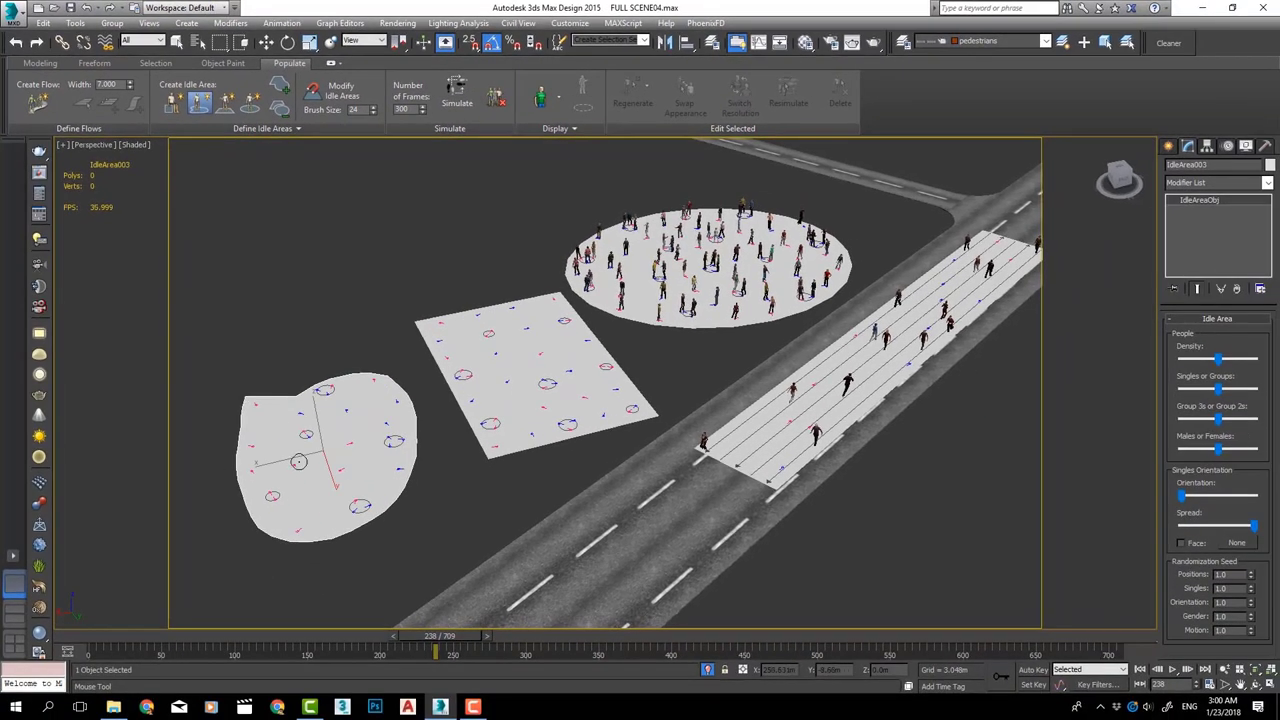
left_click(458, 95)
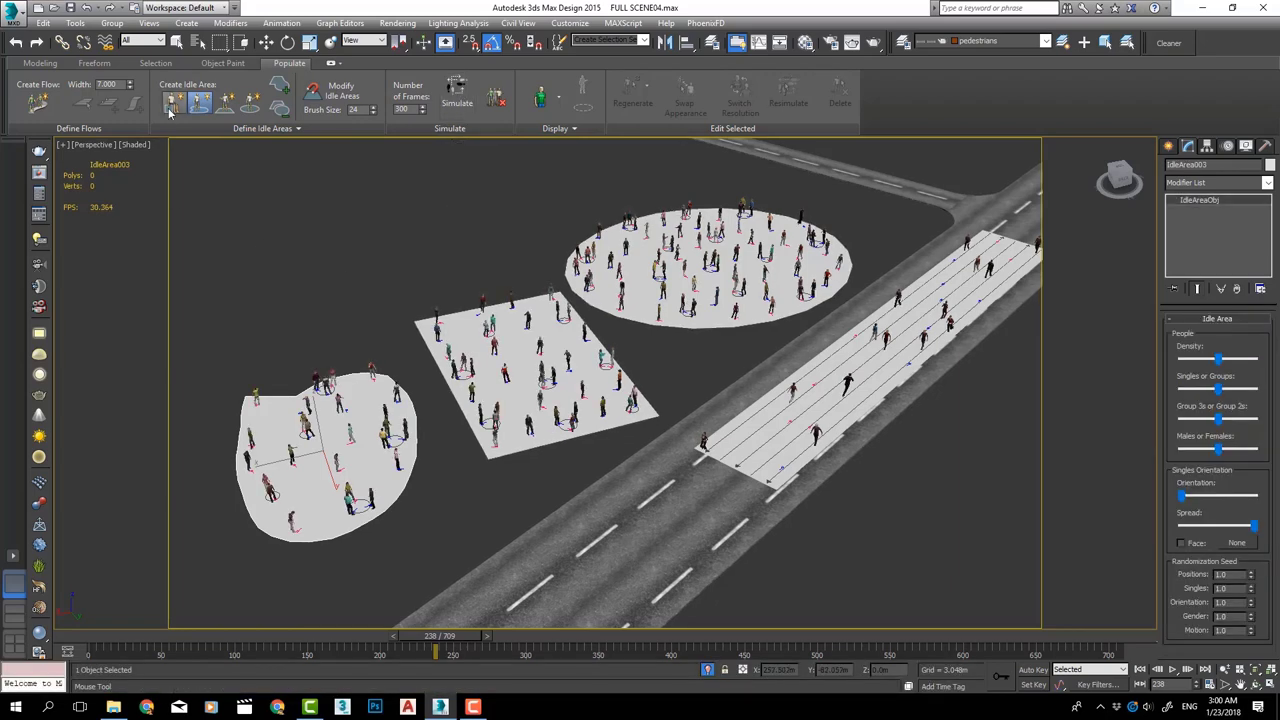
middle_click_drag(500, 497, 591, 418)
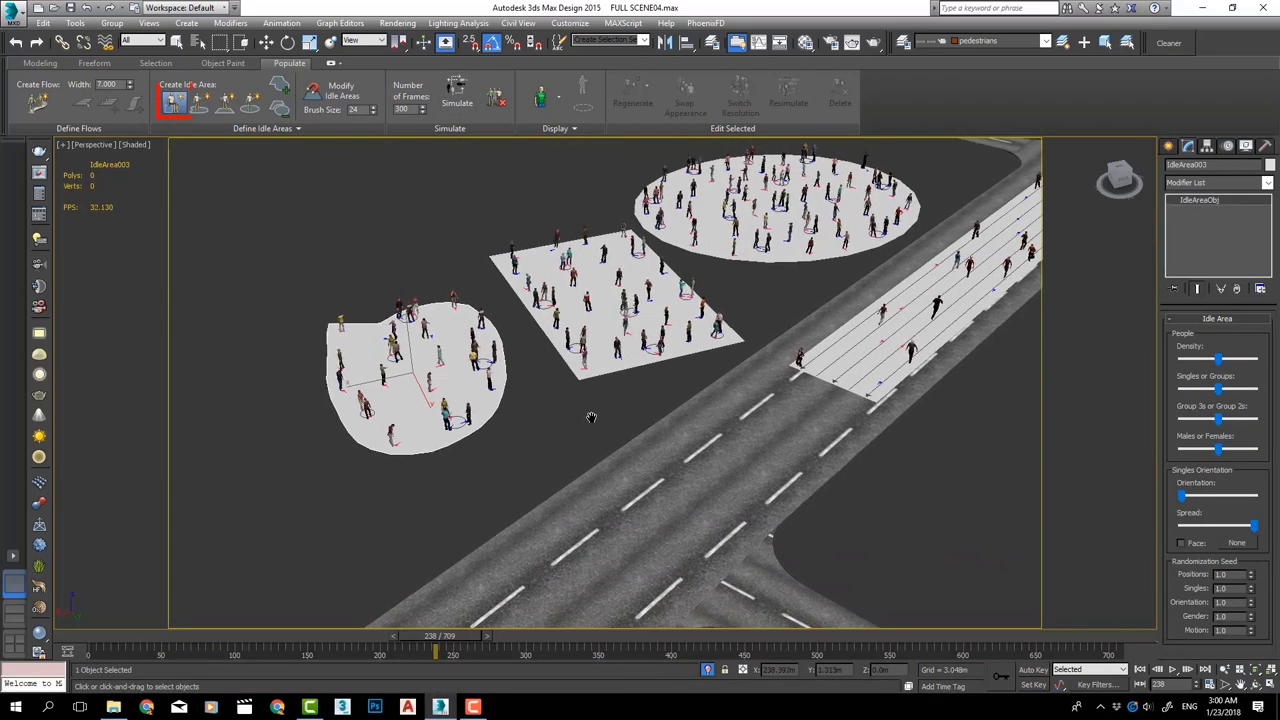
scroll(563, 443, "up", 3)
Place two seats beside the road and simulate seated pedestrians on them
scroll(631, 494, "up", 2)
left_click(633, 487)
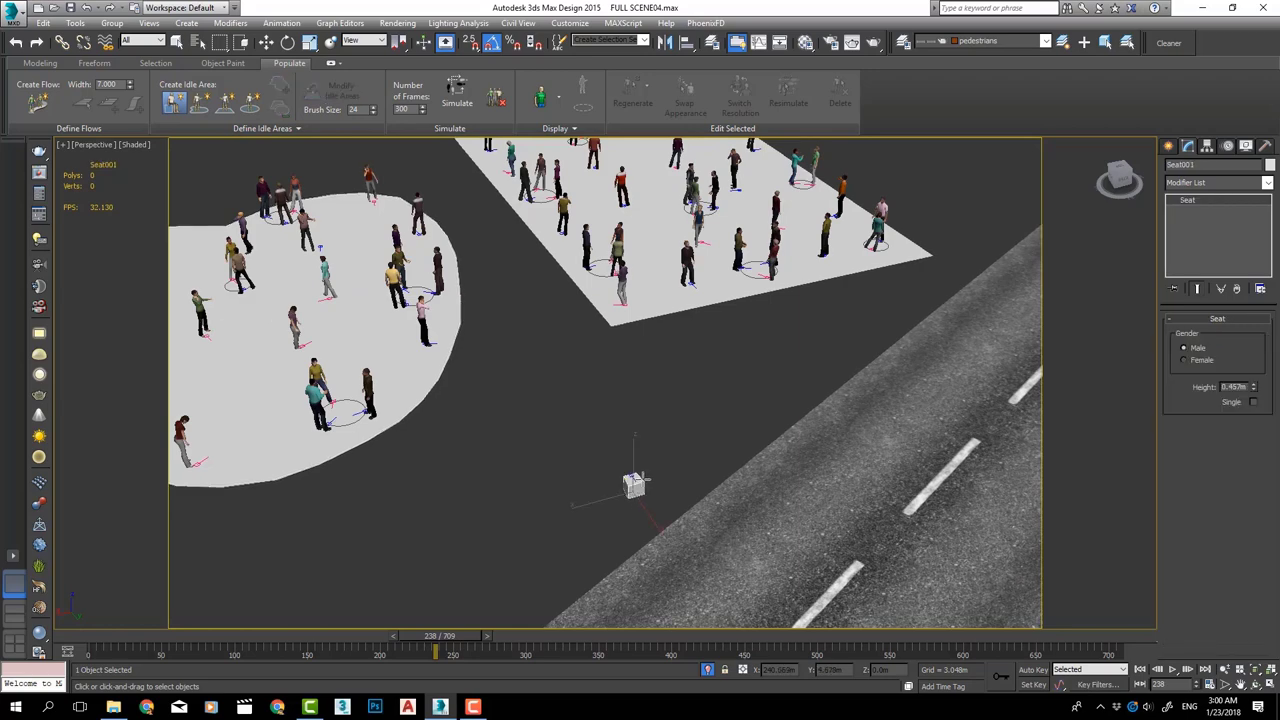
scroll(600, 505, "up", 2)
scroll(560, 470, "up", 2)
left_click(530, 450)
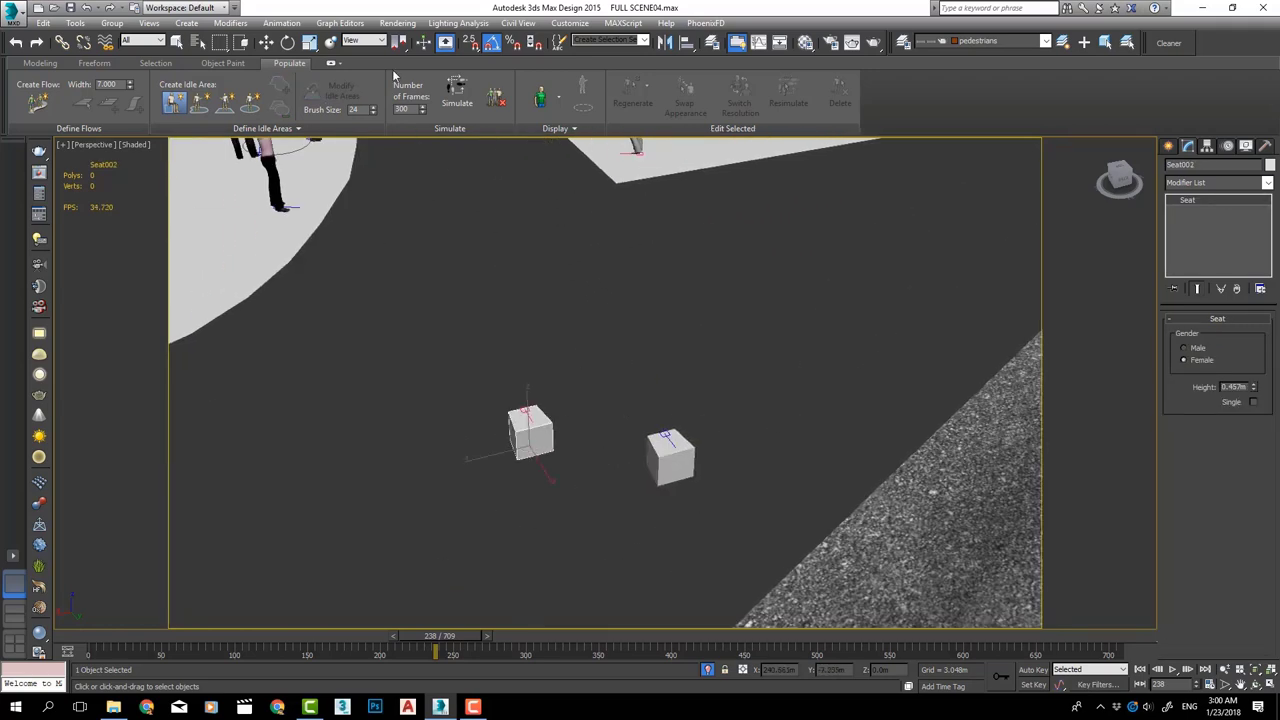
left_click(458, 92)
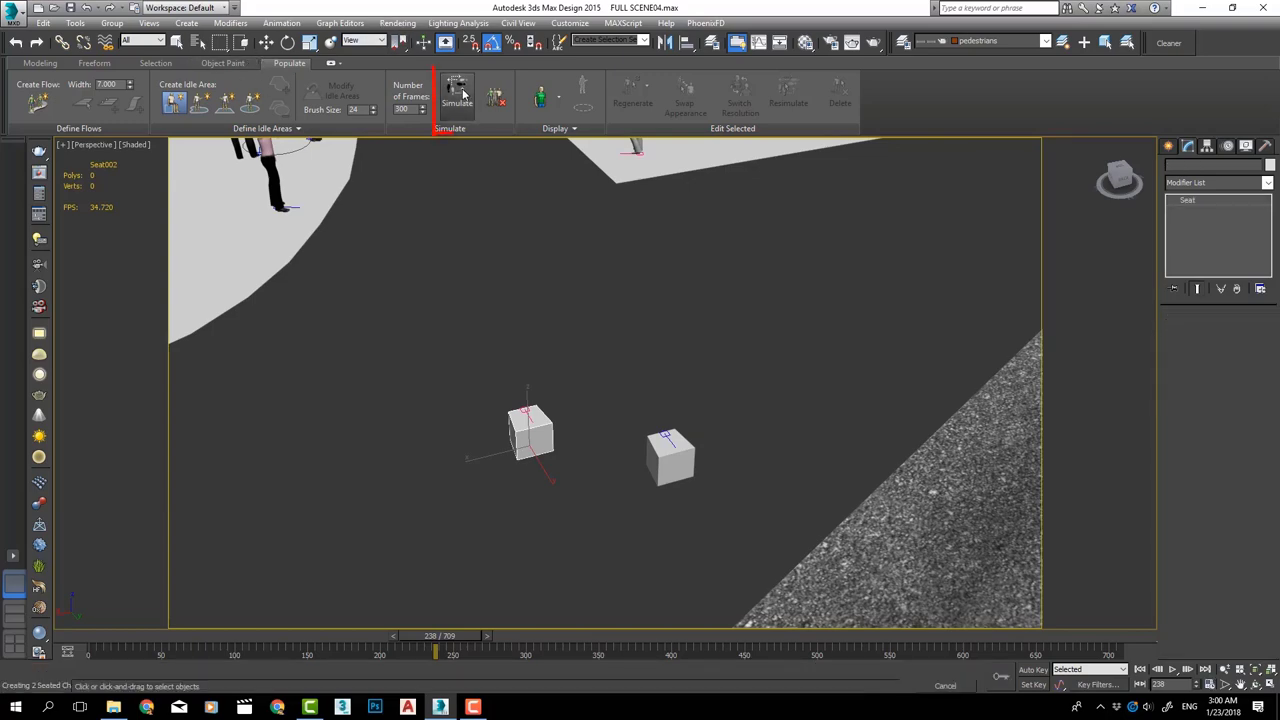
Zoom out and start a render of the crowd scene from the Rendering menu
key("w")
right_click(738, 364)
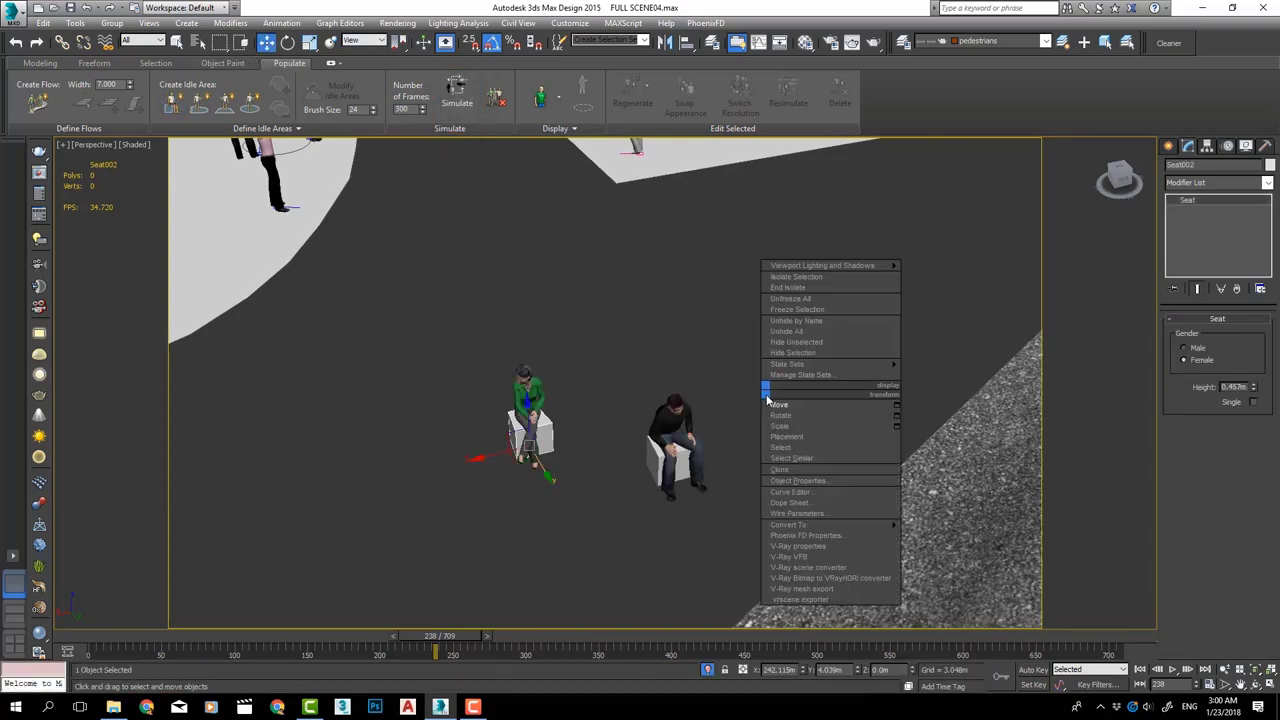
scroll(663, 334, "down", 4)
scroll(862, 338, "down", 3)
scroll(862, 338, "up", 2)
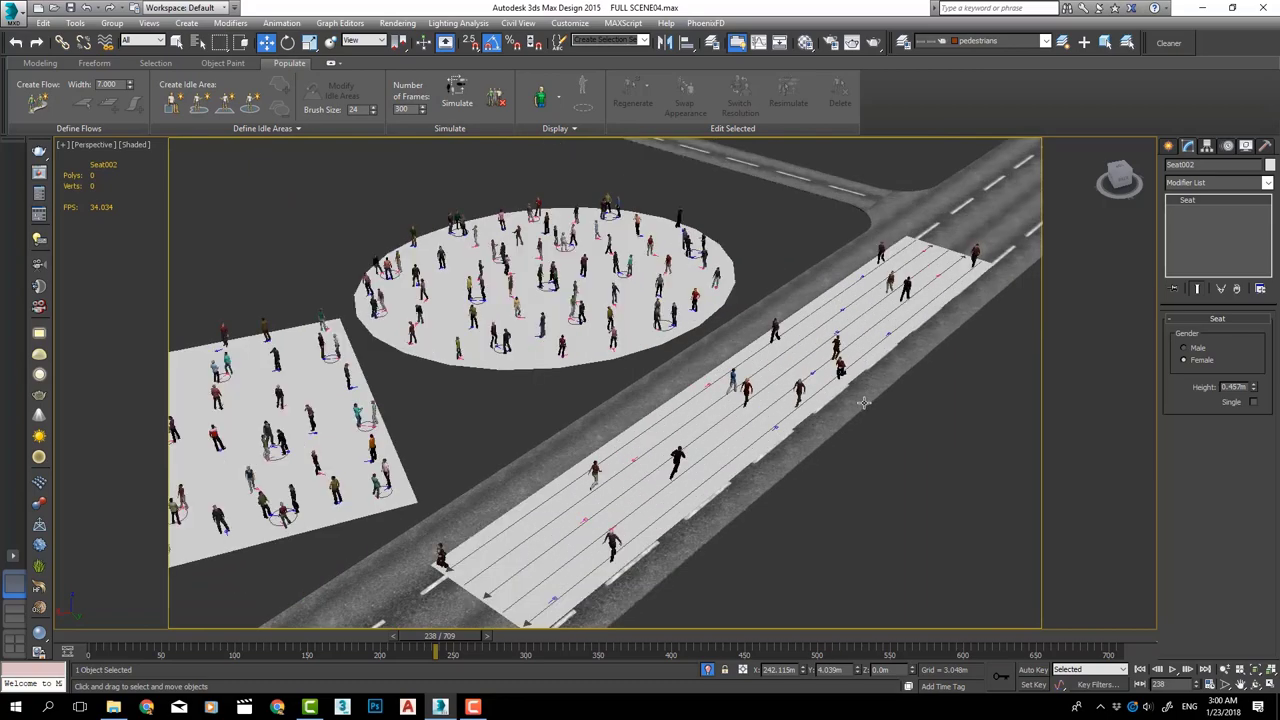
scroll(760, 300, "down", 2)
left_click(397, 23)
left_click(407, 44)
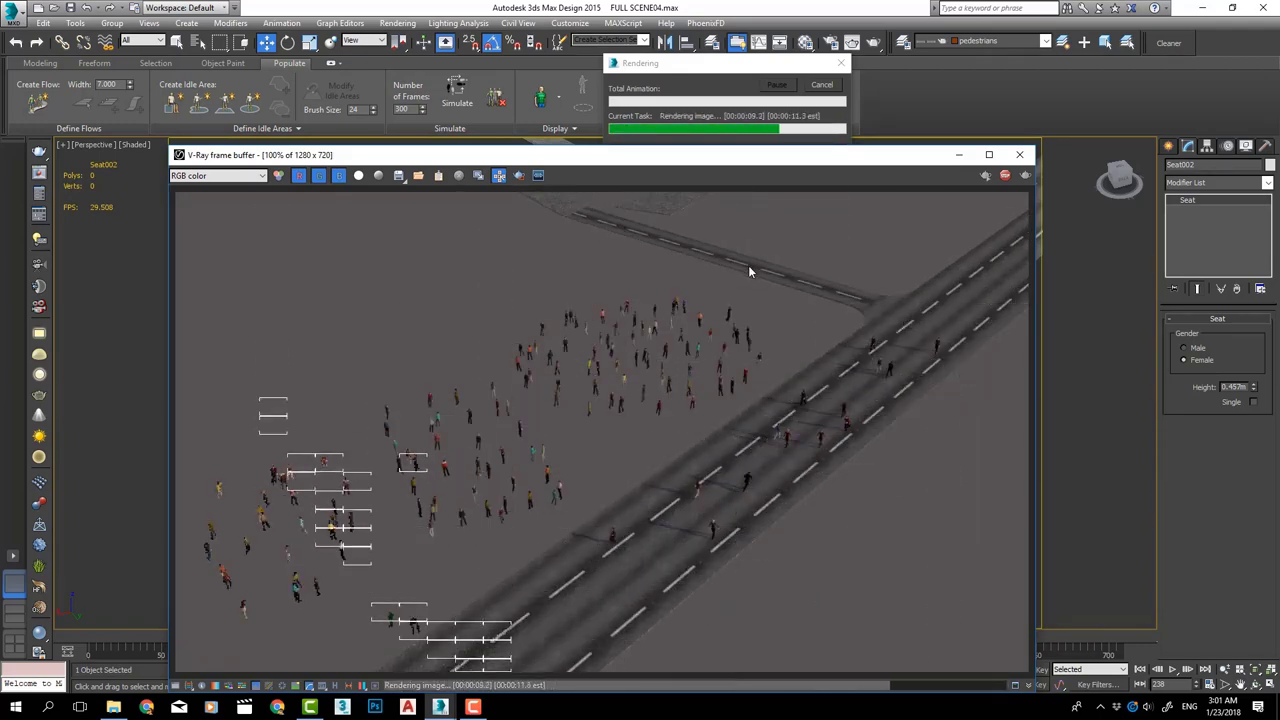
Cancel the render, close the V-Ray frame buffer, and reframe the whole crowd layout
left_click(822, 84)
left_click(1019, 154)
mouse_move(868, 418)
middle_mouse_down()
mouse_move(814, 400)
mouse_move(640, 414)
mouse_move(668, 398)
mouse_move(651, 414)
mouse_move(608, 414)
middle_mouse_up()
scroll(671, 393, "down", 2)
scroll(708, 414, "down", 2)
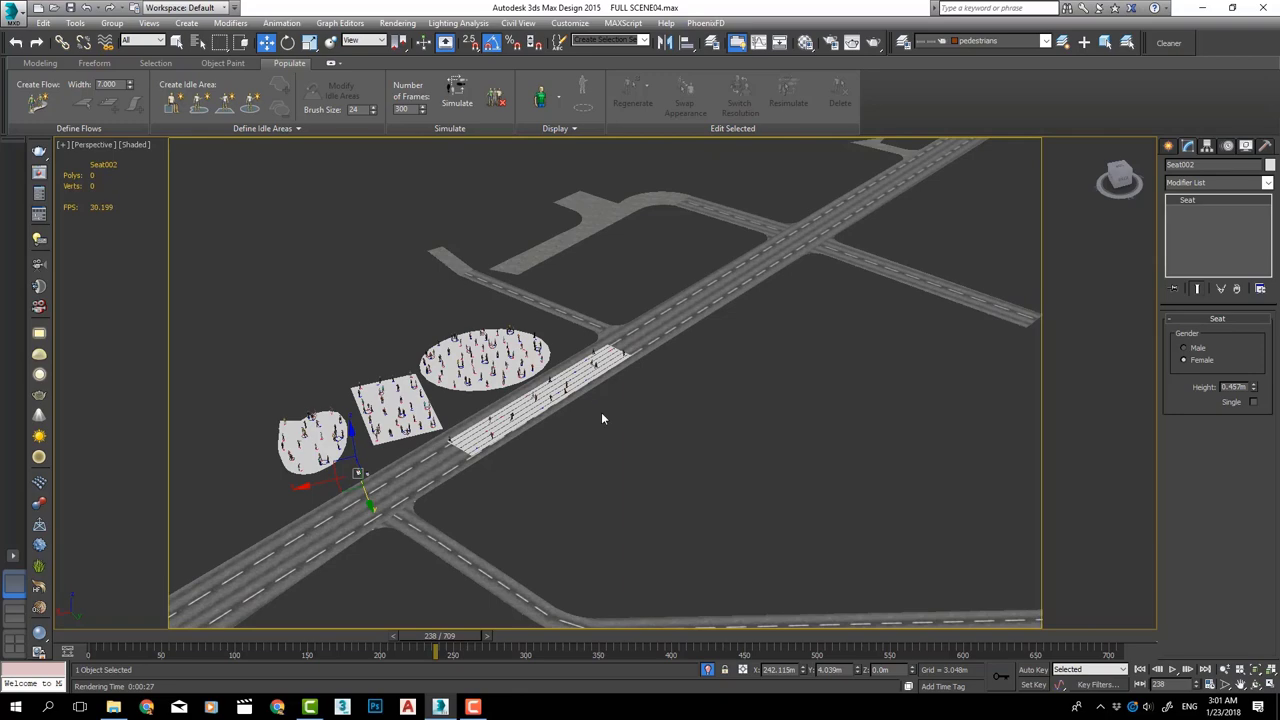
left_click(36, 105)
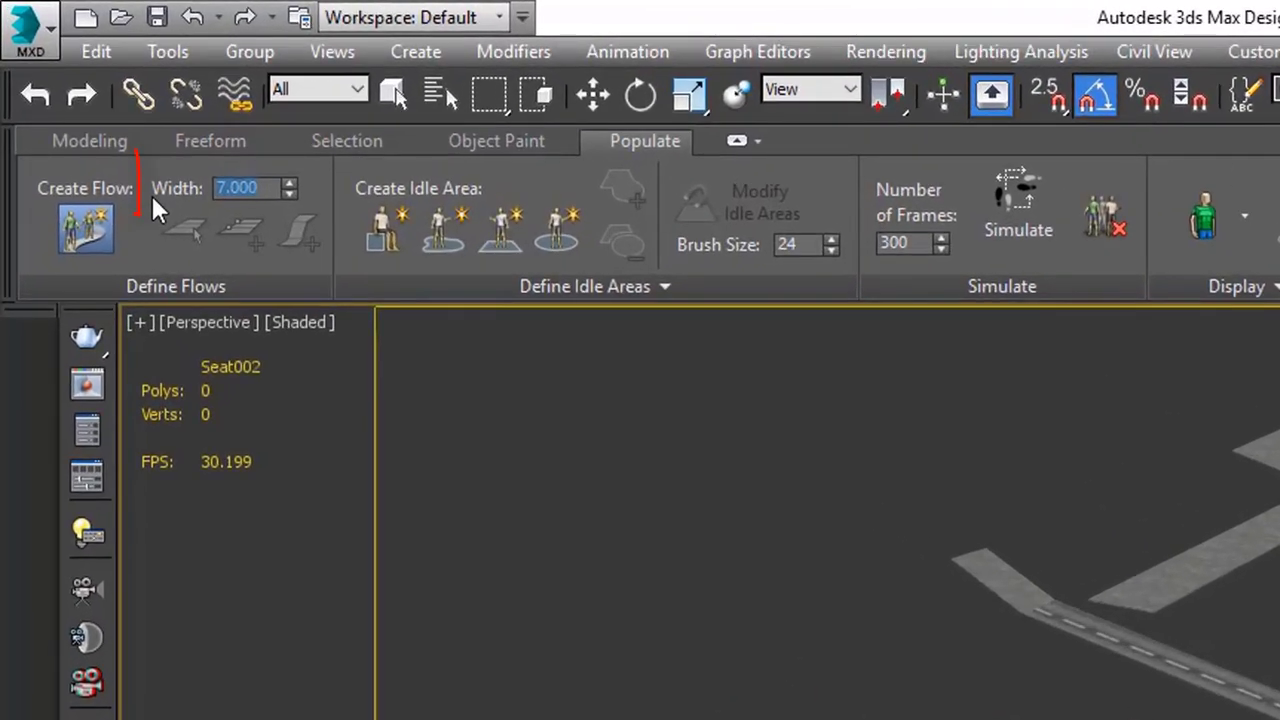
Set flow width to 10, draw a first bent flow, then delete it
type("10")
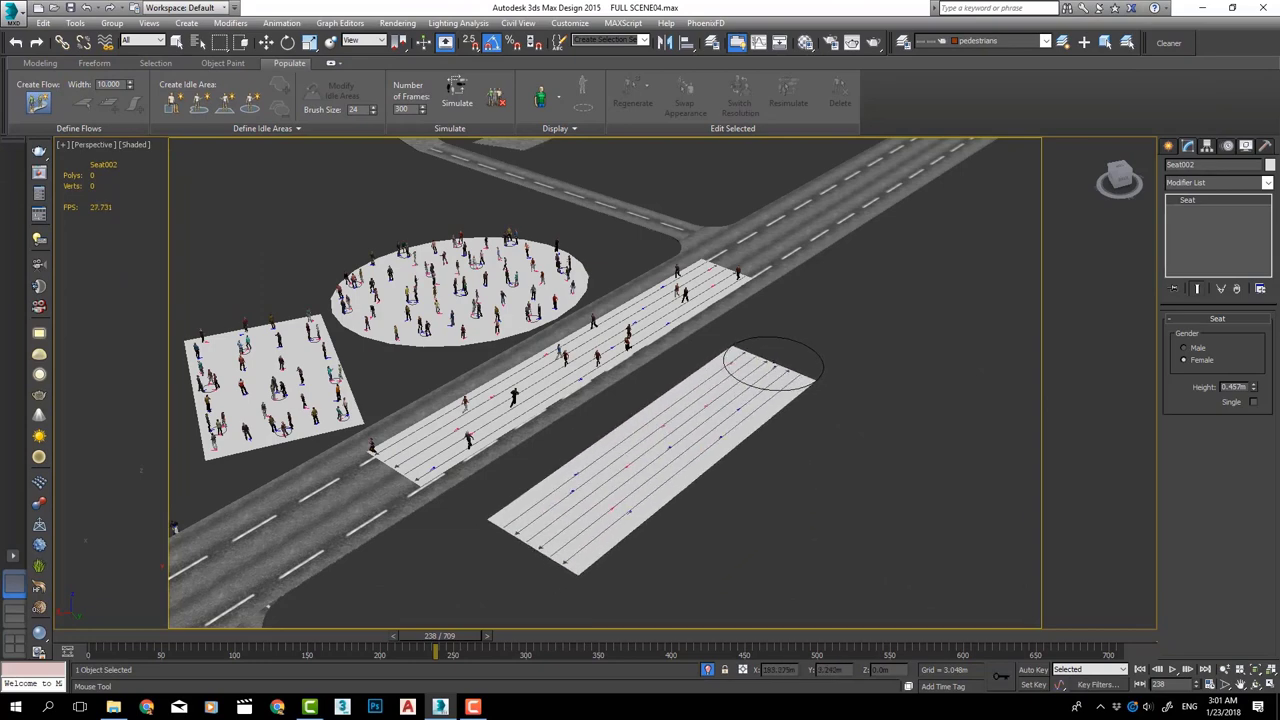
left_click(770, 362)
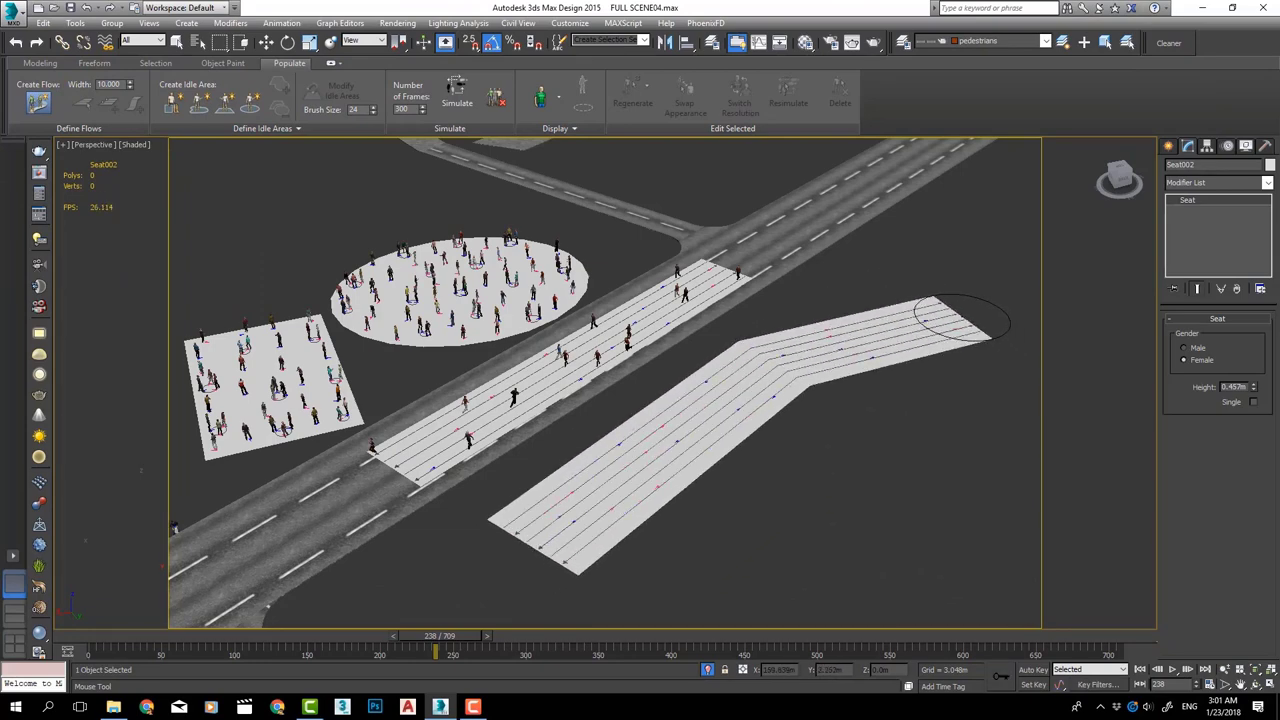
left_click(960, 300)
middle_click_drag(950, 430, 857, 366)
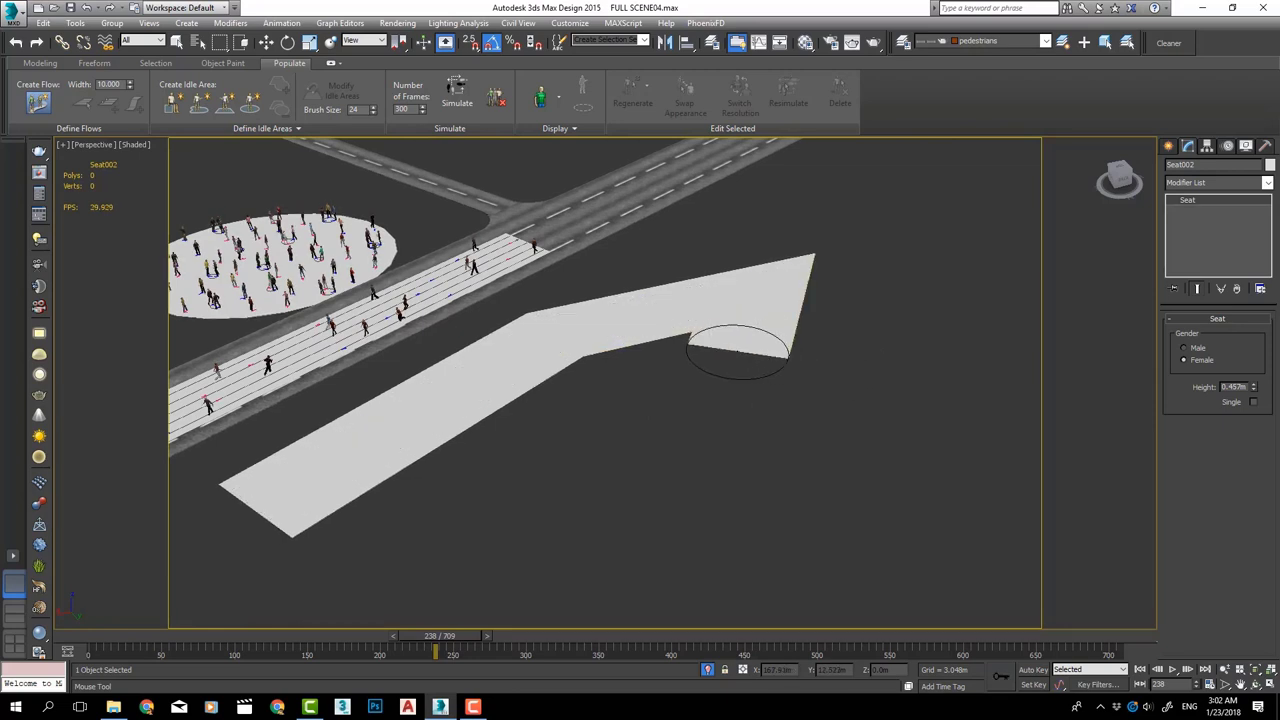
right_click(740, 345)
right_click(672, 312)
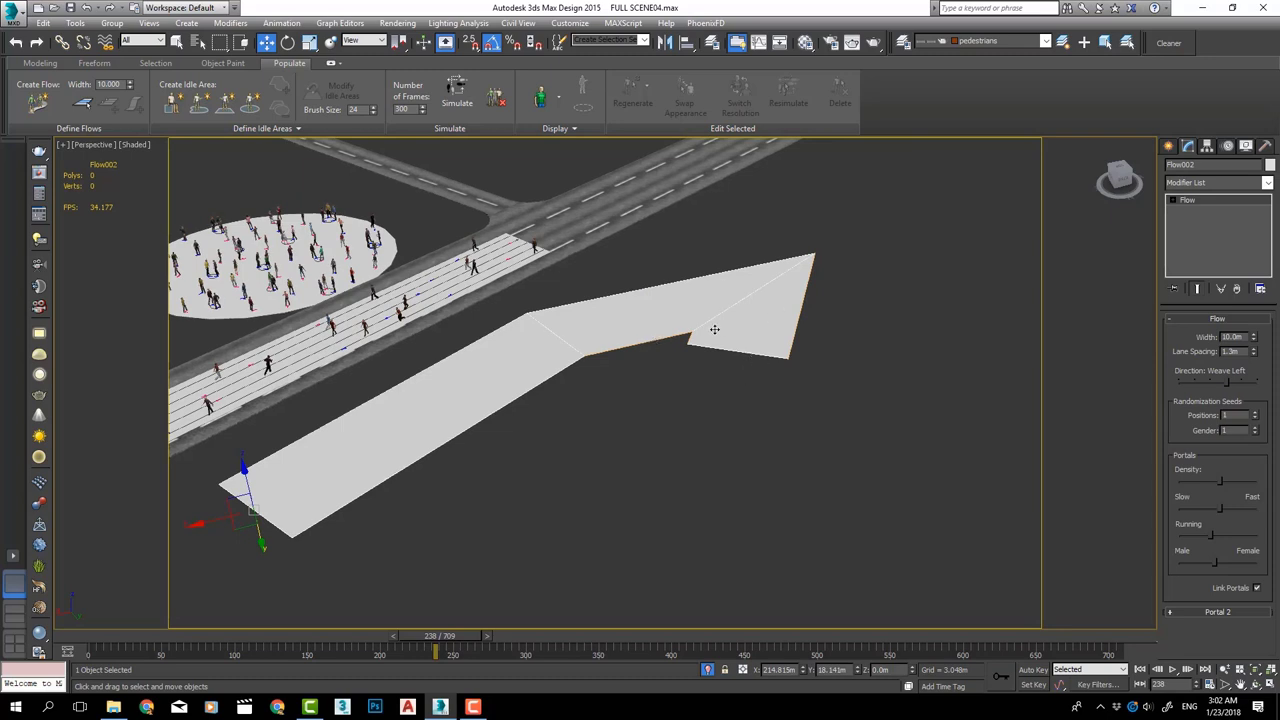
key("Delete")
Start a fresh flow beside the road and lay out its first several corners
left_click(38, 108)
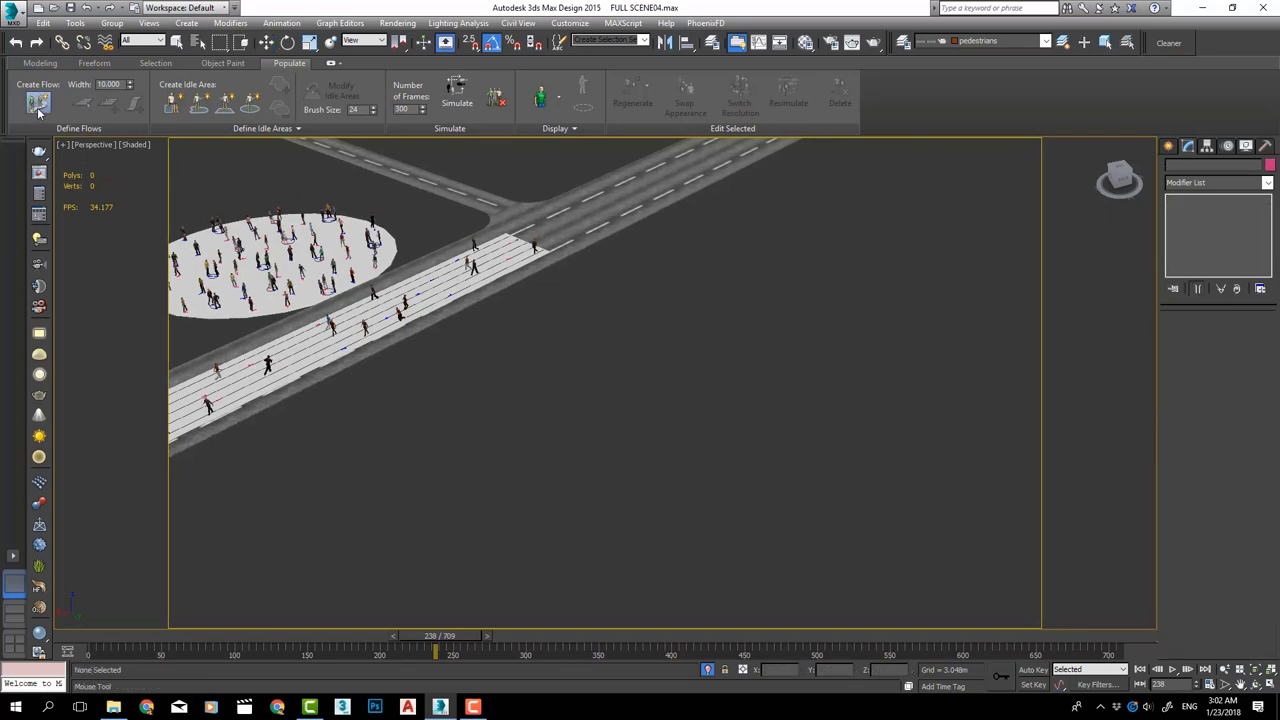
left_click(328, 490)
left_click(578, 354)
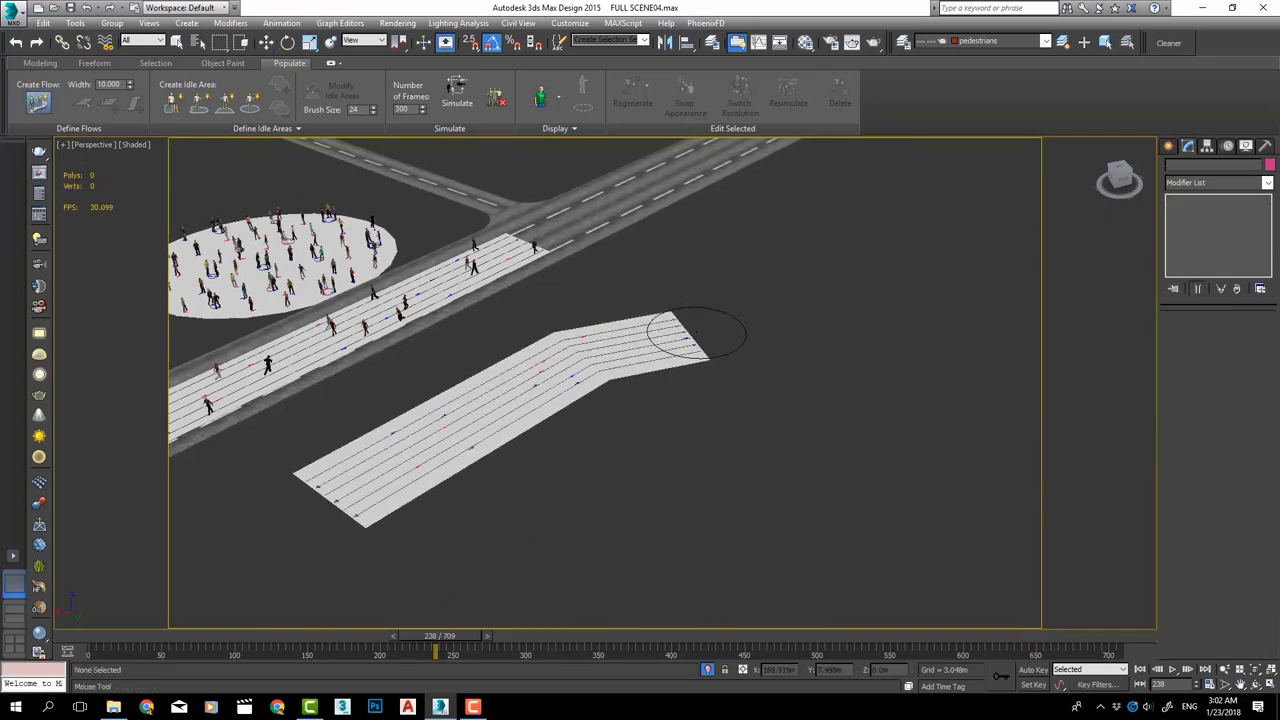
left_click(736, 321)
left_click(835, 398)
left_click(836, 546)
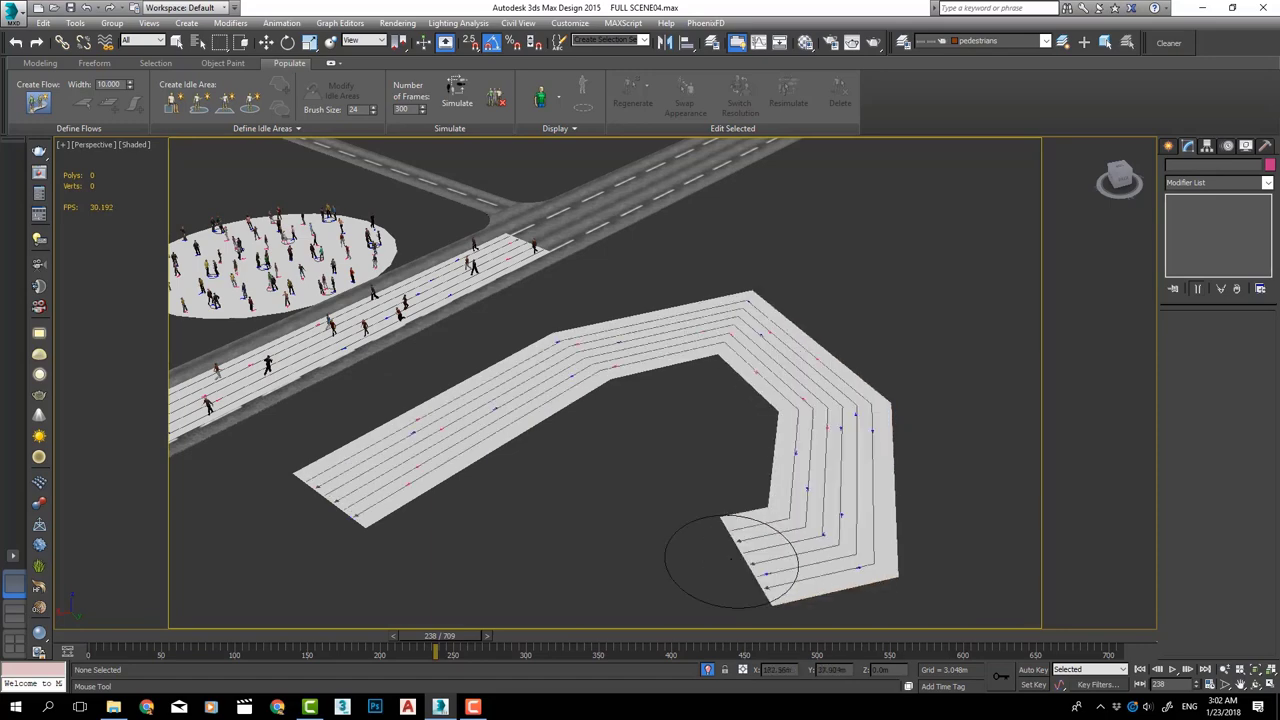
left_click(640, 560)
middle_click_drag(463, 565, 614, 443)
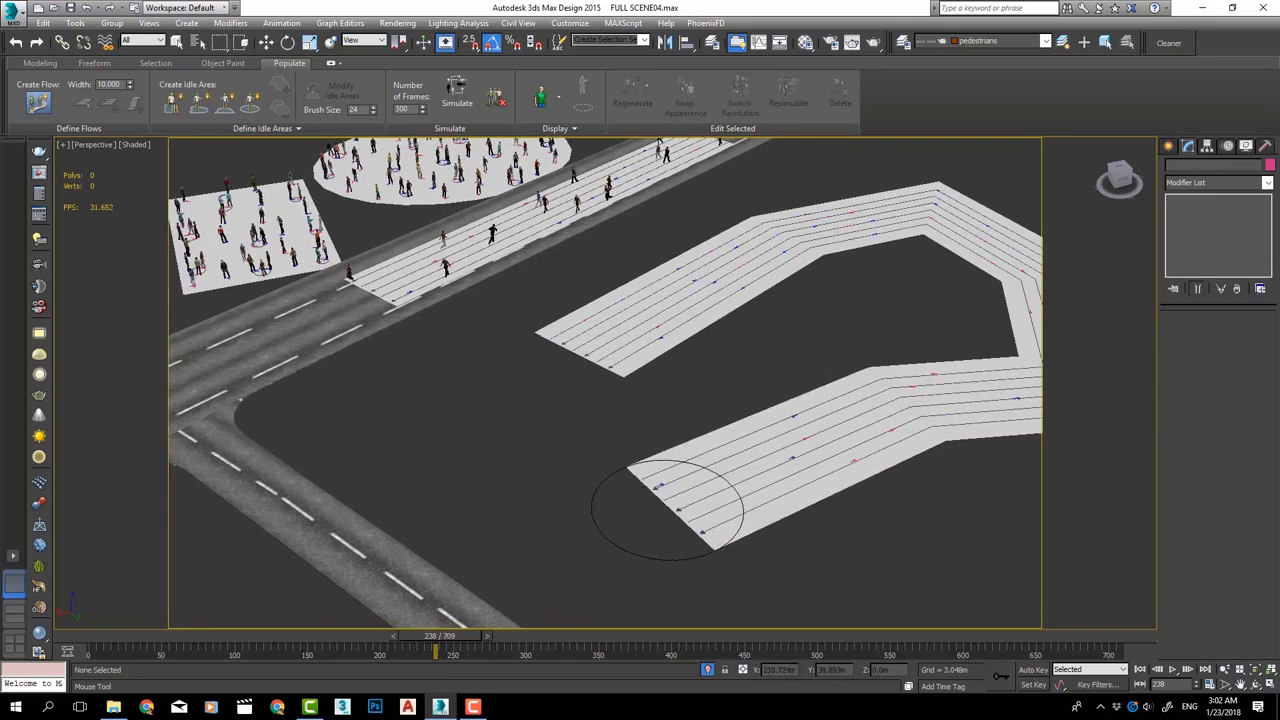
Close Flow002 into a loop, then simulate and play the walking crowd
left_click(665, 508)
left_click(430, 478)
left_click(374, 400)
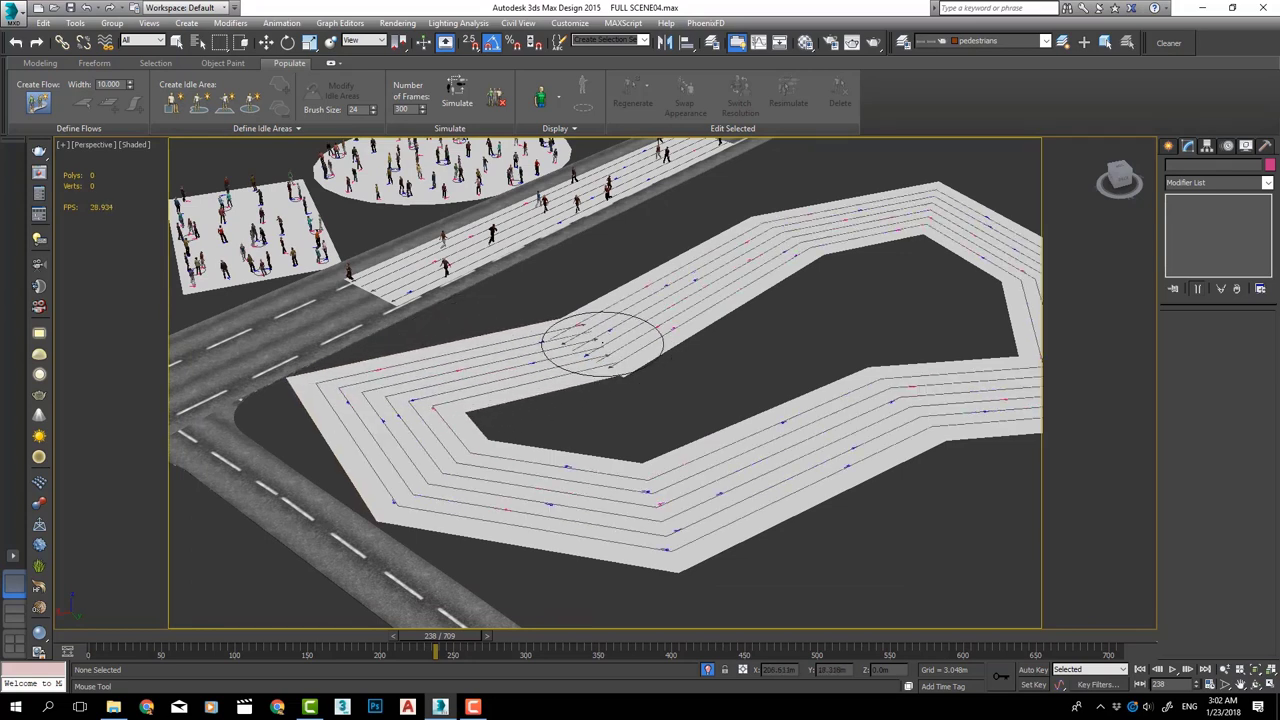
left_click(602, 342)
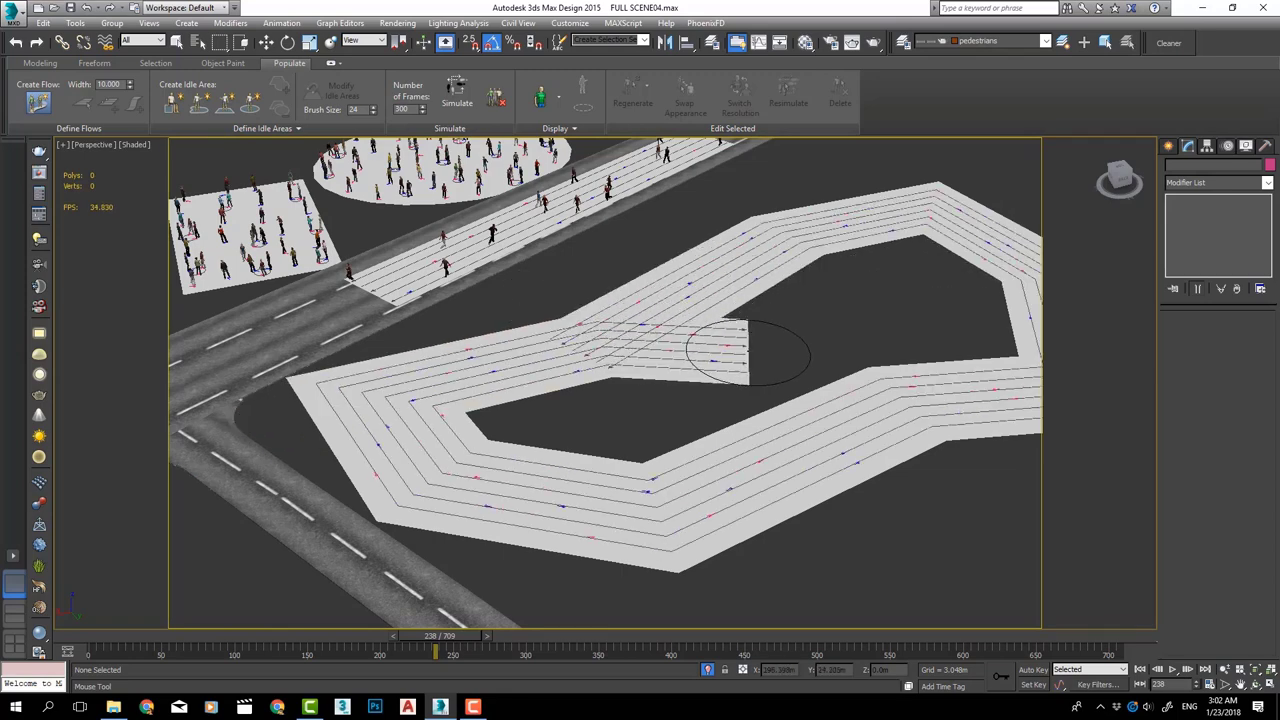
right_click(740, 355)
left_click(452, 92)
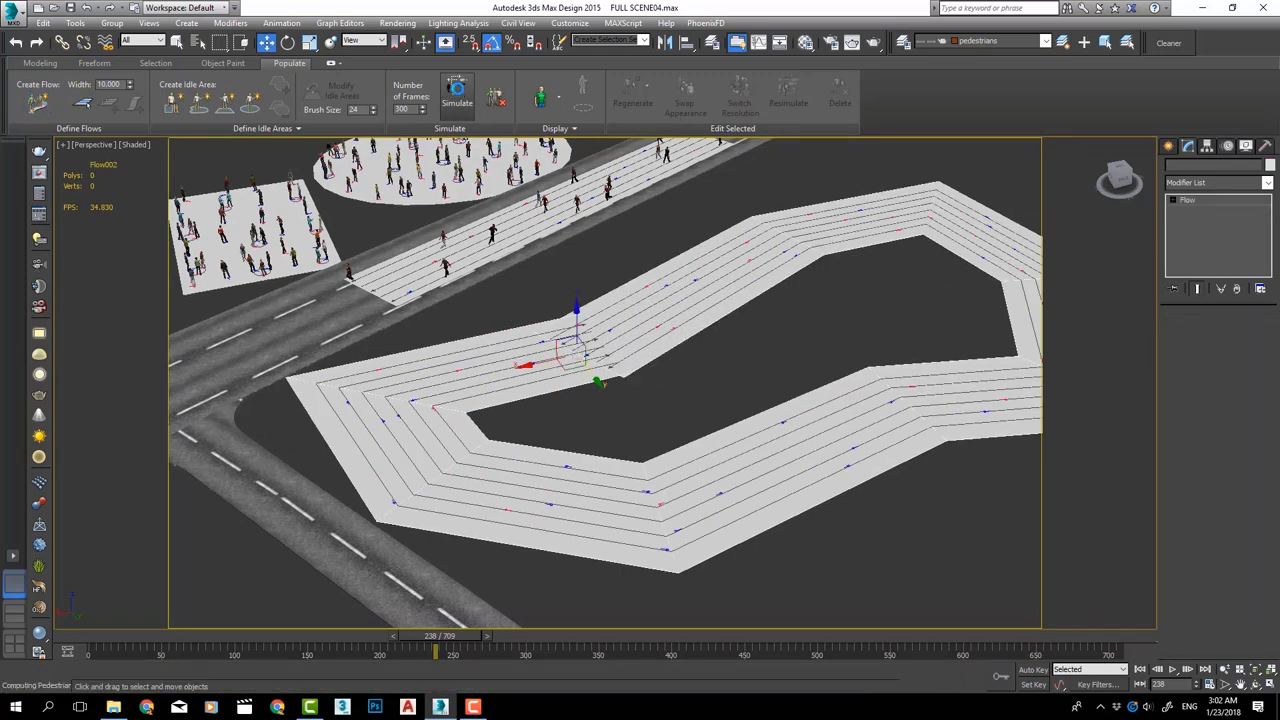
left_click(1173, 669)
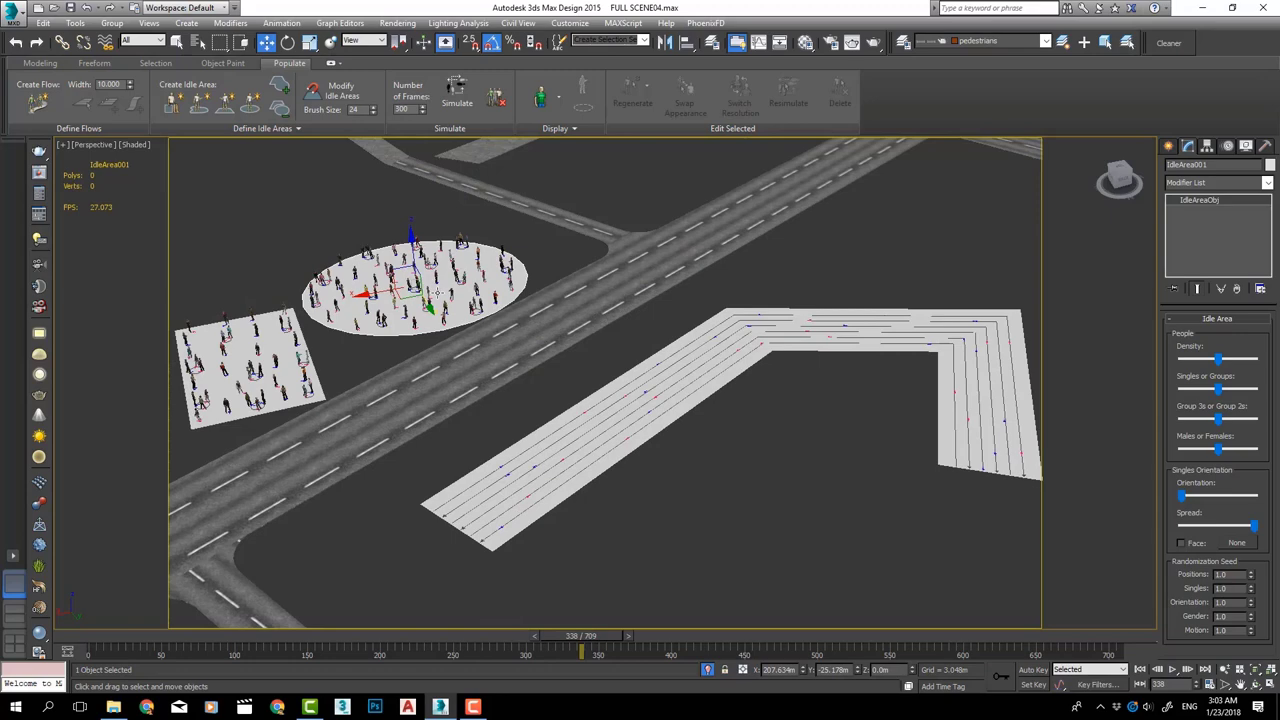
Delete the rectangular and circular idle areas
left_click(437, 293)
middle_click_drag(437, 293, 550, 275)
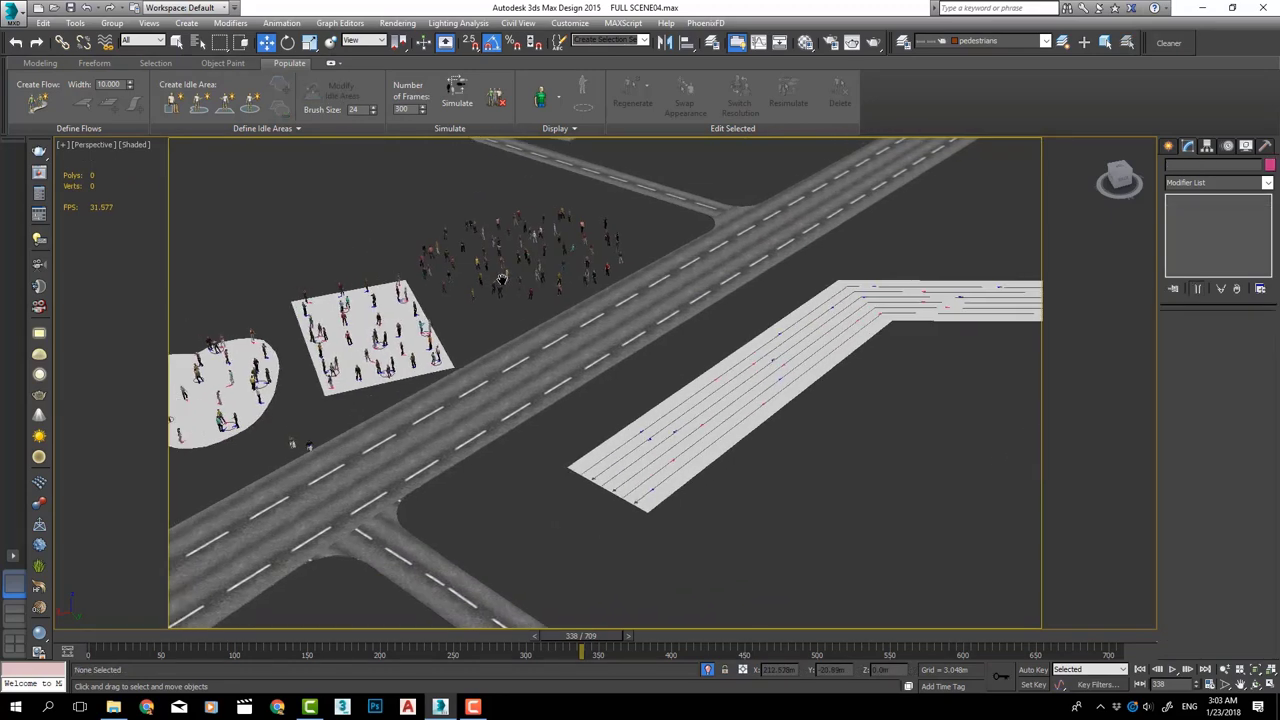
left_click(455, 302)
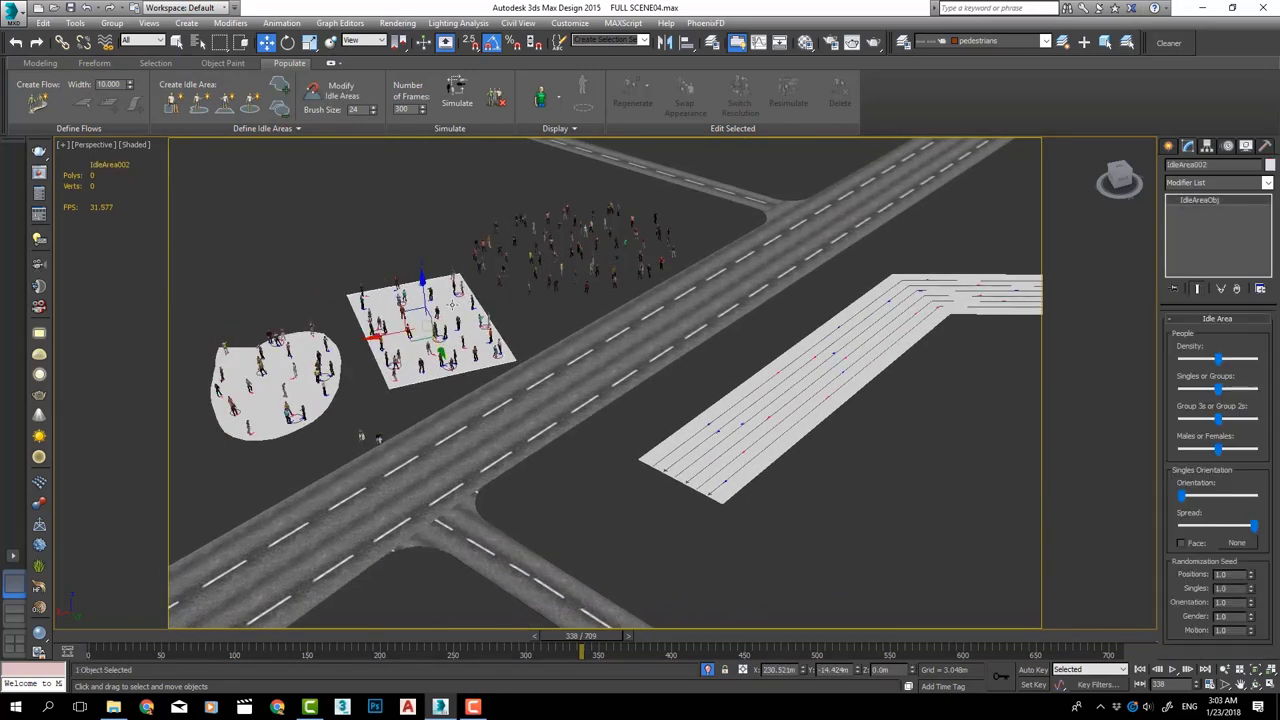
key("Delete")
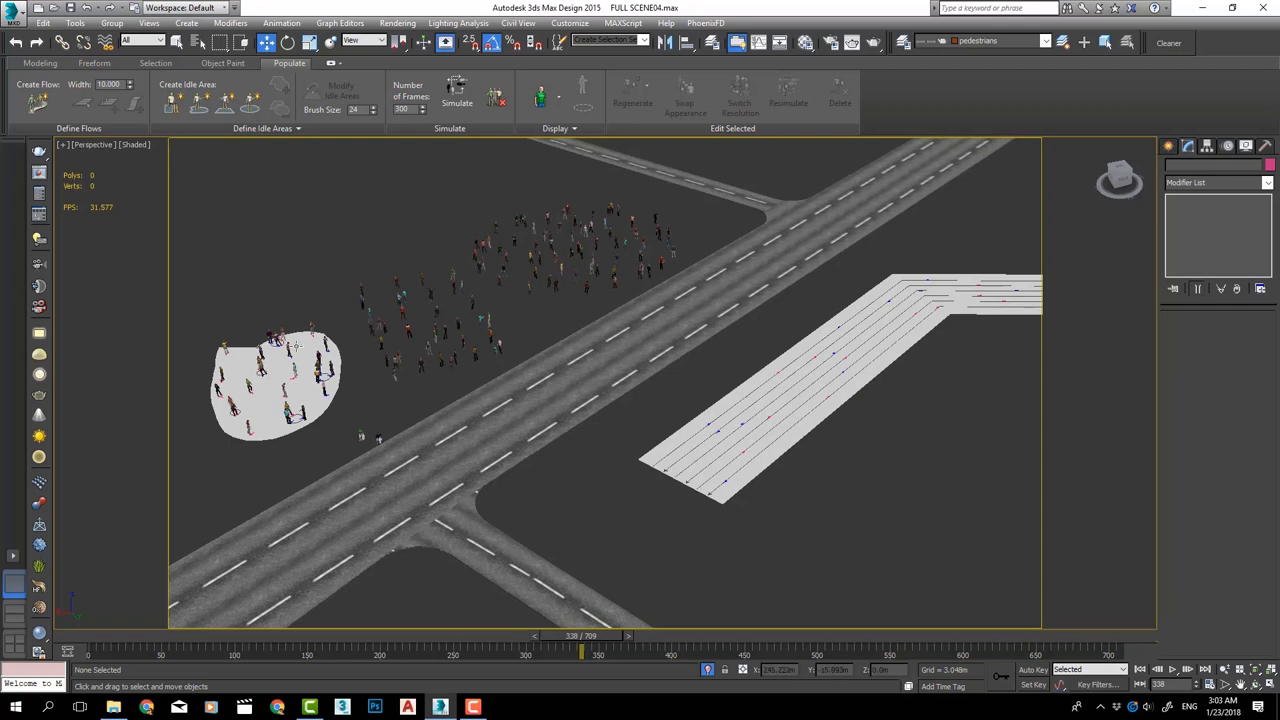
left_click(295, 346)
key("Delete")
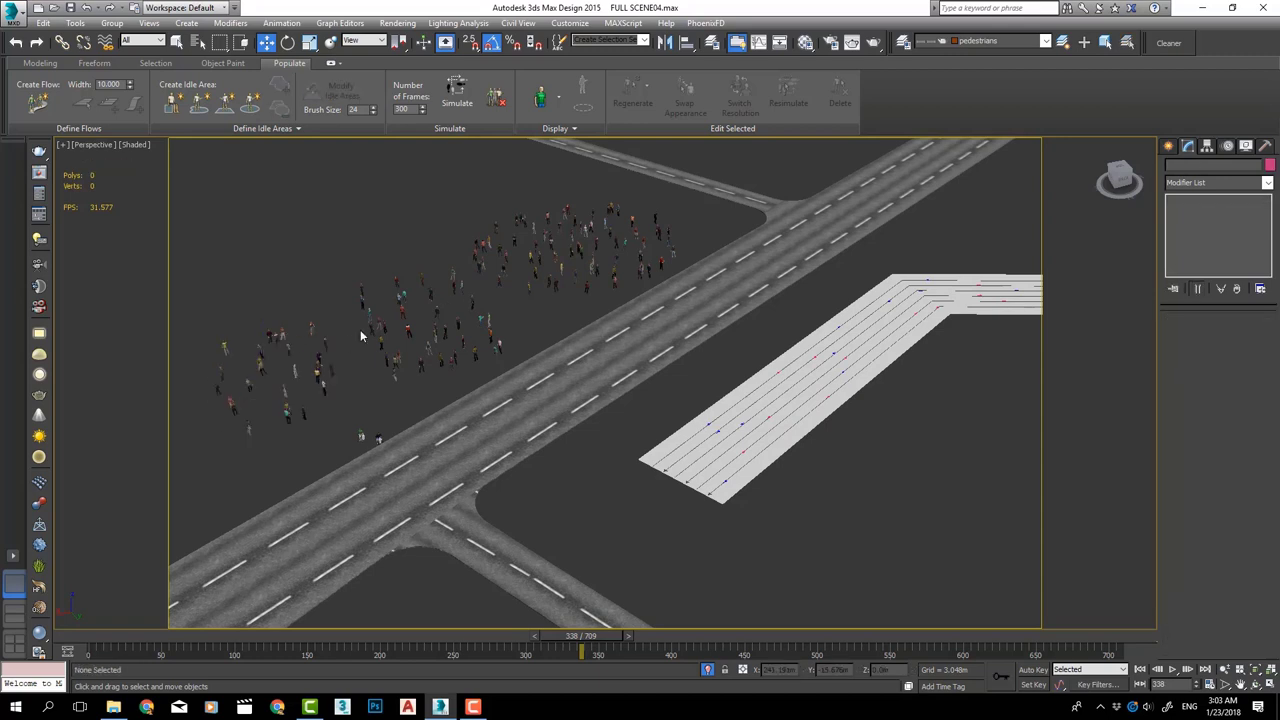
Select the leftover pedestrians, re-run the simulation, and orbit closer to the road
left_click_drag(297, 382, 291, 390)
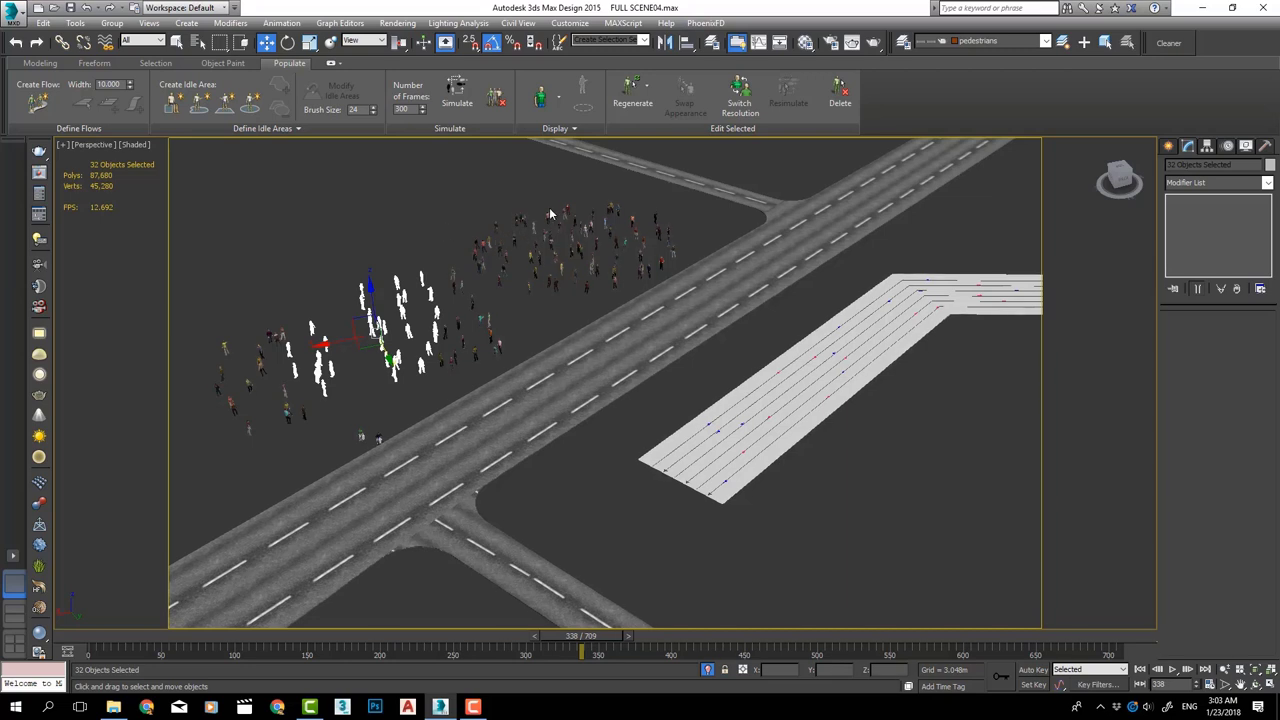
left_click_drag(508, 268, 506, 268)
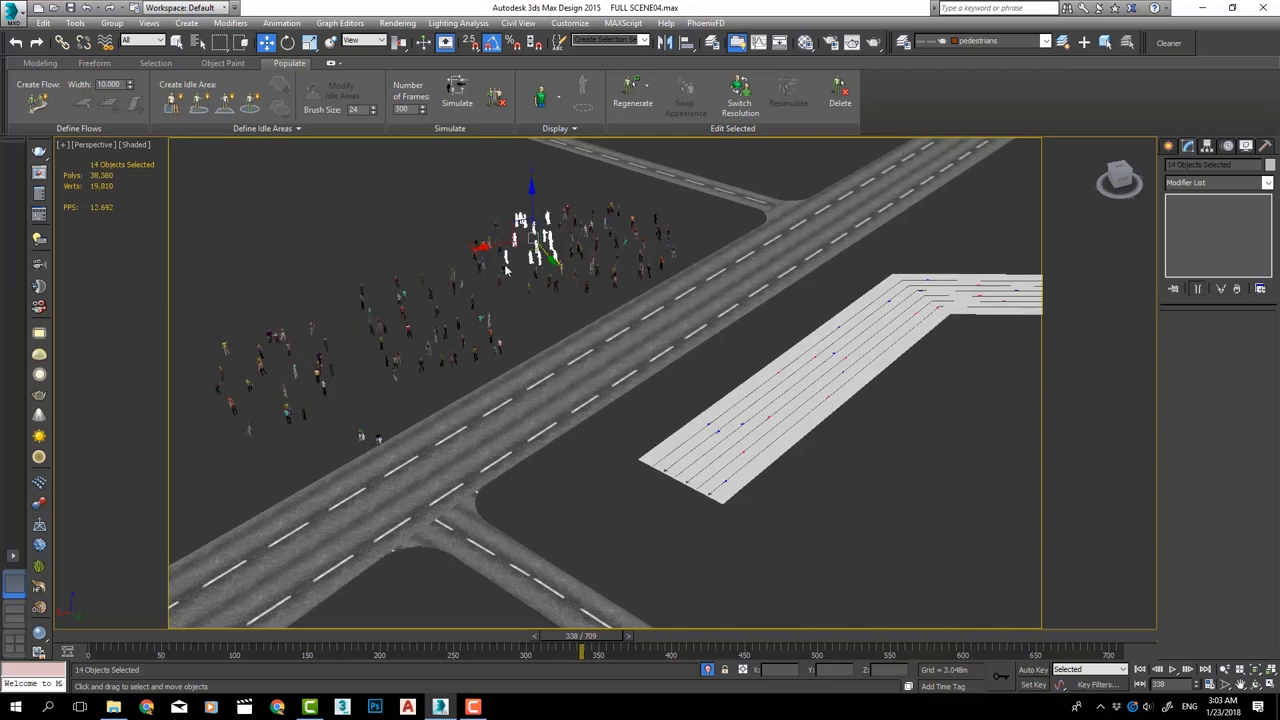
left_click(462, 120)
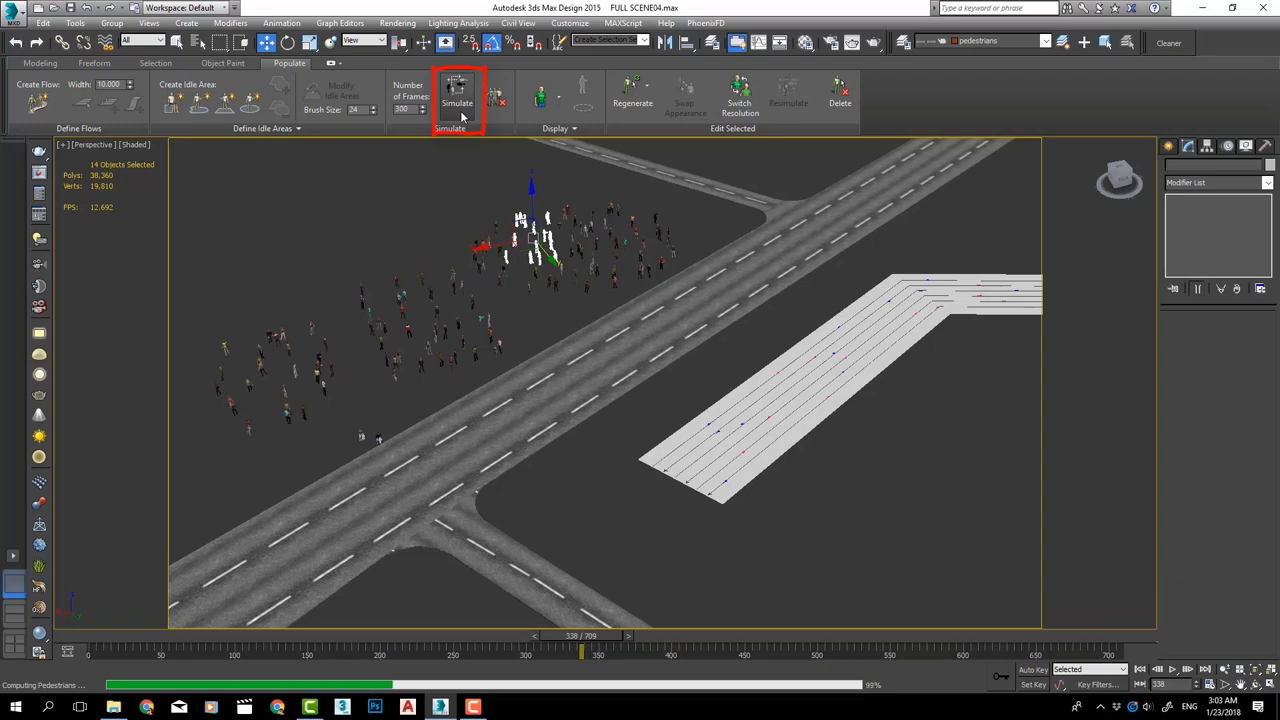
middle_click_drag(520, 400, 543, 418, "alt")
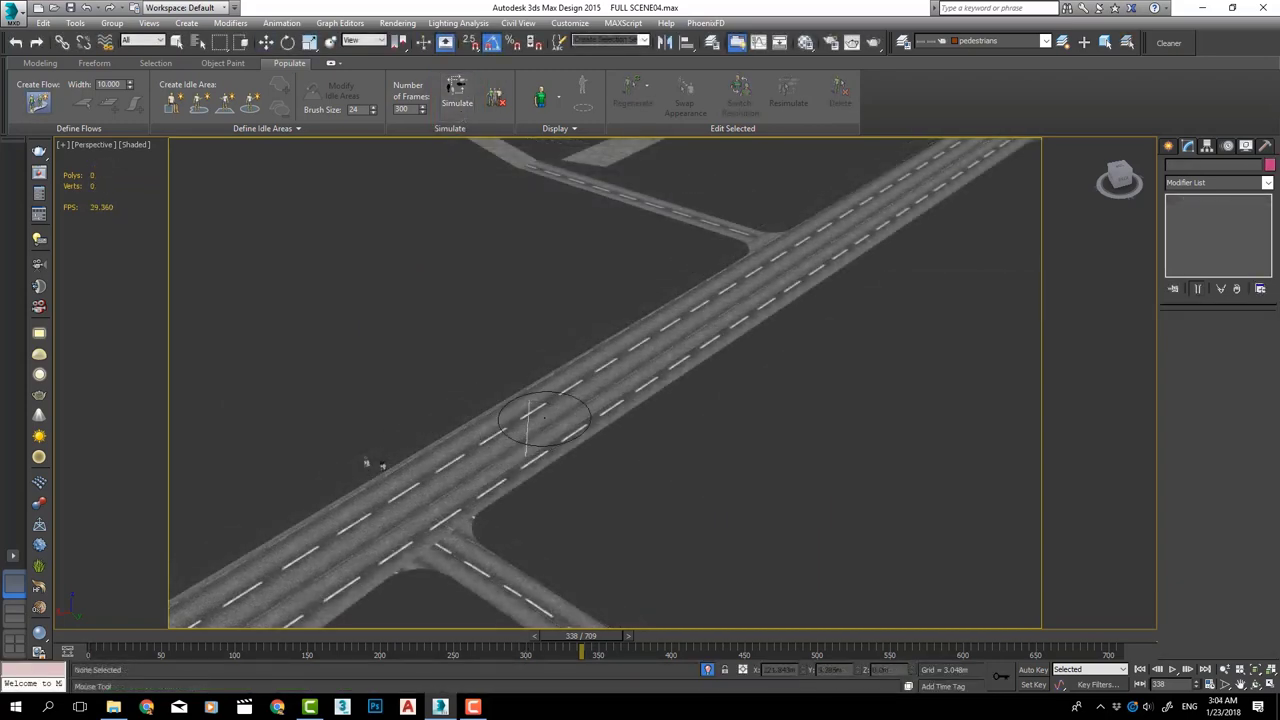
Draw a new pedestrian flow along the road and simulate it
left_click(543, 418)
left_click(790, 262)
right_click(790, 262)
left_click(455, 95)
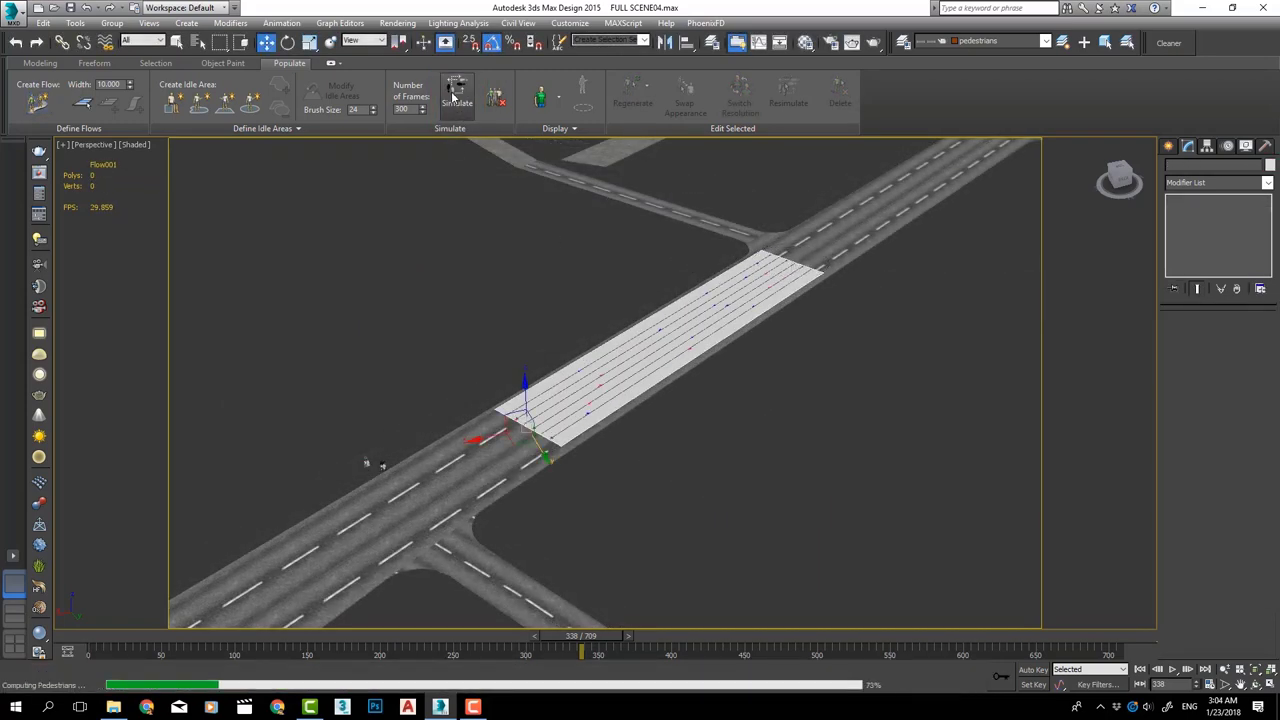
Scrub the time slider back to frame 222, then rewind to the first frame
scroll(675, 353, "up", 5)
scroll(675, 353, "down", 4)
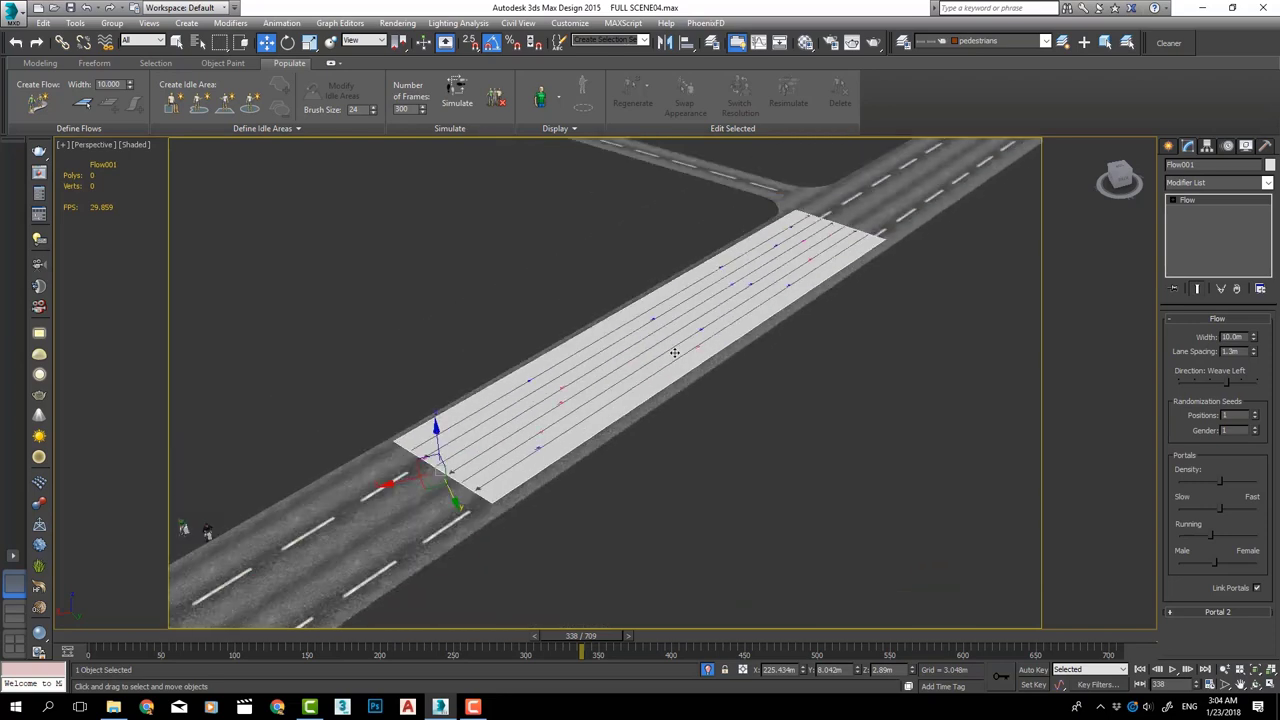
left_click_drag(581, 636, 362, 653)
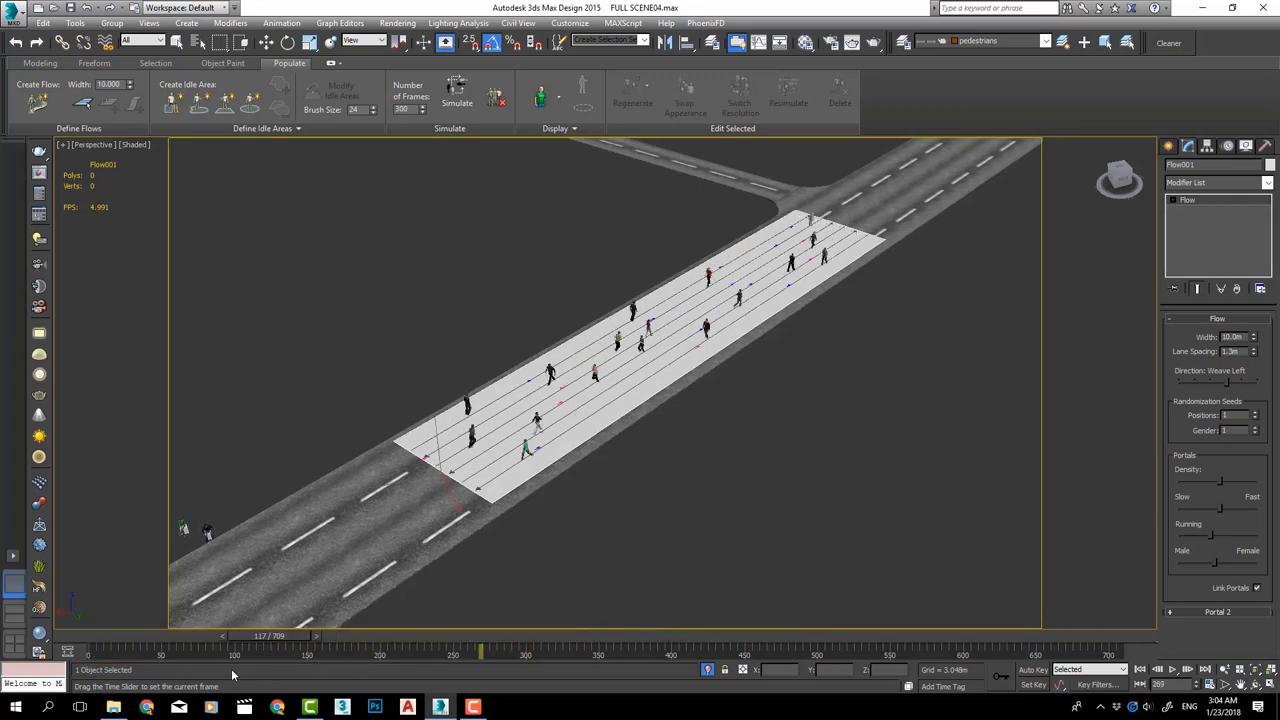
key("w")
mouse_move(362, 653)
left_mouse_down()
mouse_move(88, 648)
mouse_move(548, 648)
left_mouse_up()
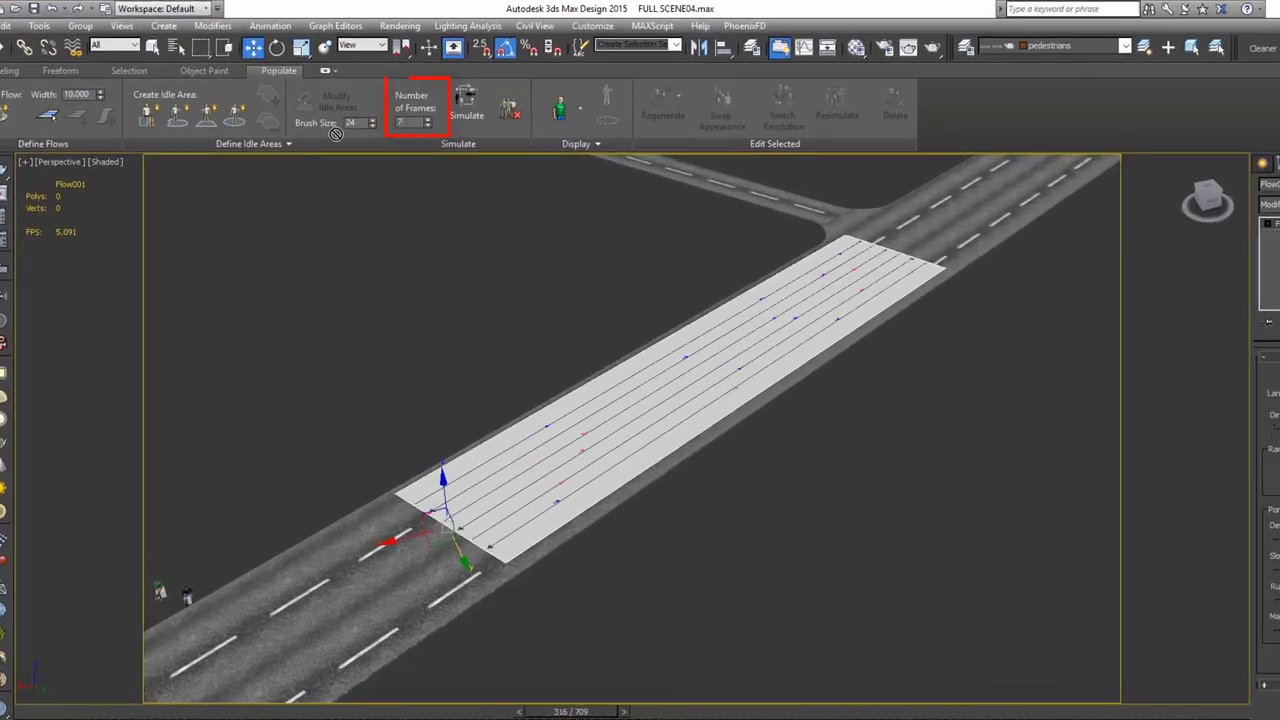
Set Number of Frames to 710 for the flow simulation
type("710")
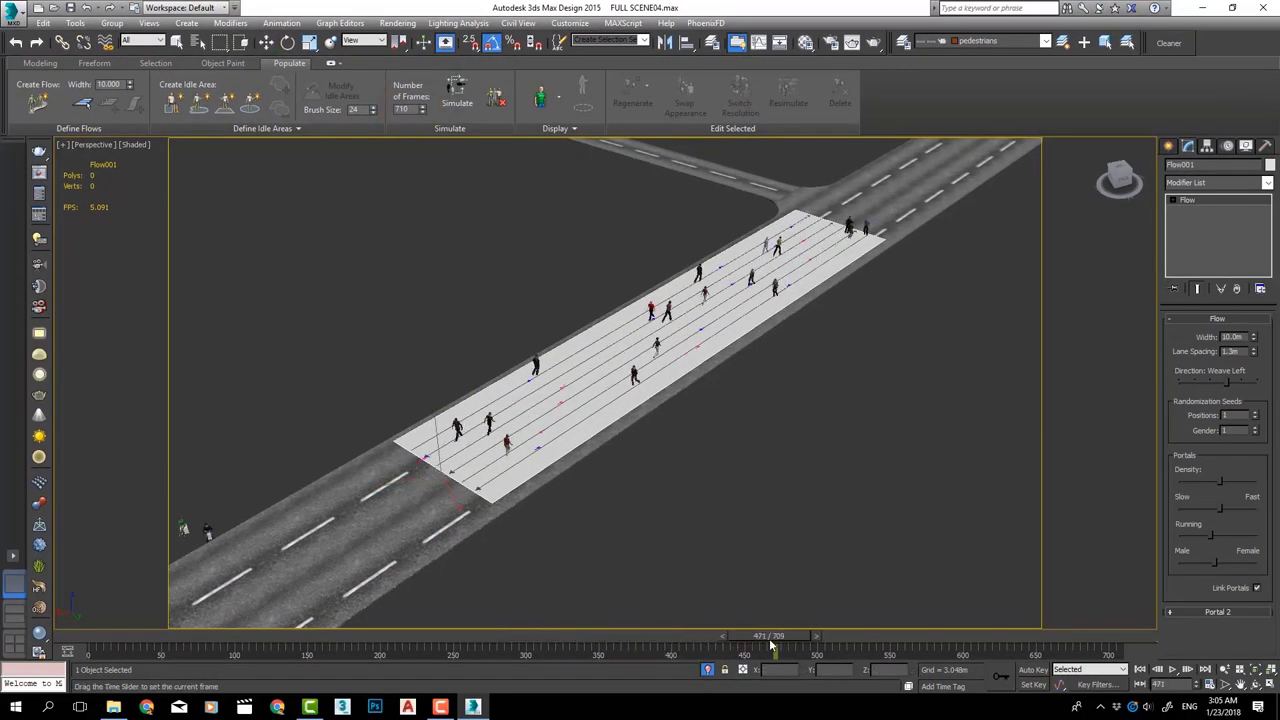
type("w")
scroll(777, 366, "up", 2)
scroll(790, 322, "up", 2)
scroll(790, 322, "up", 2)
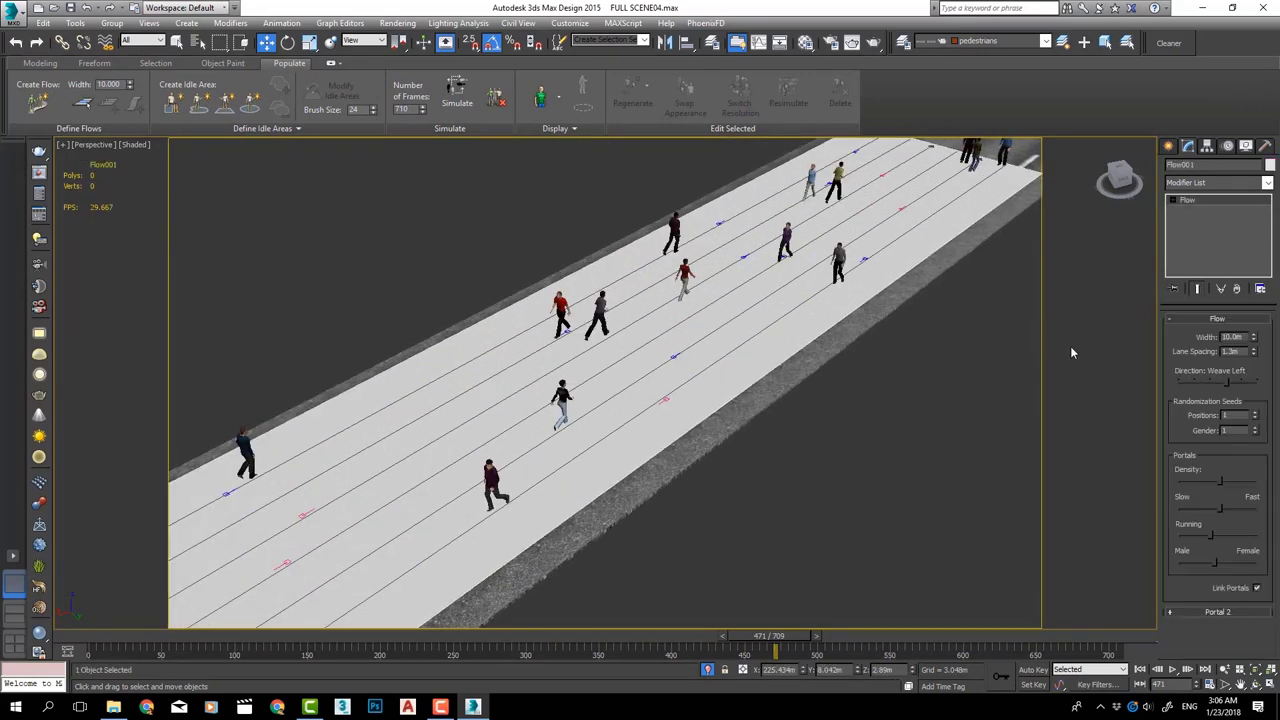
Narrow the flow Width to 5.4m, re-simulate, and reduce Lane Spacing to 1.1m
left_click_drag(1255, 339, 1260, 364)
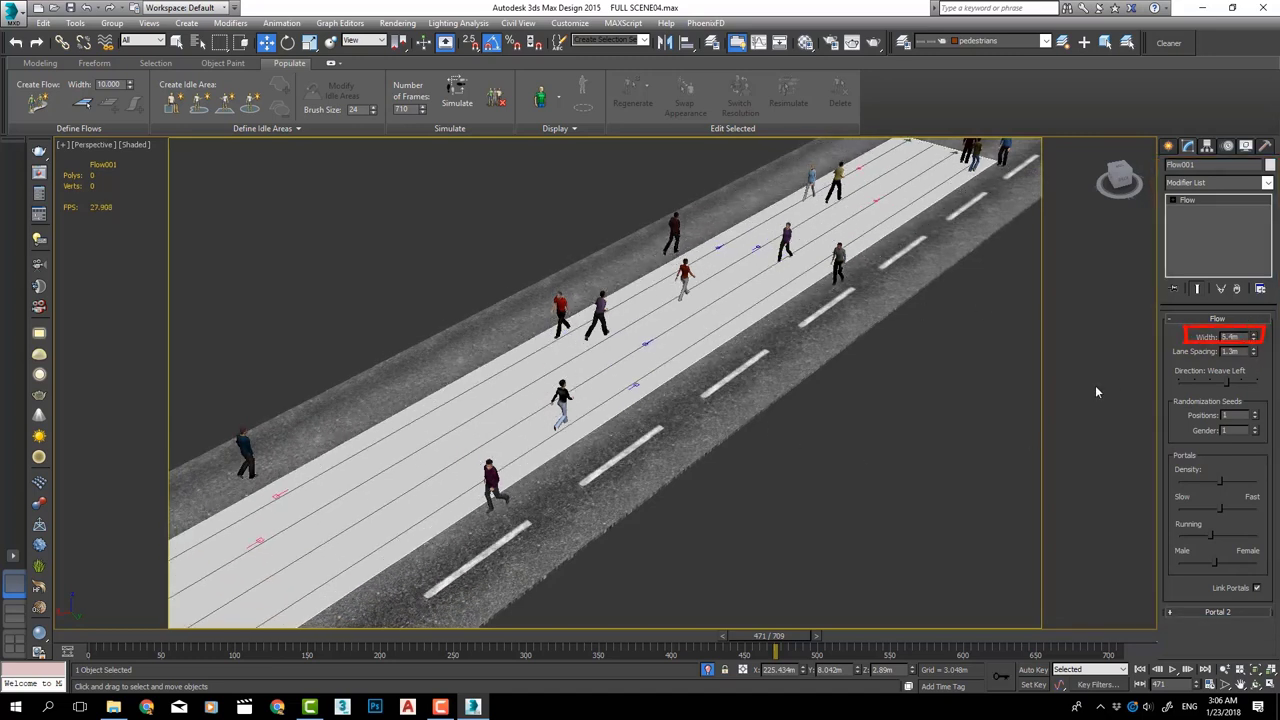
left_click(455, 95)
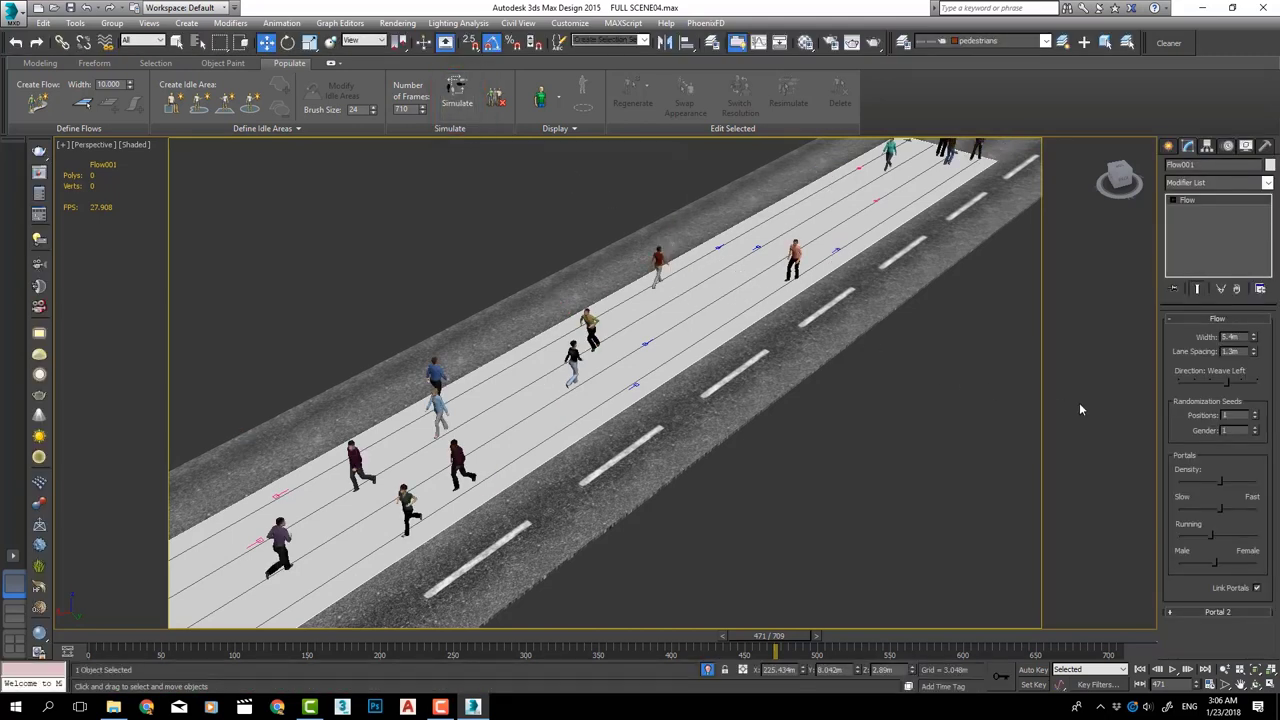
left_click(1255, 354)
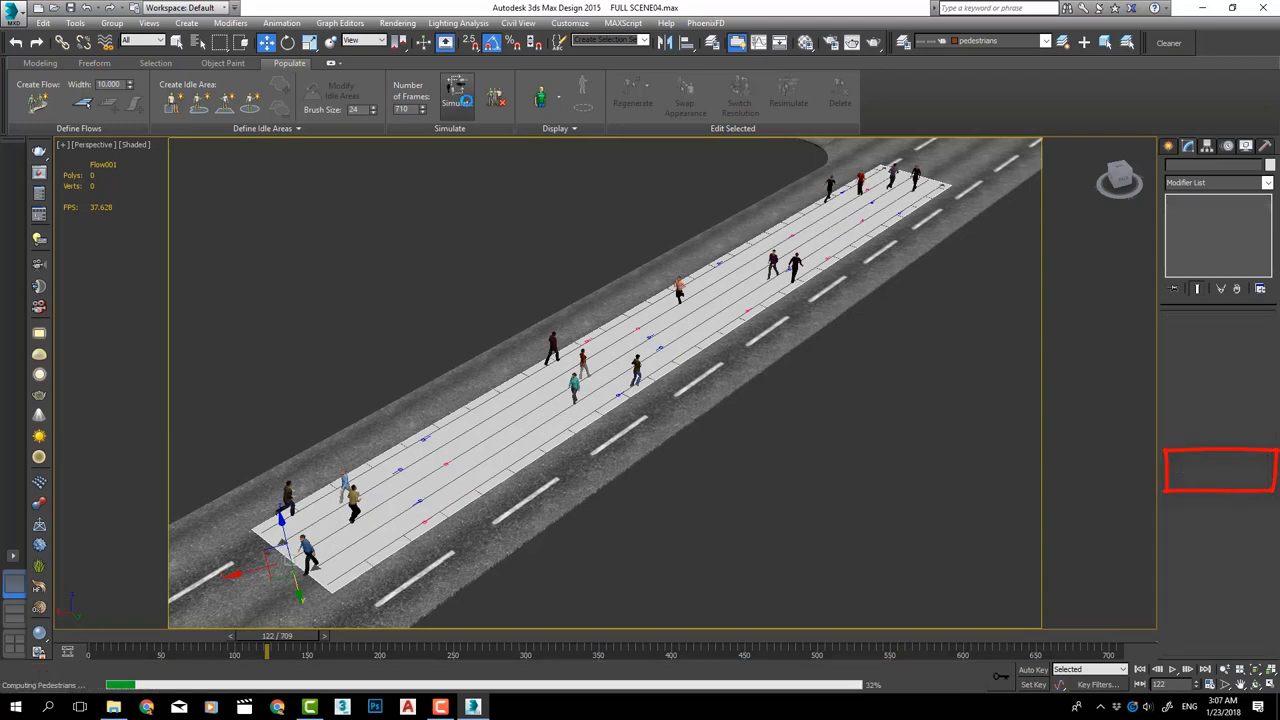
Re-simulate the denser, faster crowd and play it back repeatedly to watch the runners
left_click(1184, 670)
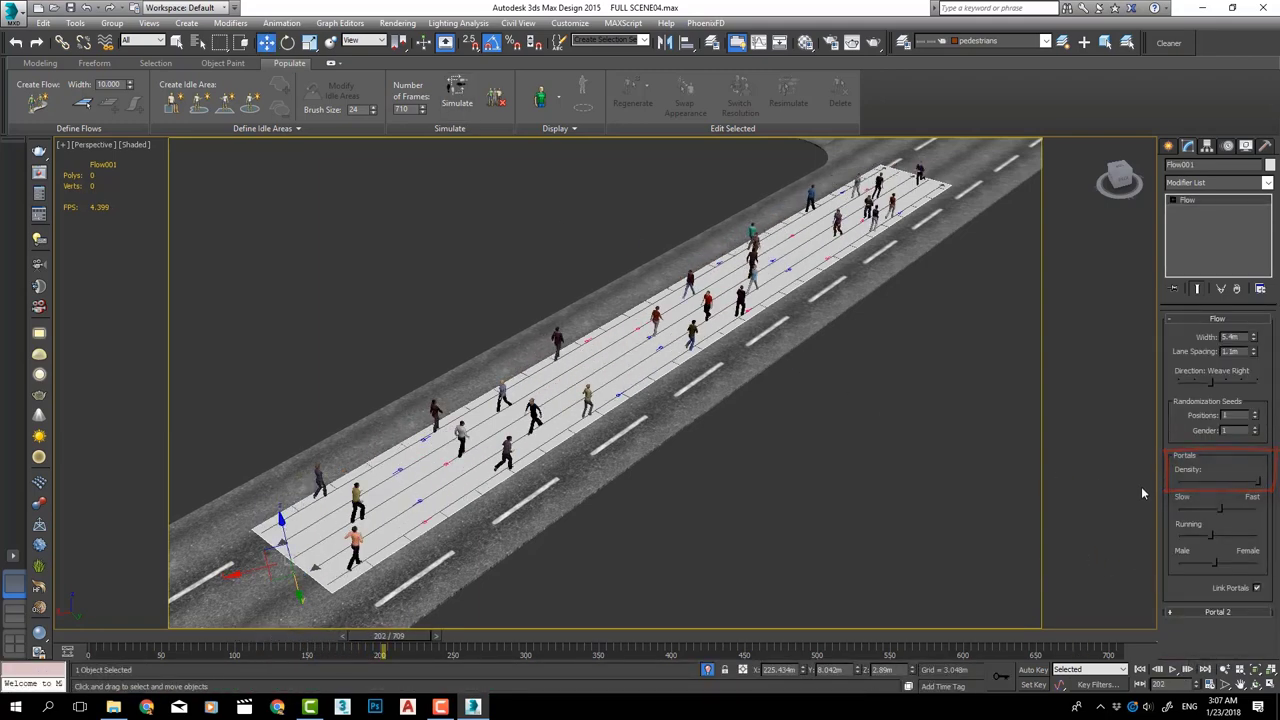
left_click(457, 97)
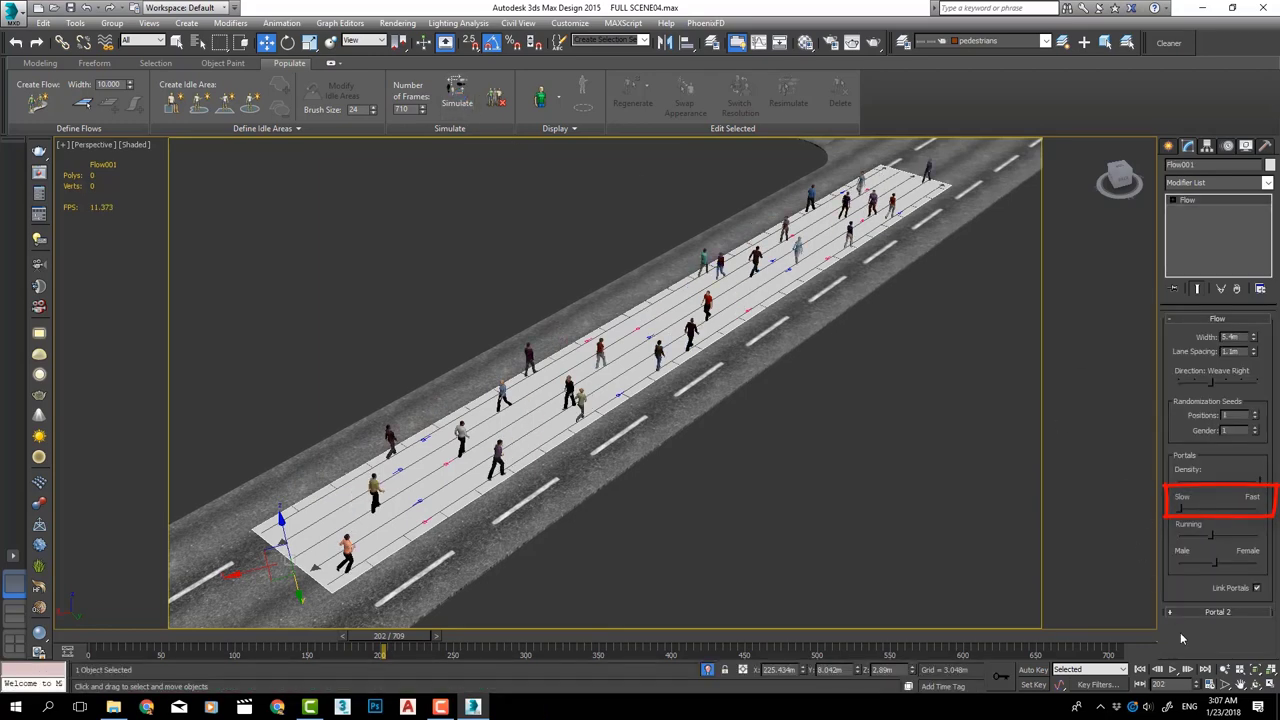
left_click(1172, 670)
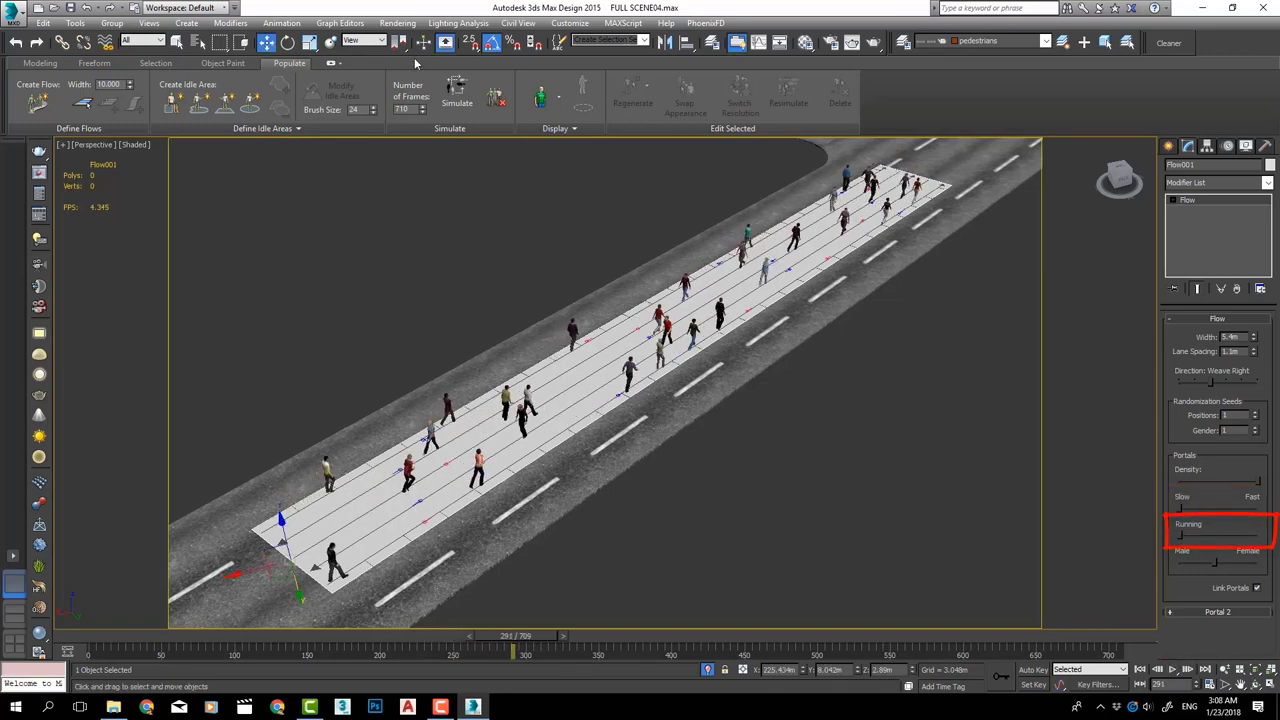
left_click(1172, 670)
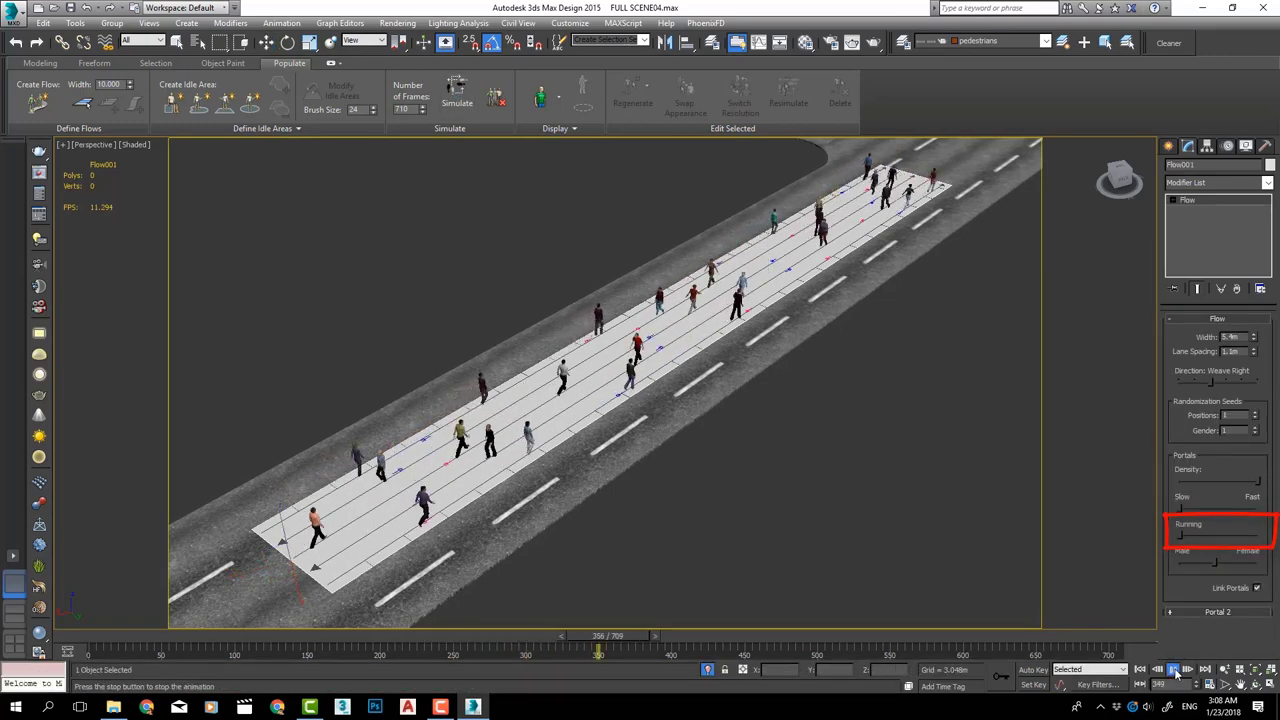
left_click(1174, 670)
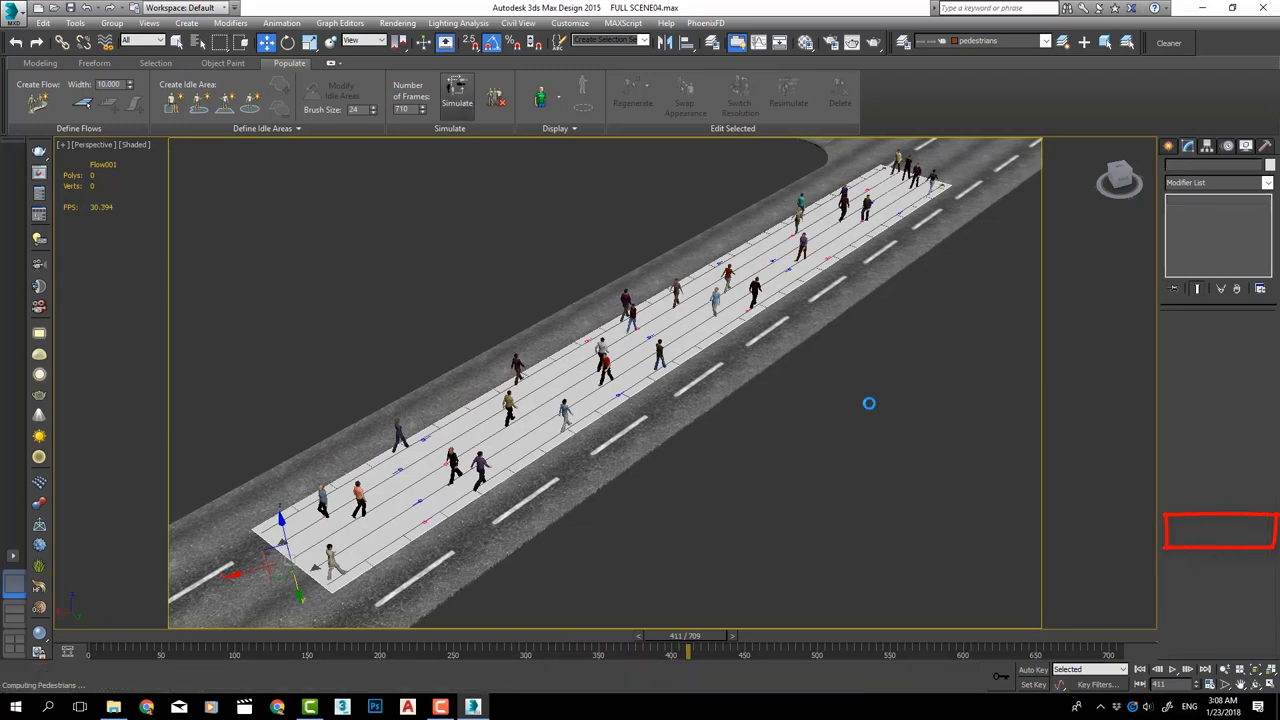
left_click(1172, 670)
left_click(1174, 670)
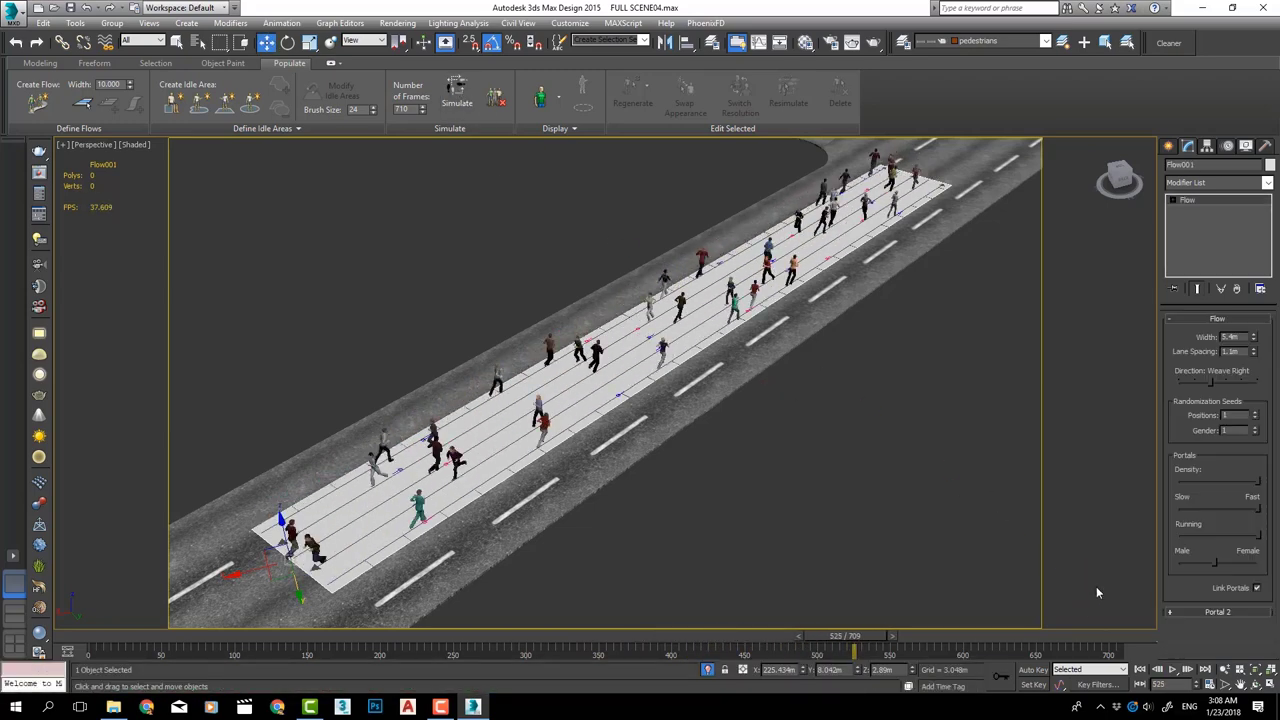
left_click(1174, 670)
left_click(1174, 670)
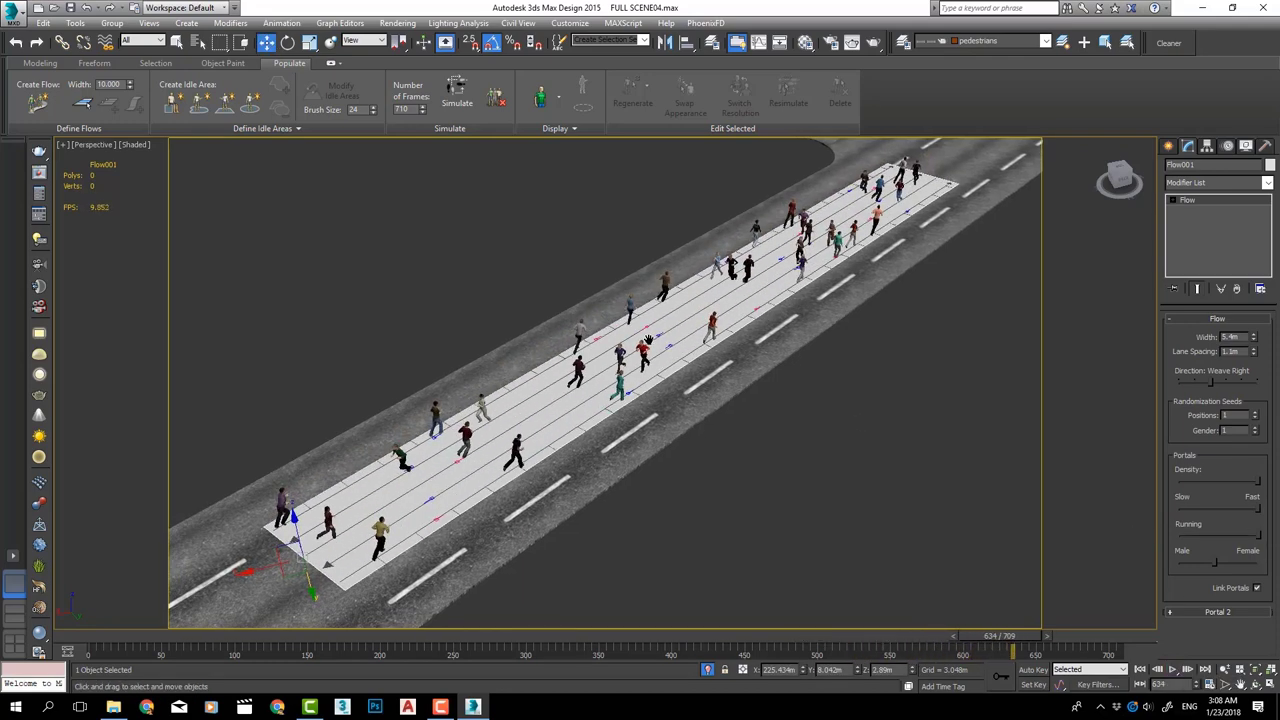
Re-simulate the pedestrian flow once more and play back the result
scroll(690, 308, "up", 5)
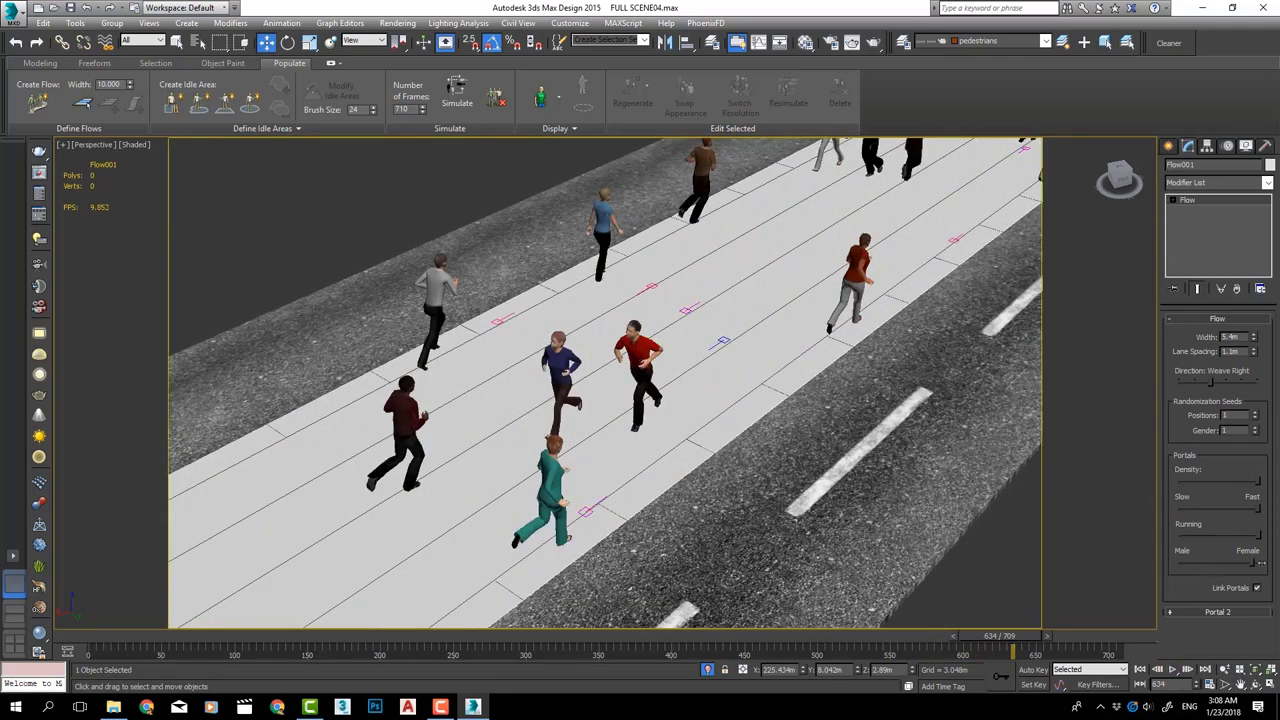
left_click(456, 100)
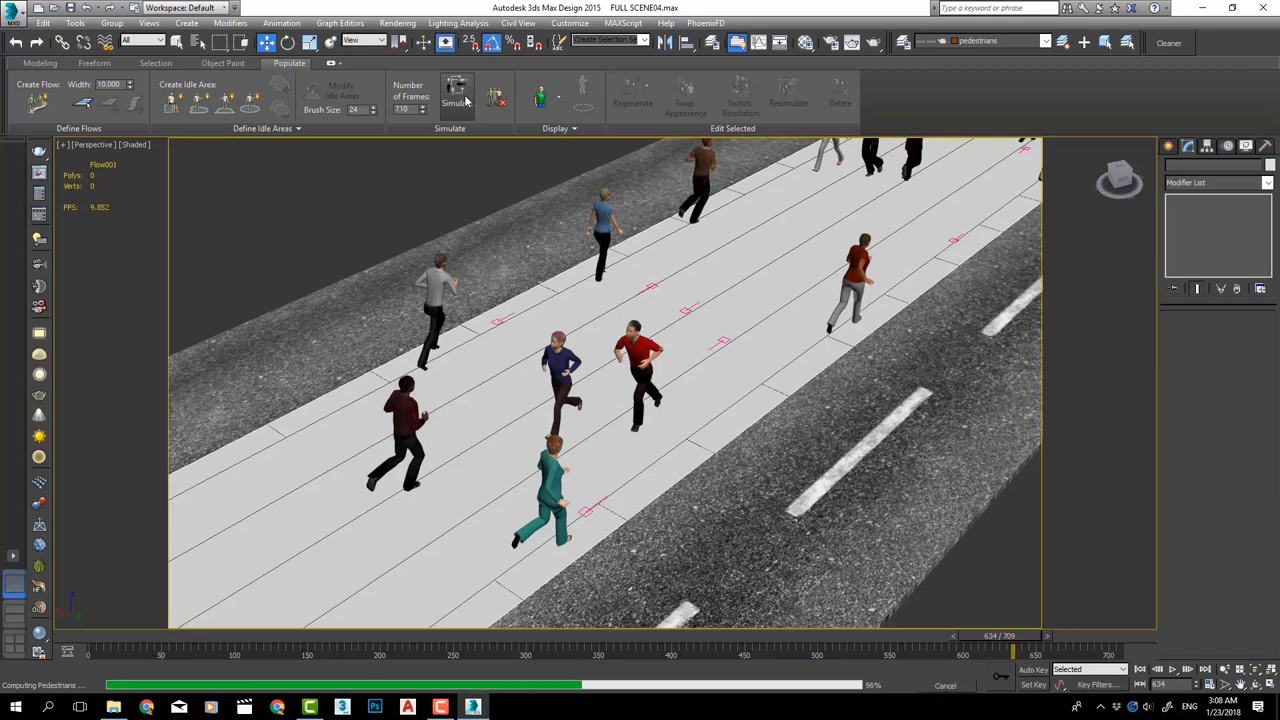
scroll(672, 362, "down", 6)
scroll(672, 362, "up", 2)
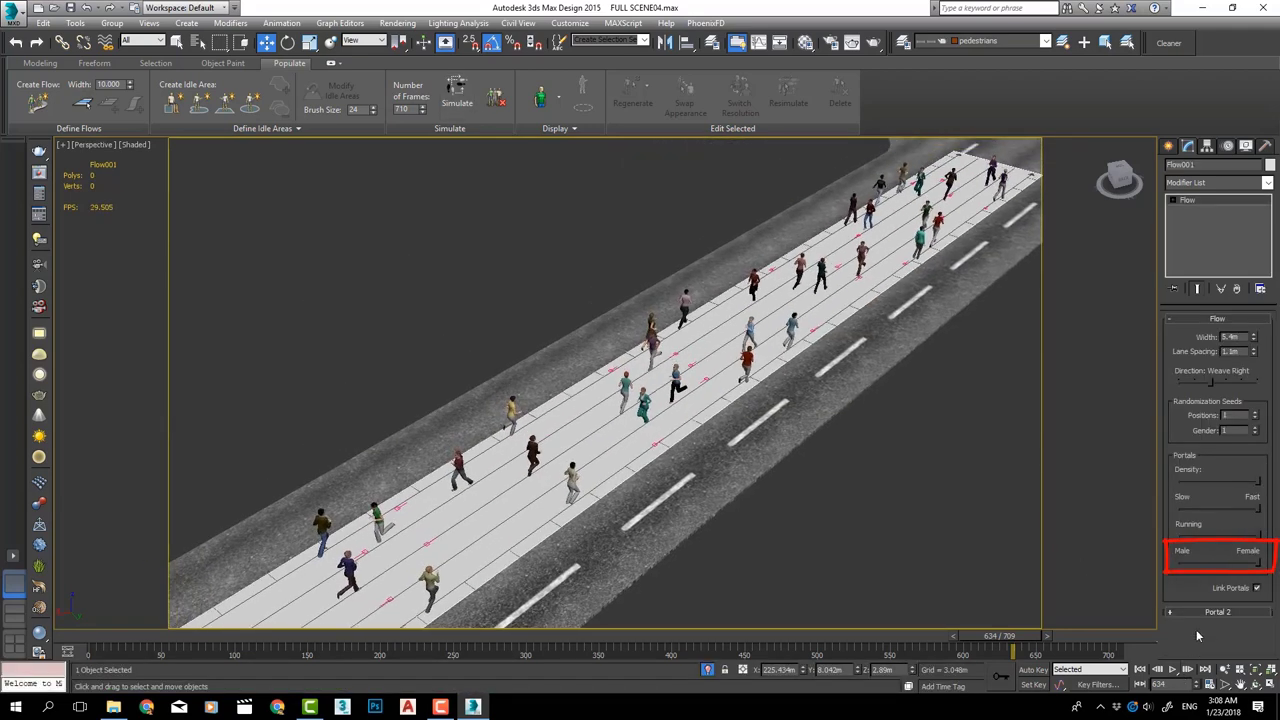
key("slash")
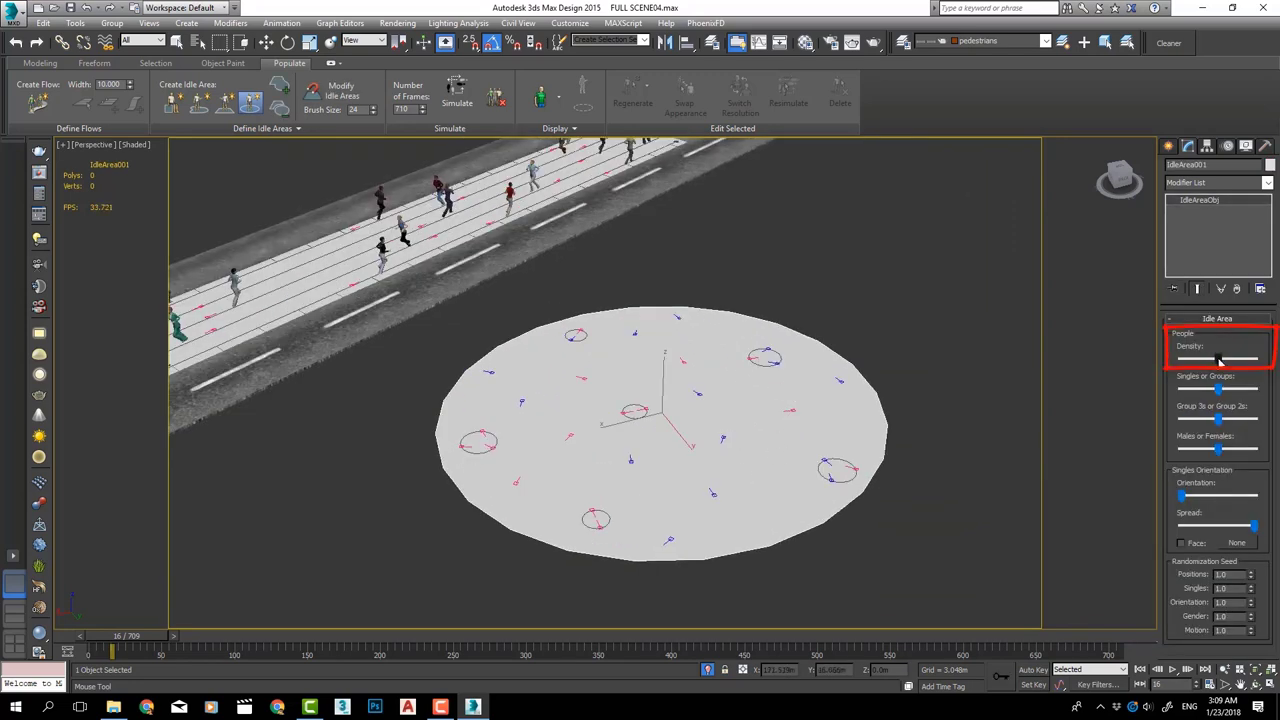
Lower idle Density, vary the group mix, then settle on Singles with minimum Spread
left_click_drag(1218, 360, 1210, 359)
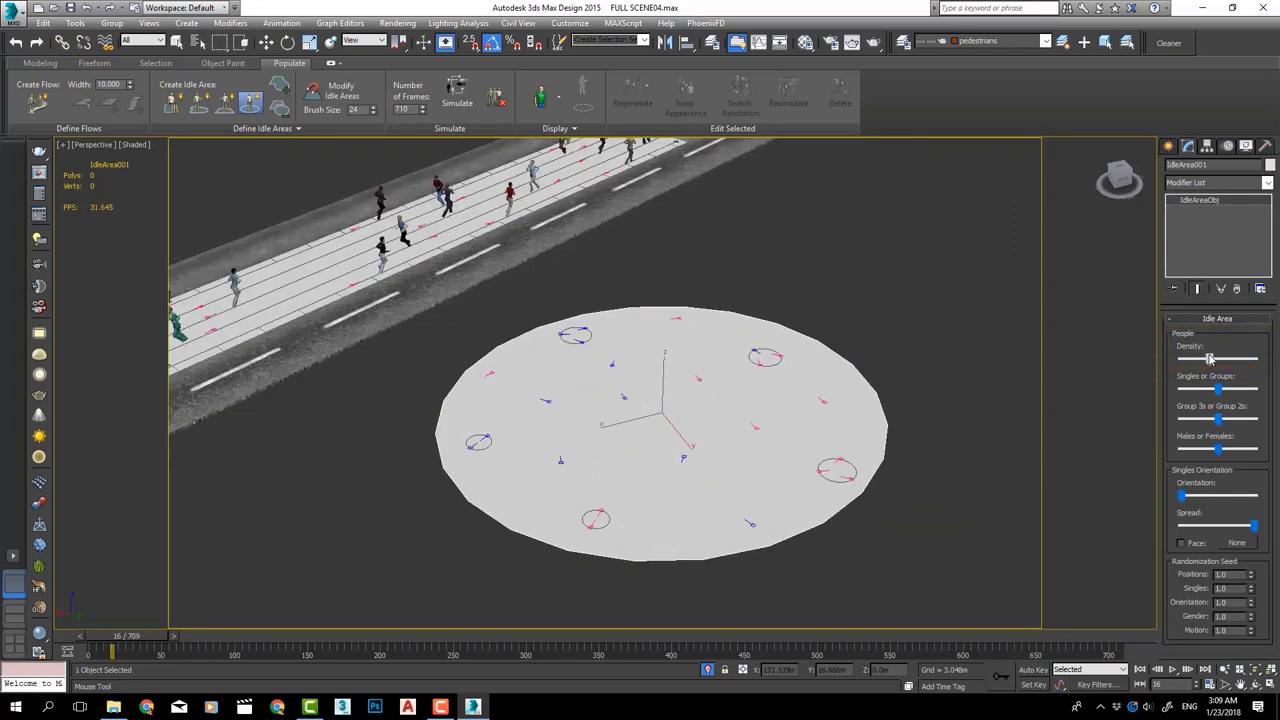
mouse_move(1218, 389)
left_mouse_down()
mouse_move(1182, 389)
mouse_move(1256, 389)
left_mouse_up()
scroll(660, 397, "up", 5)
scroll(660, 397, "down", 5)
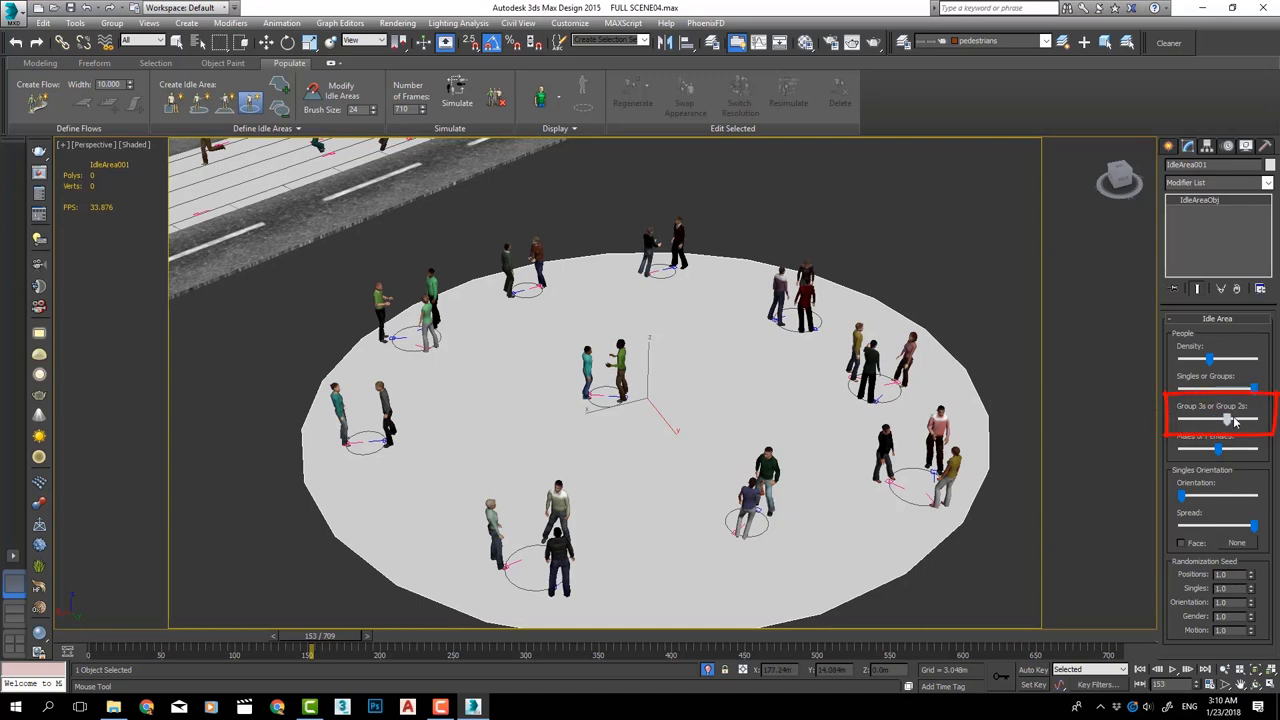
mouse_move(1235, 422)
left_mouse_down()
mouse_move(1276, 432)
mouse_move(1165, 436)
left_mouse_up()
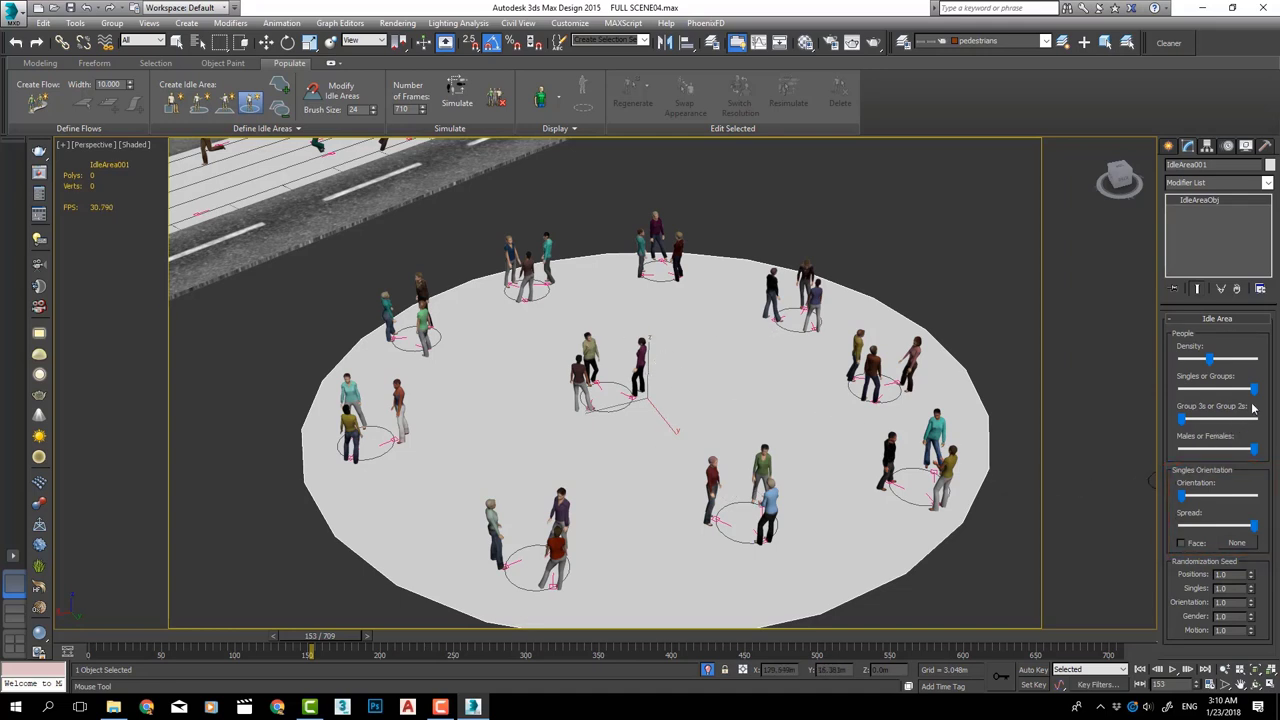
left_click_drag(1253, 390, 1180, 391)
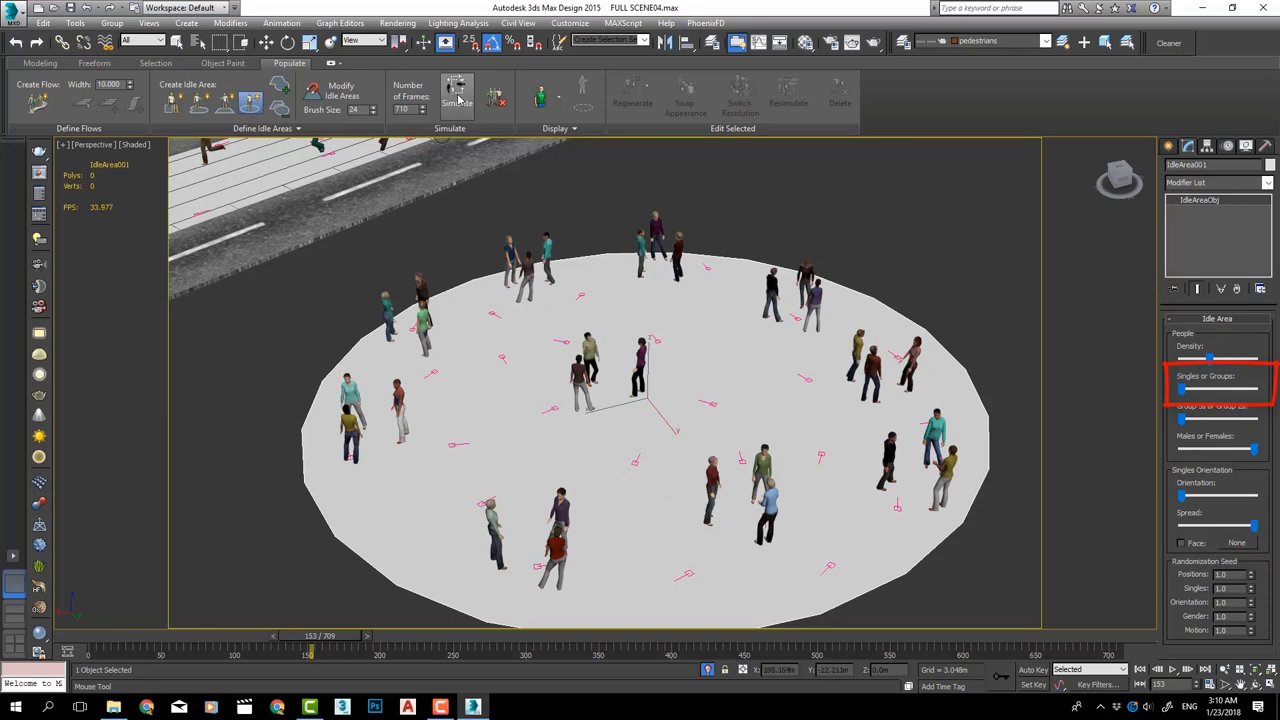
left_click_drag(1253, 525, 1203, 530)
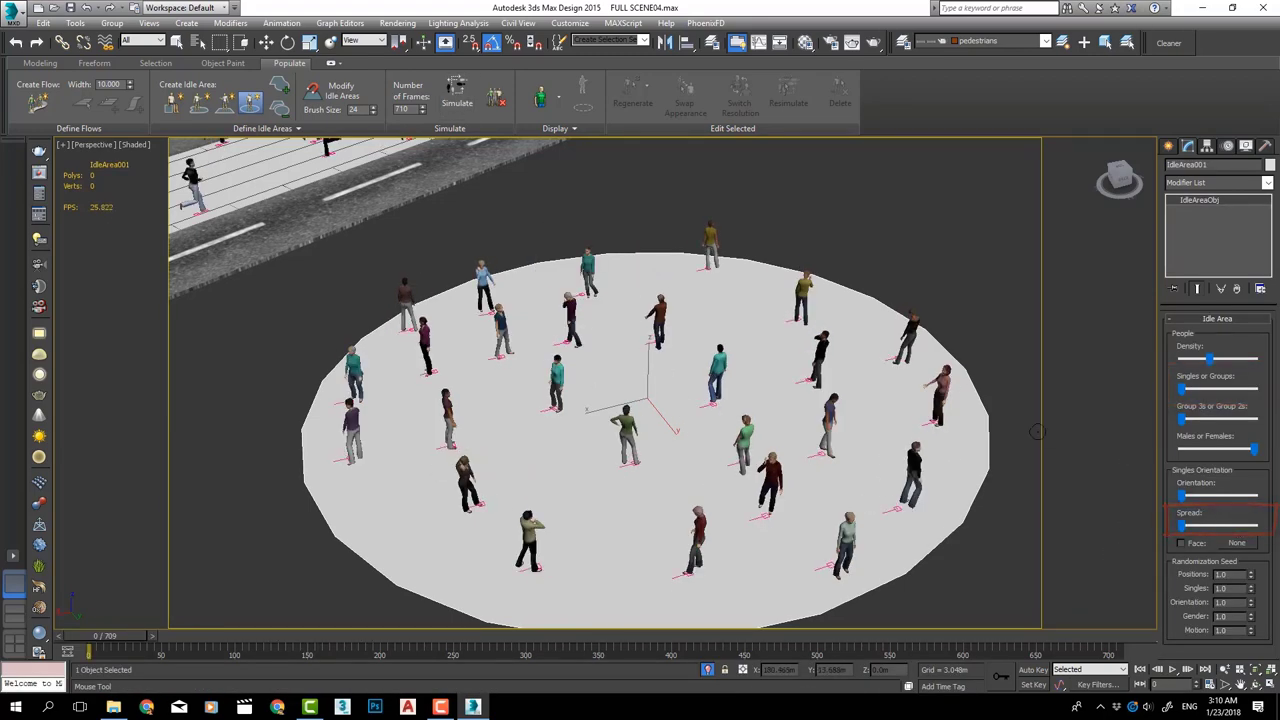
Turn the singles' Orientation, widen Spread to maximum, re-simulating after each change
left_click(457, 95)
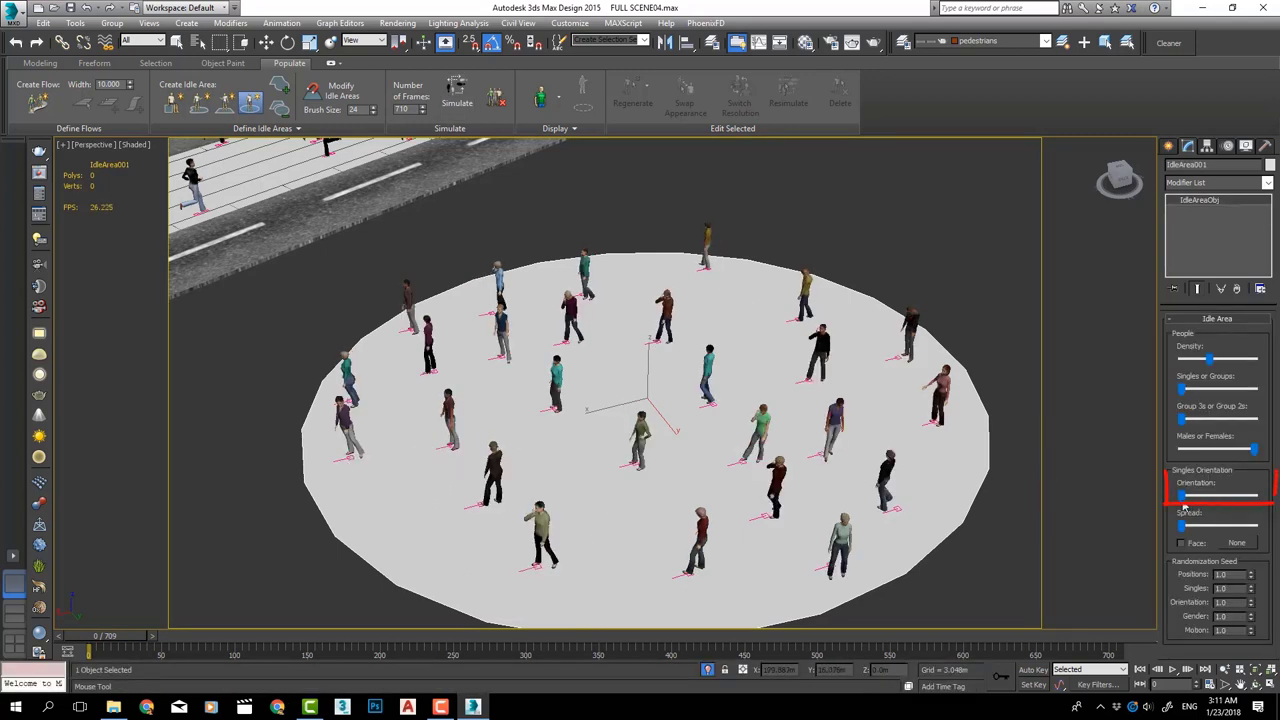
left_click_drag(1183, 504, 1211, 498)
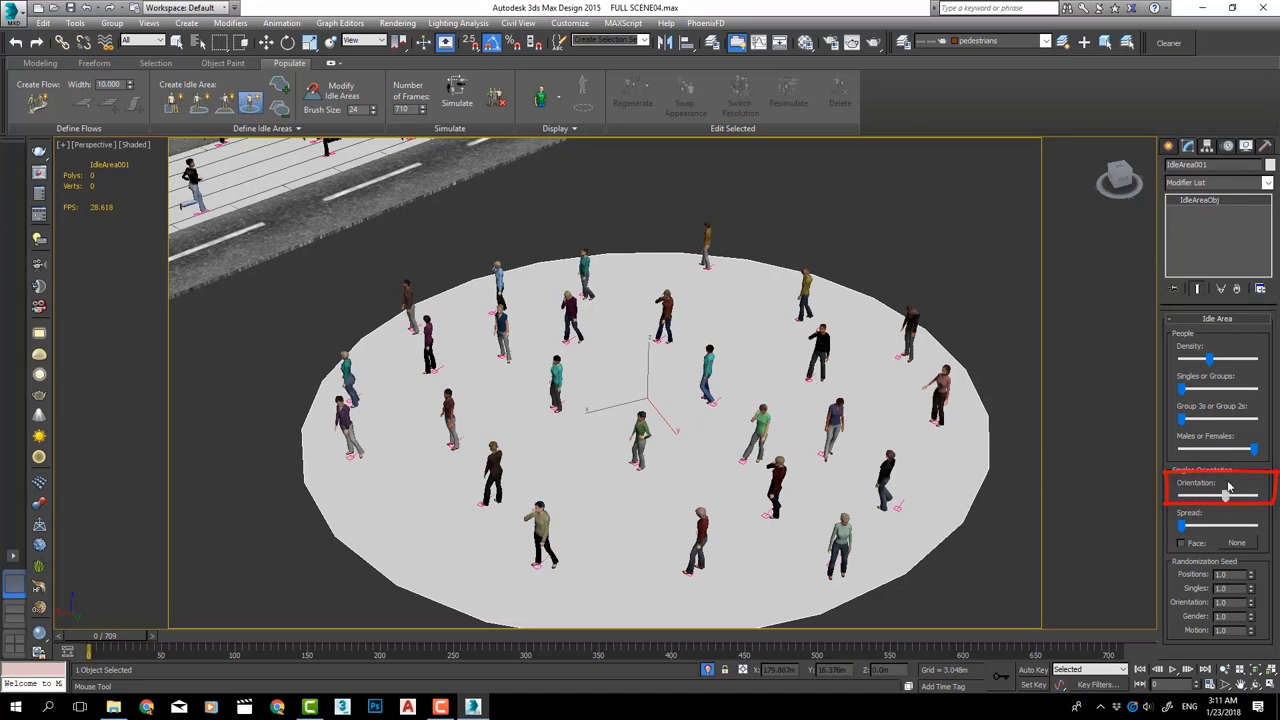
left_click(457, 95)
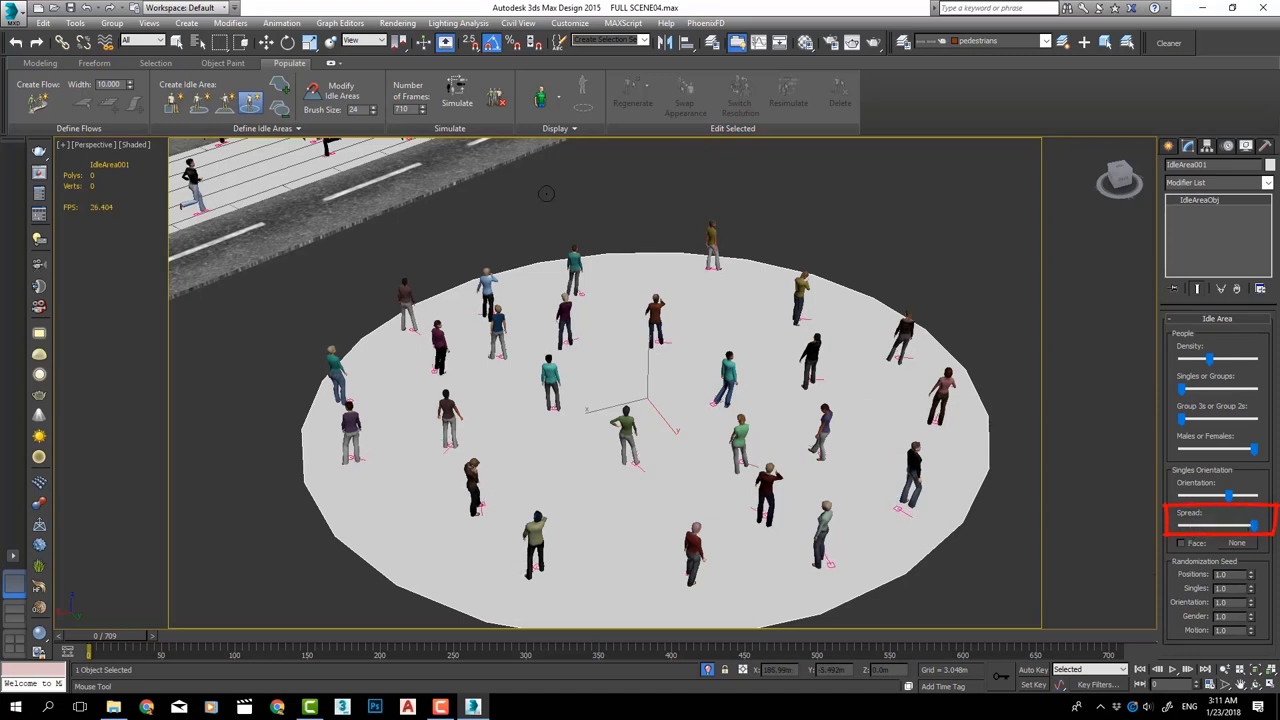
left_click(456, 95)
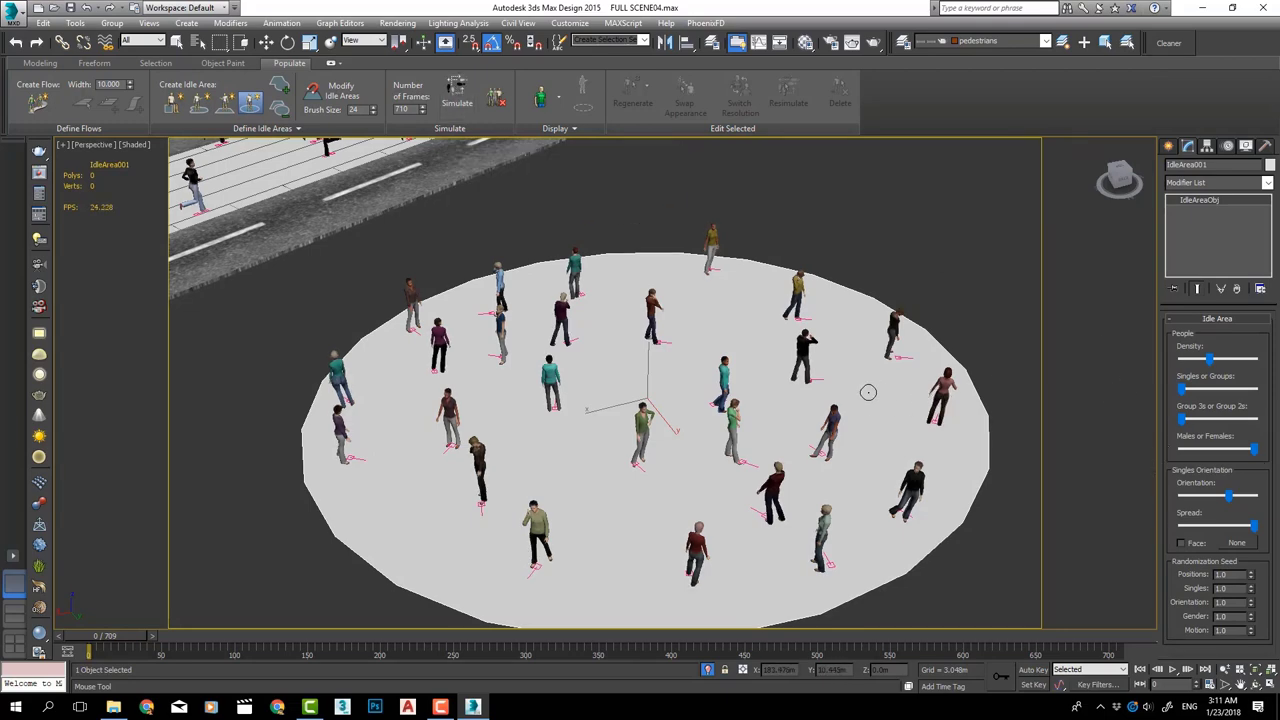
scroll(868, 392, "down", 3)
scroll(776, 362, "down", 2)
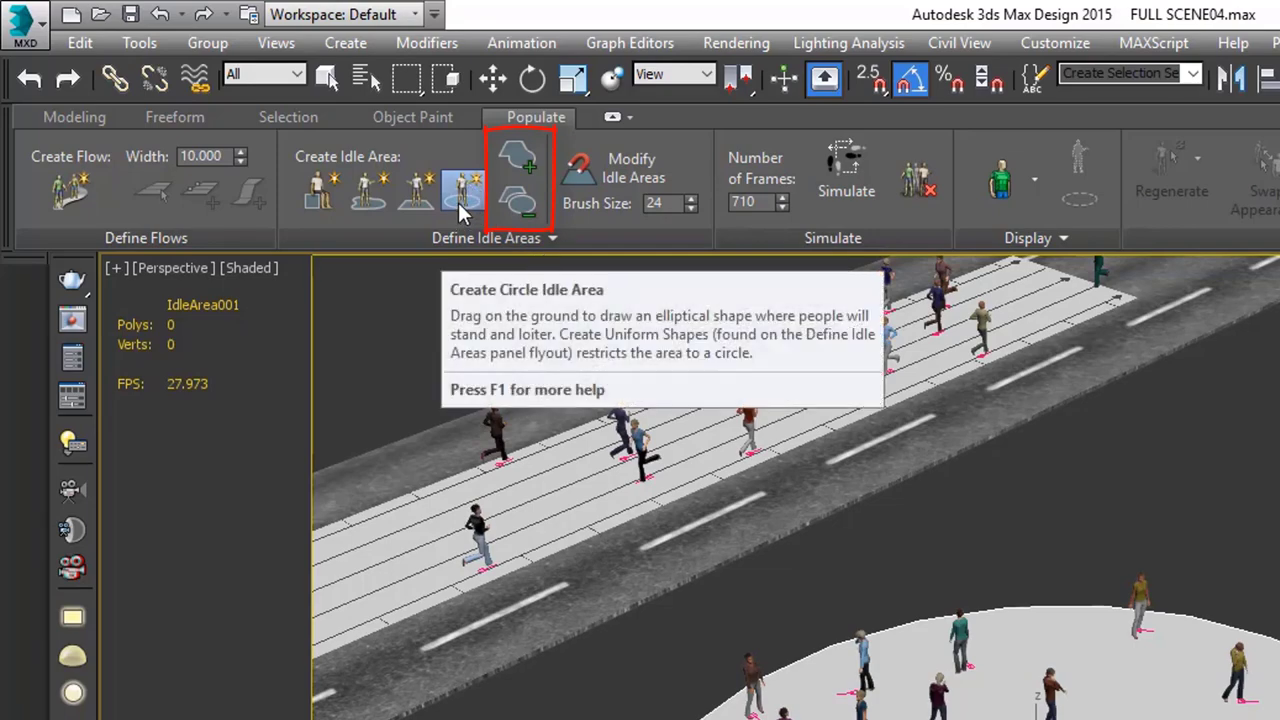
Cut a notch from the round idle area's right side with the Subtract brush
left_click(518, 203)
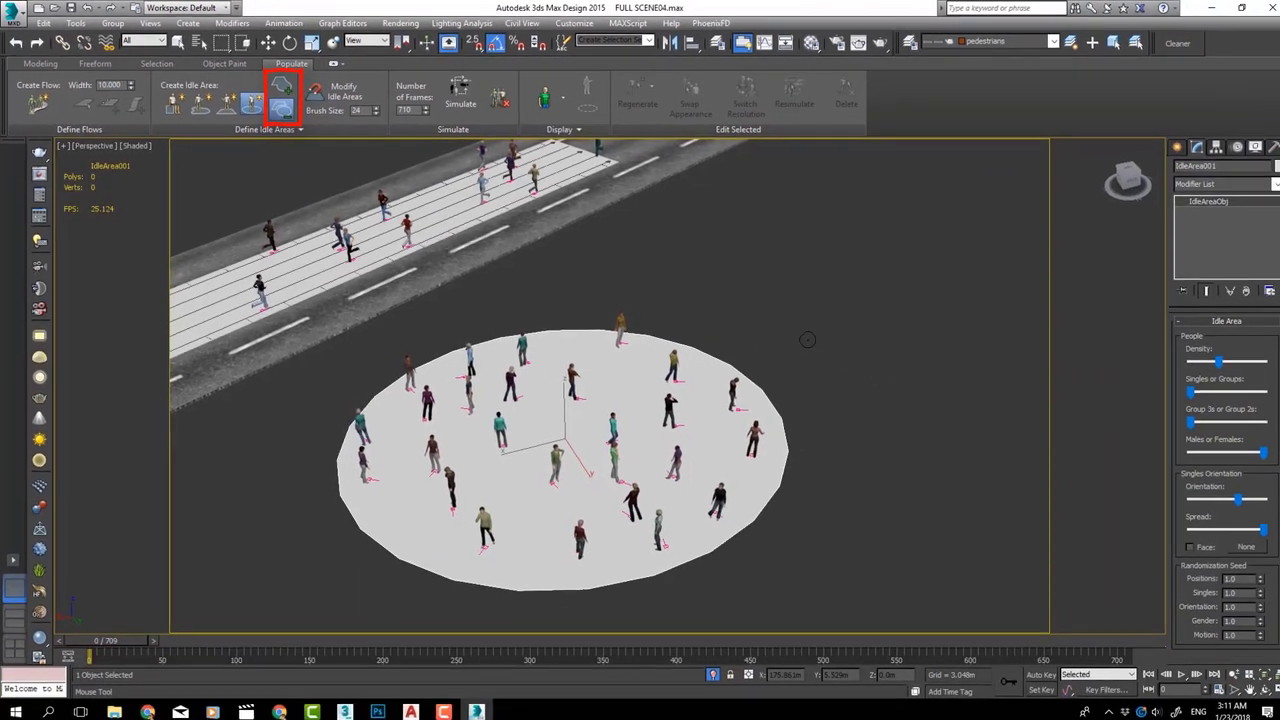
left_click_drag(807, 339, 698, 456)
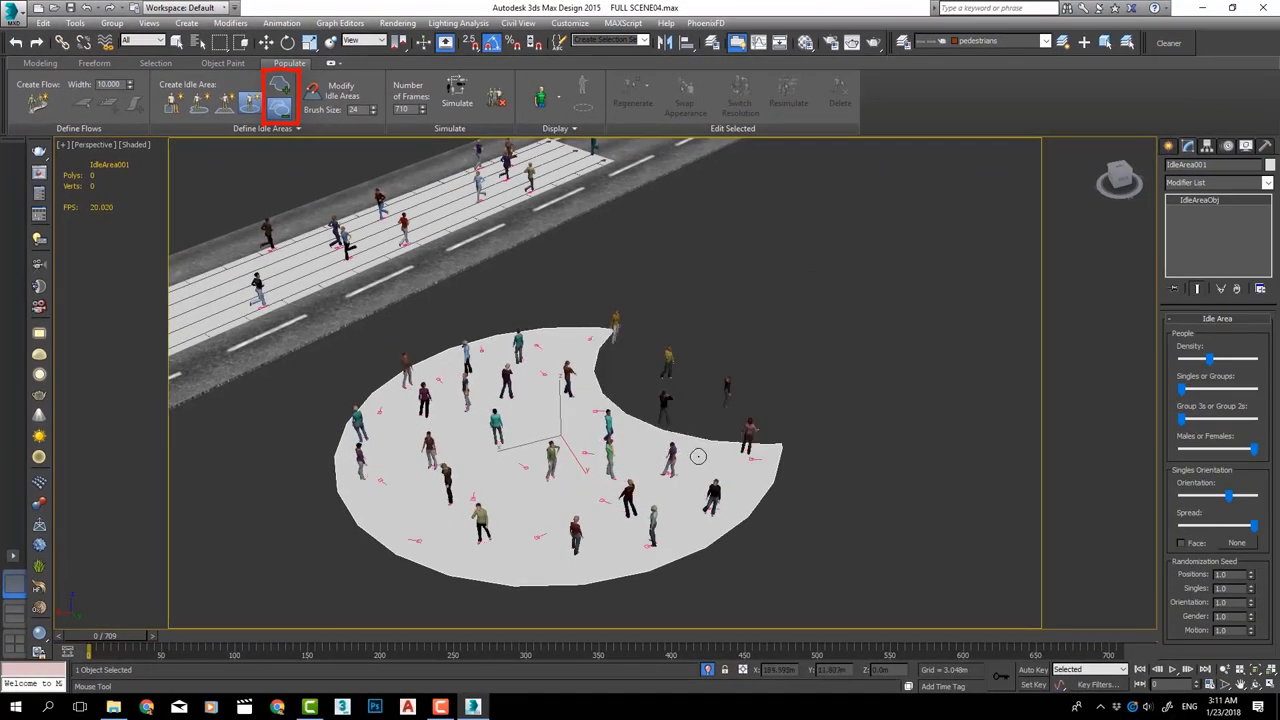
left_click_drag(812, 398, 688, 555)
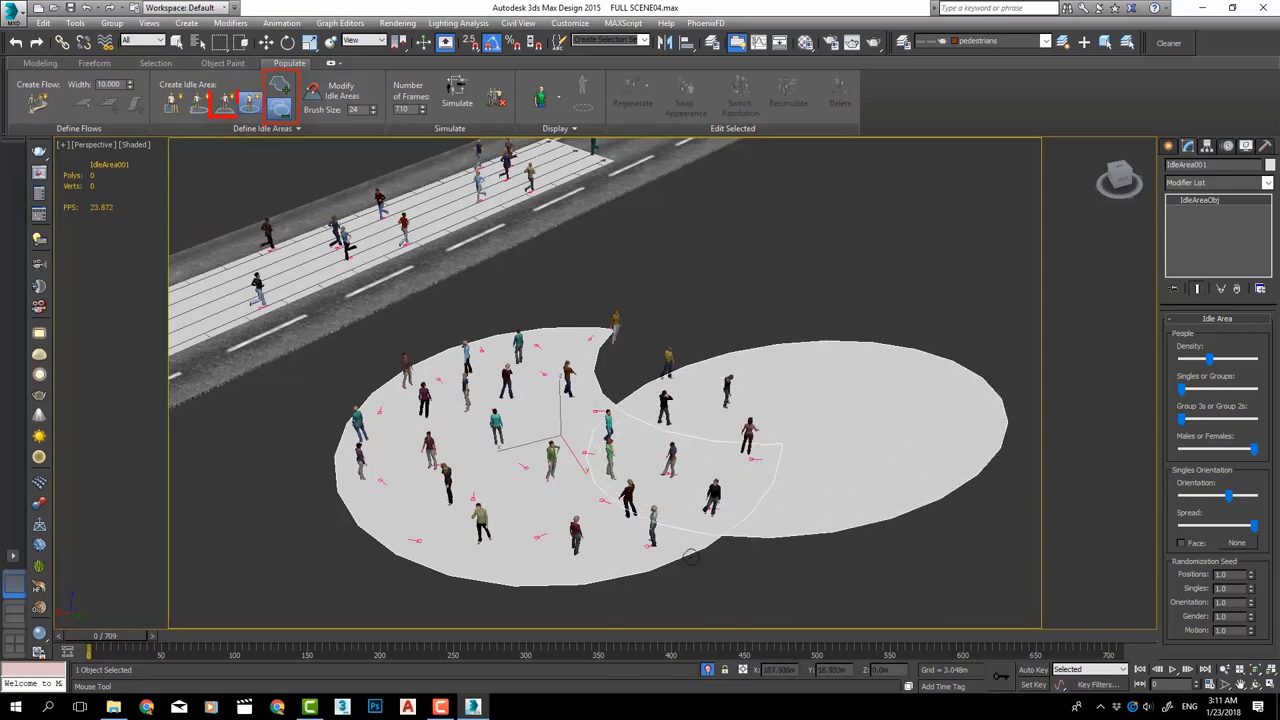
left_click(224, 103)
left_click_drag(714, 320, 564, 520)
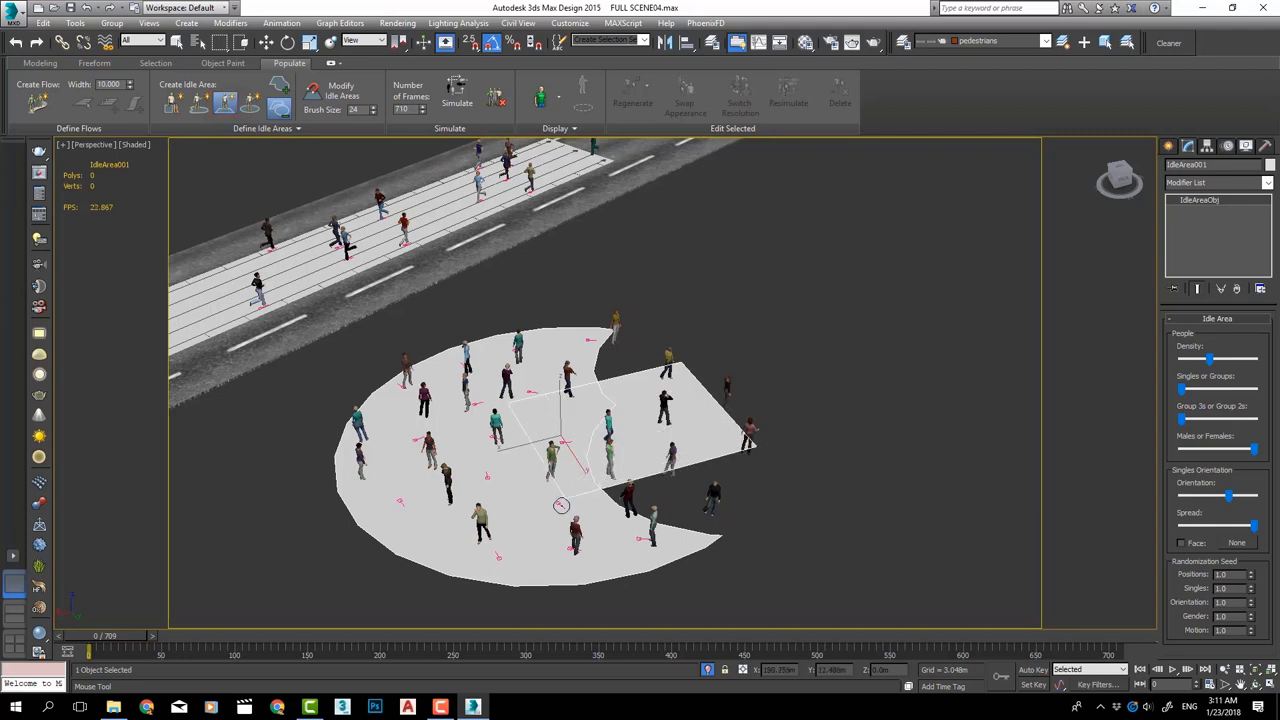
Paint new idle area toward the upper right and regenerate its standing crowd
left_click(281, 83)
left_click_drag(557, 324, 745, 350)
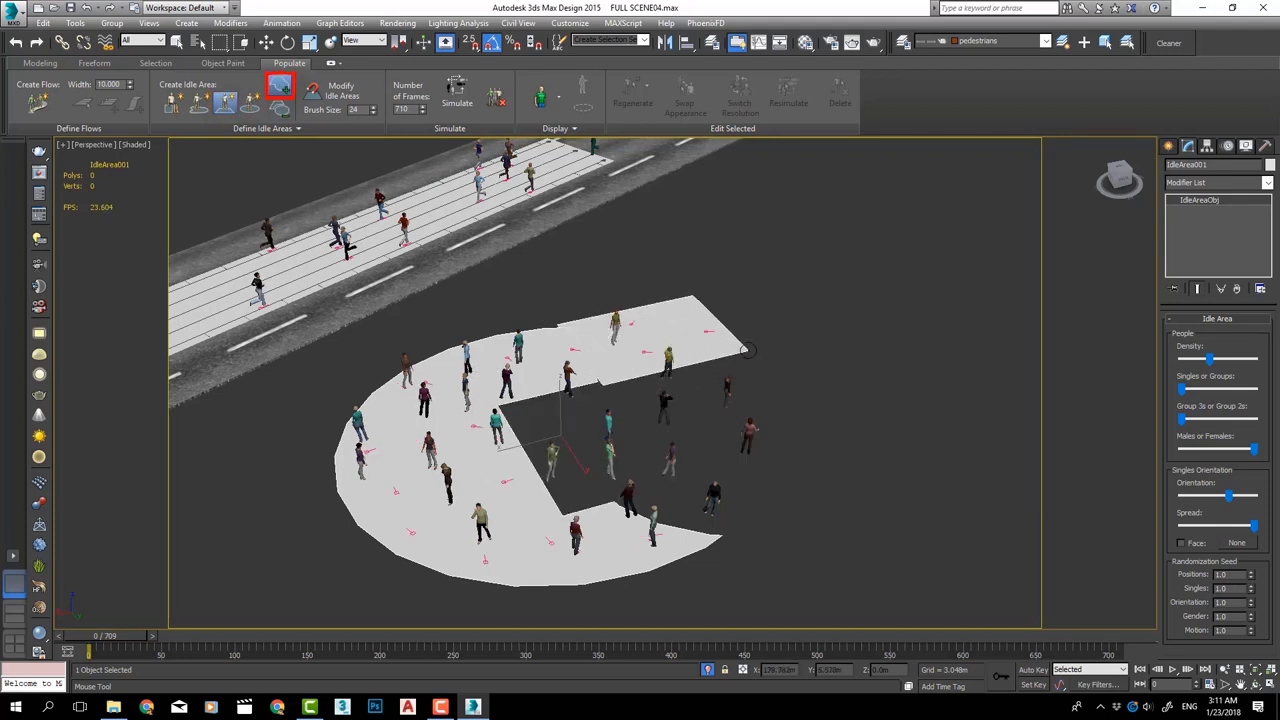
left_click_drag(690, 272, 720, 400)
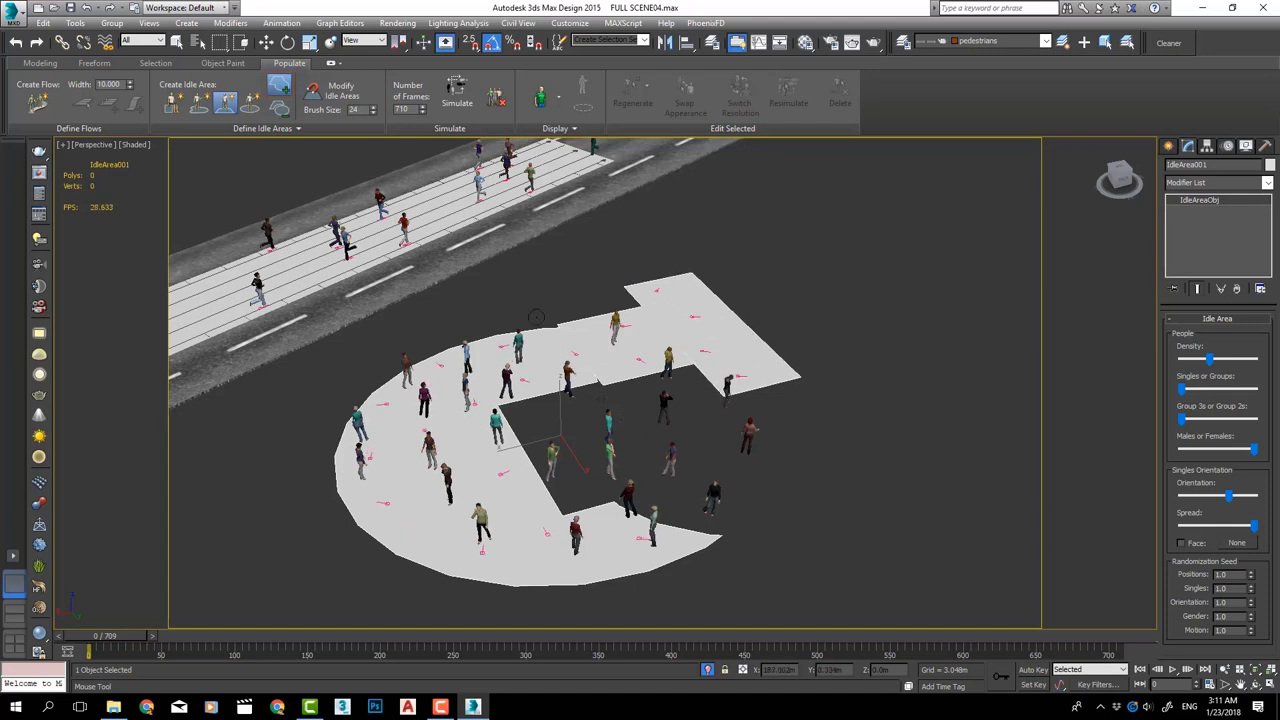
left_click(457, 100)
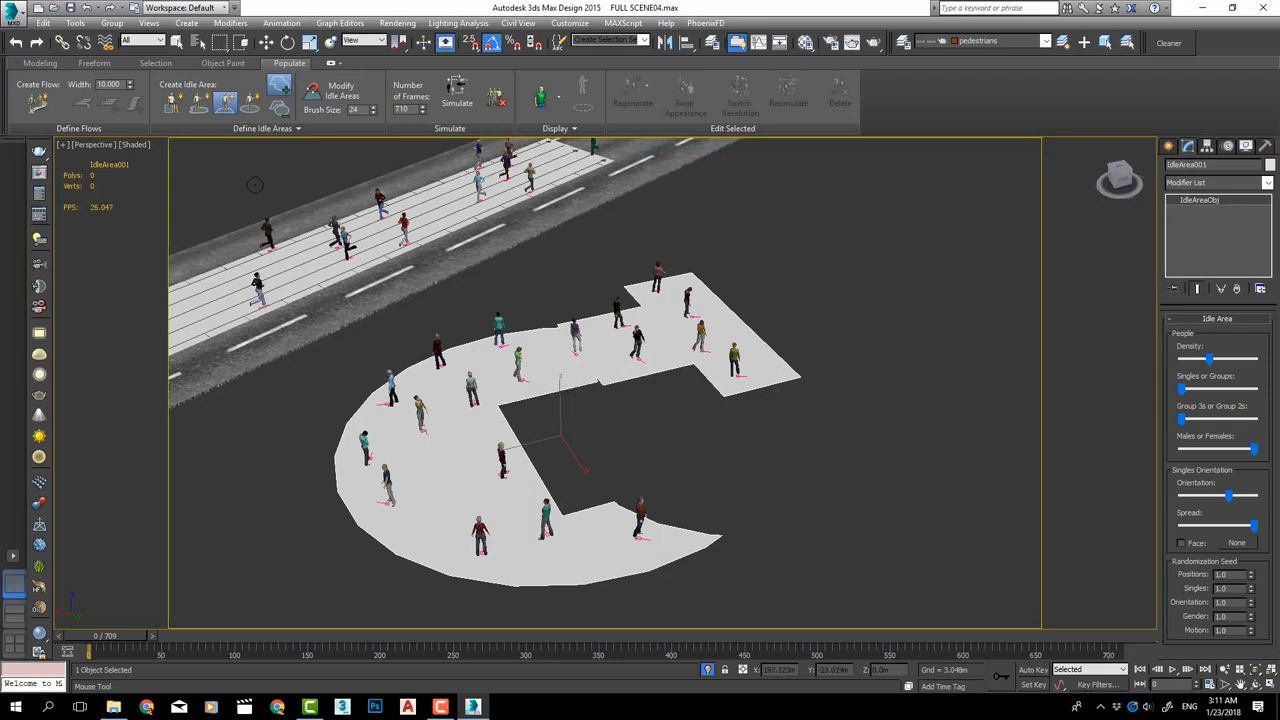
left_click(284, 91)
Select the man's seat, frame both seated people, and render the view
scroll(714, 437, "up", 5)
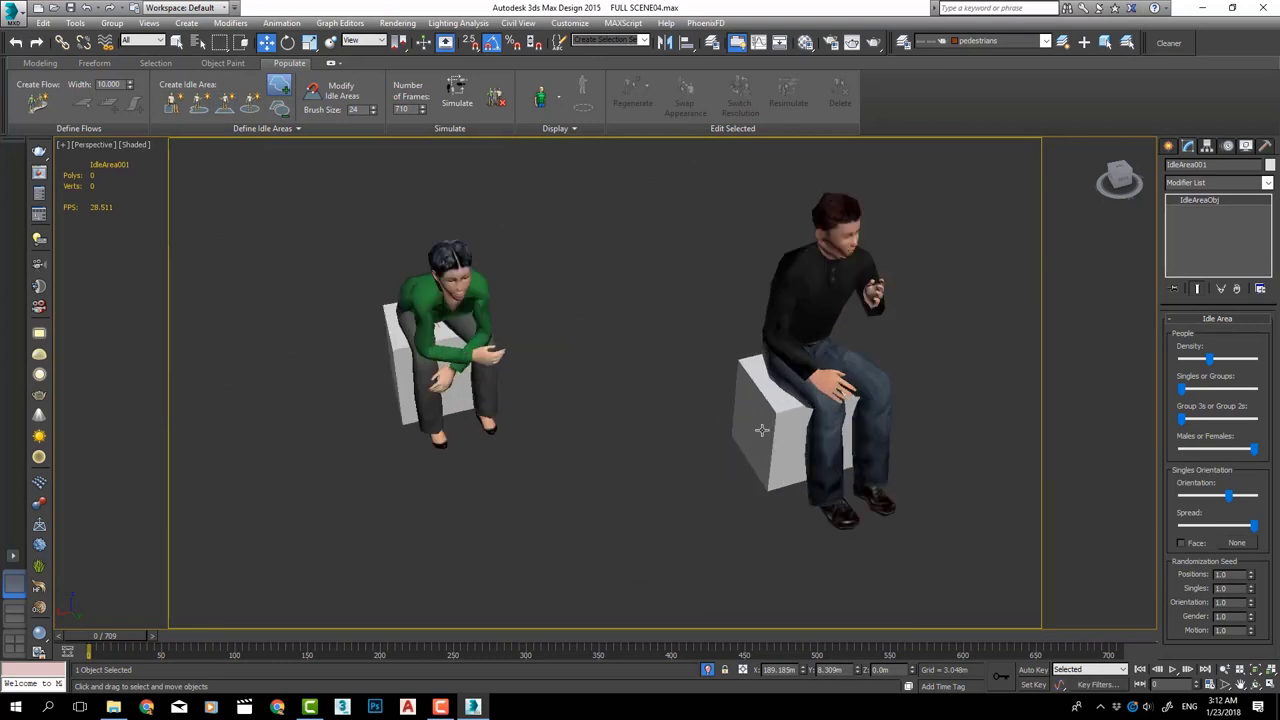
left_click(778, 422)
middle_click_drag(802, 375, 676, 417)
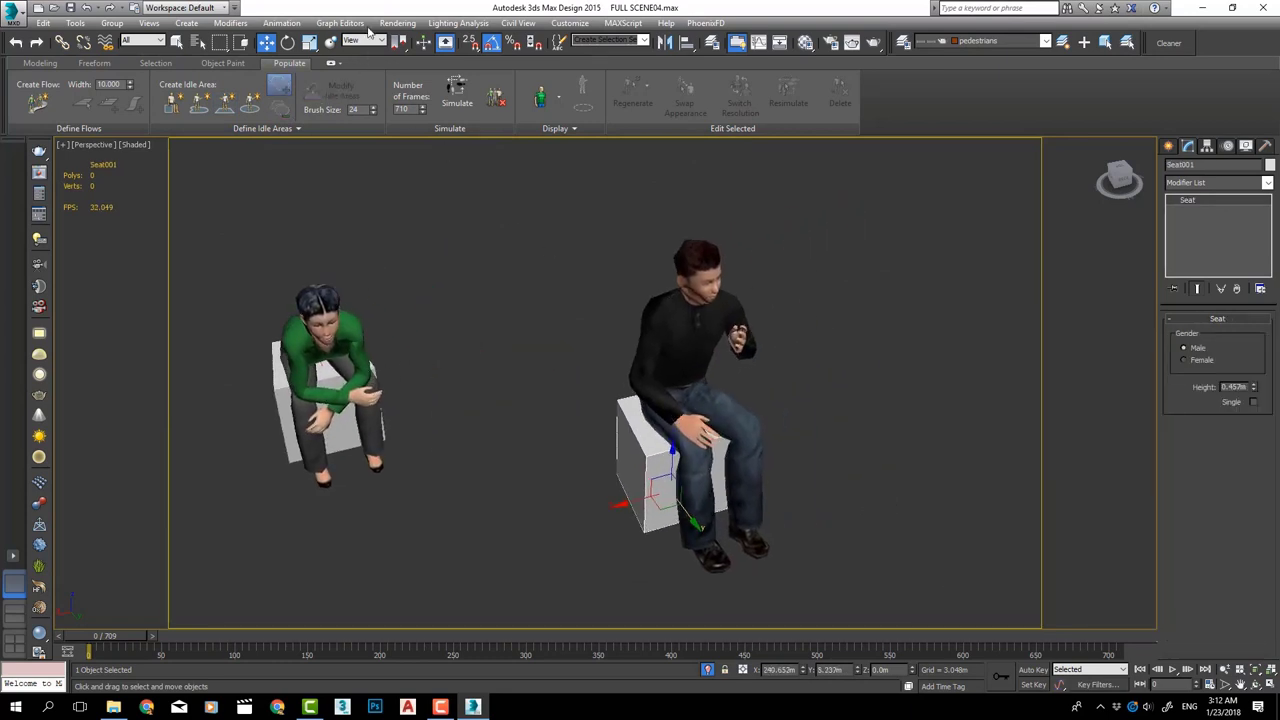
left_click(397, 23)
left_click(400, 36)
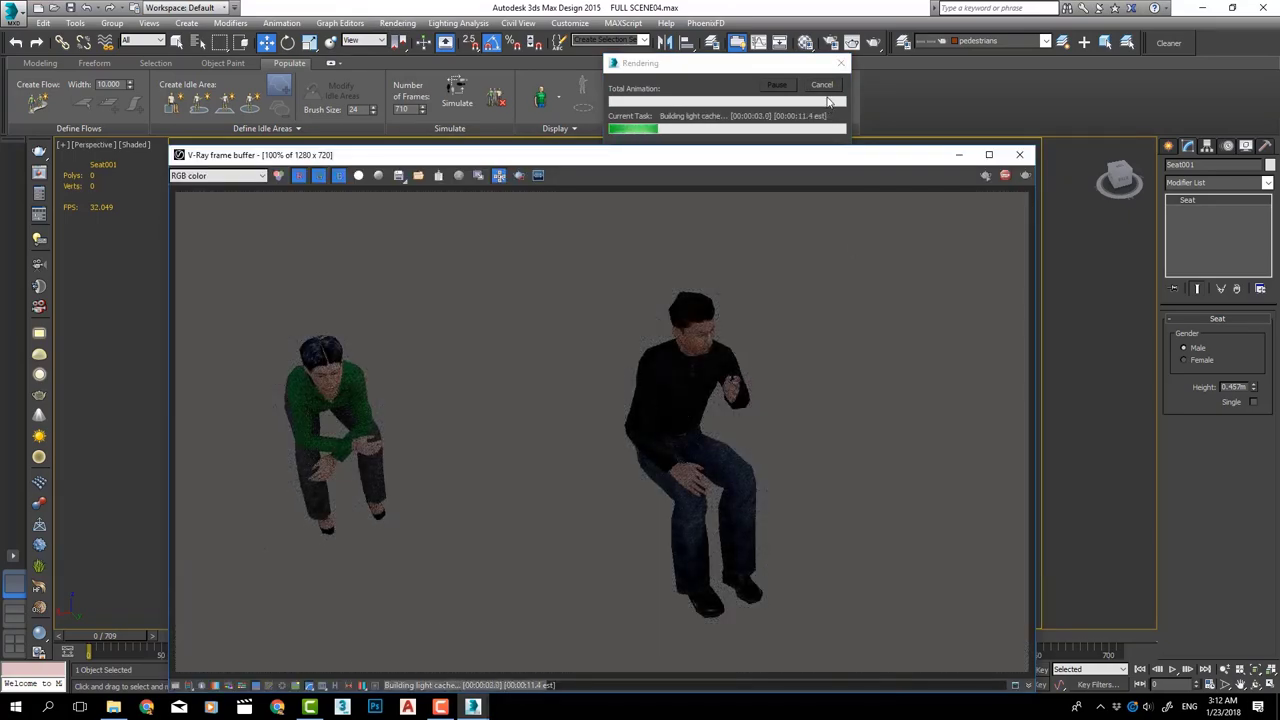
Close the render, then make Seat001's figure female and raise its Height
left_click(841, 64)
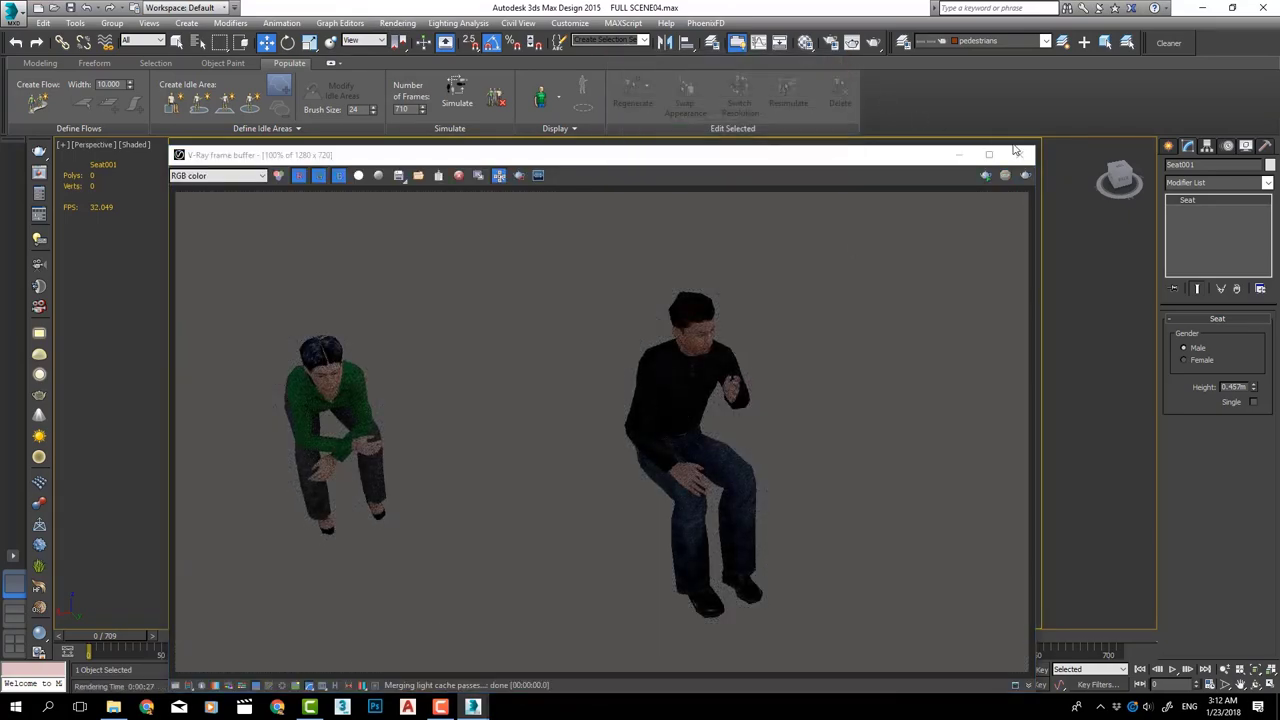
left_click(1022, 153)
left_click(824, 435)
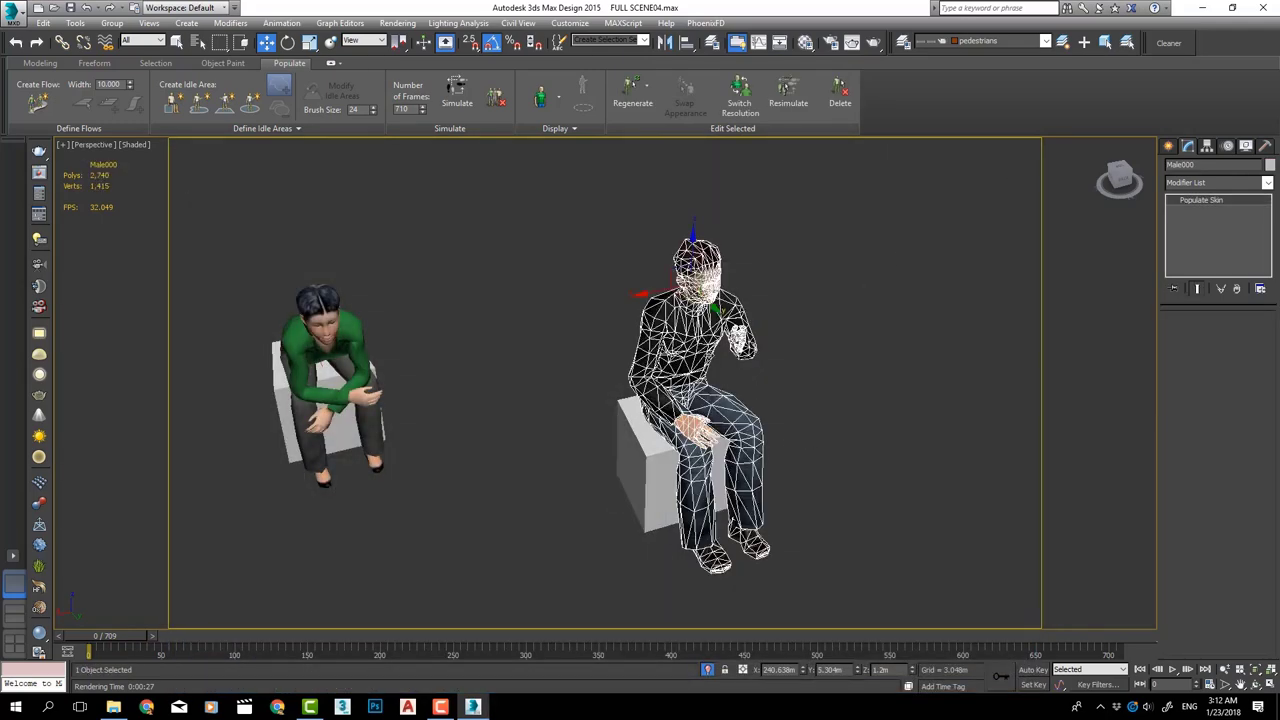
left_click(657, 457)
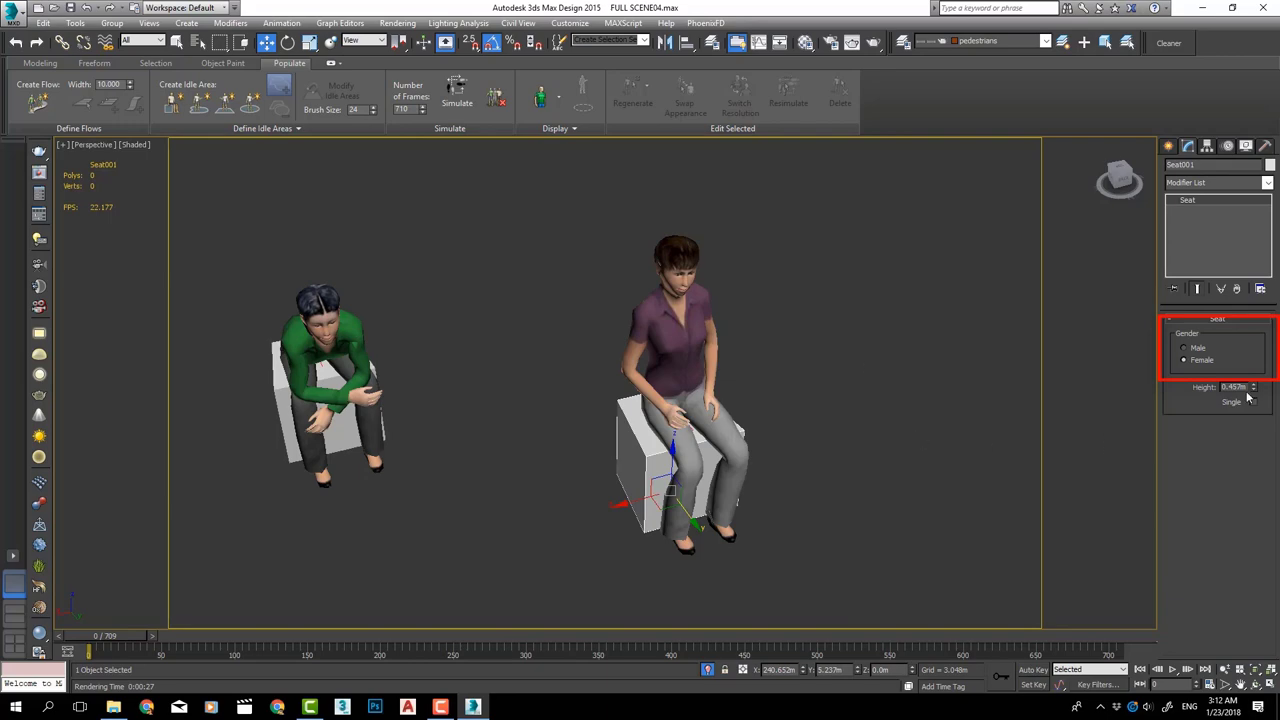
left_click_drag(1256, 390, 1214, 373)
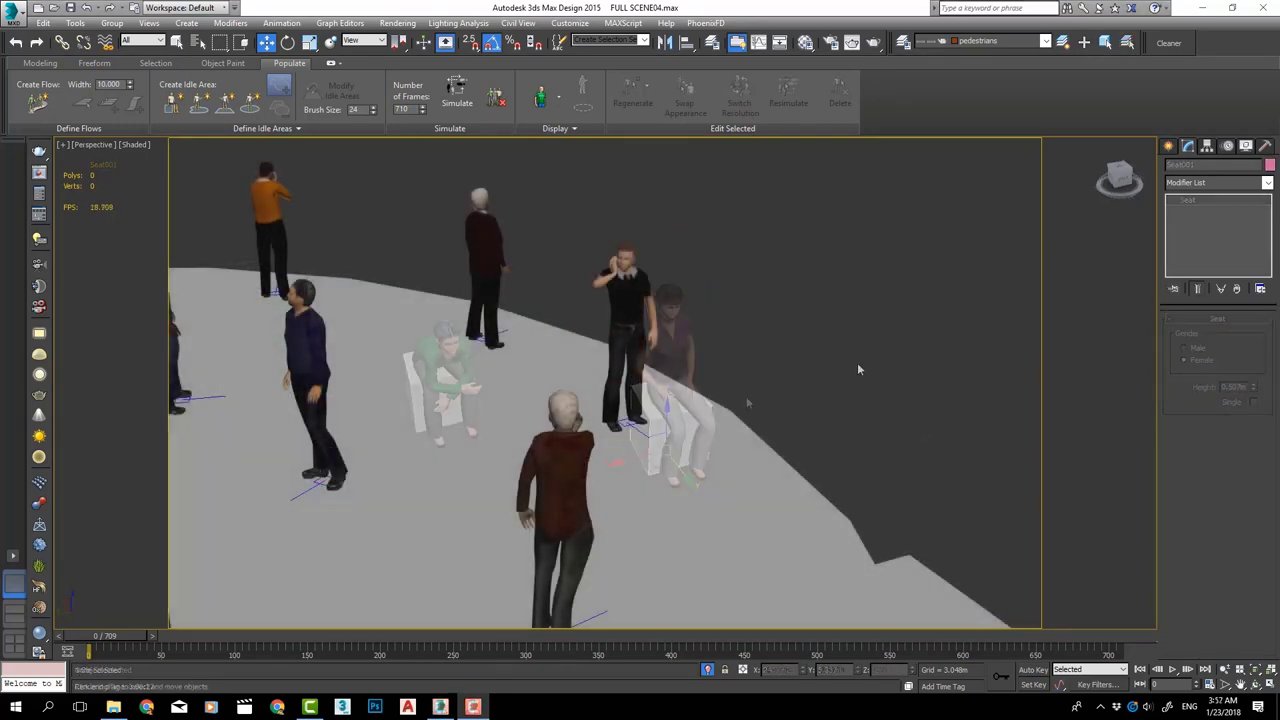
Zoom onto two standing pedestrians, render a V-Ray close-up, and close the render windows
scroll(882, 375, "down", 5)
scroll(776, 463, "up", 8)
scroll(838, 386, "up", 2)
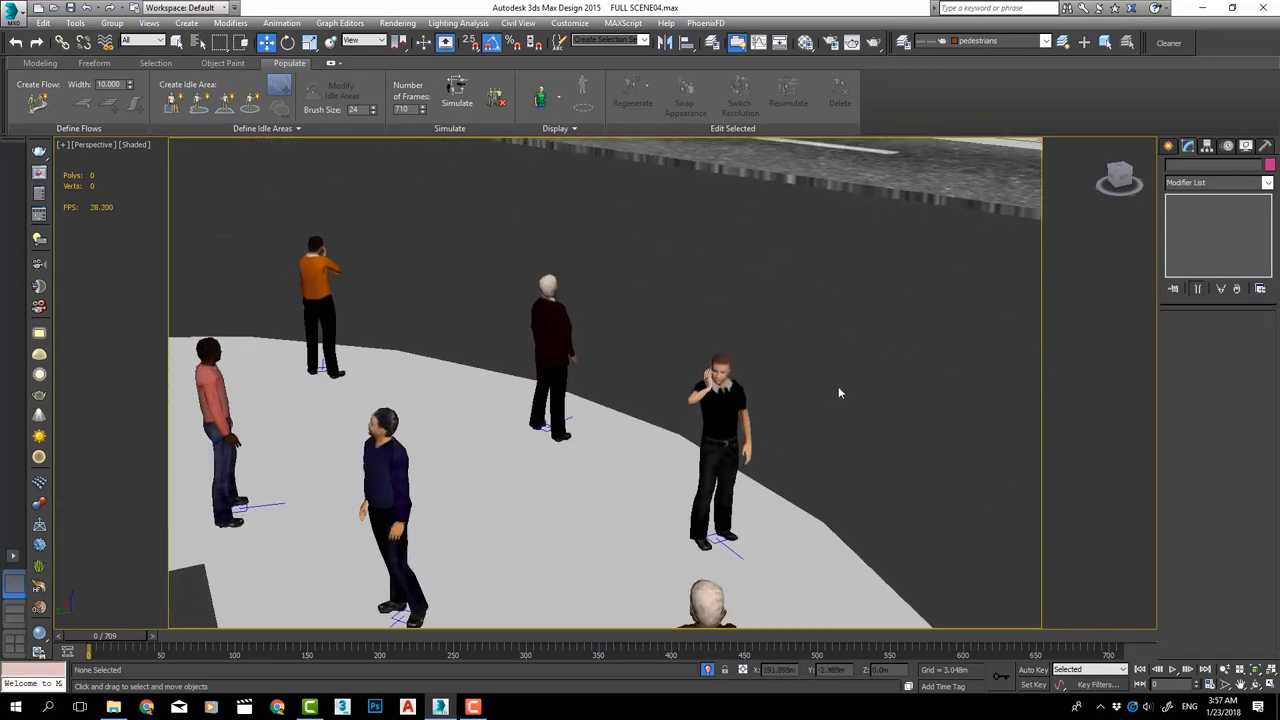
mouse_move(838, 386)
middle_mouse_down()
mouse_move(836, 360)
mouse_move(884, 340)
middle_mouse_up()
left_click(397, 23)
left_click(410, 37)
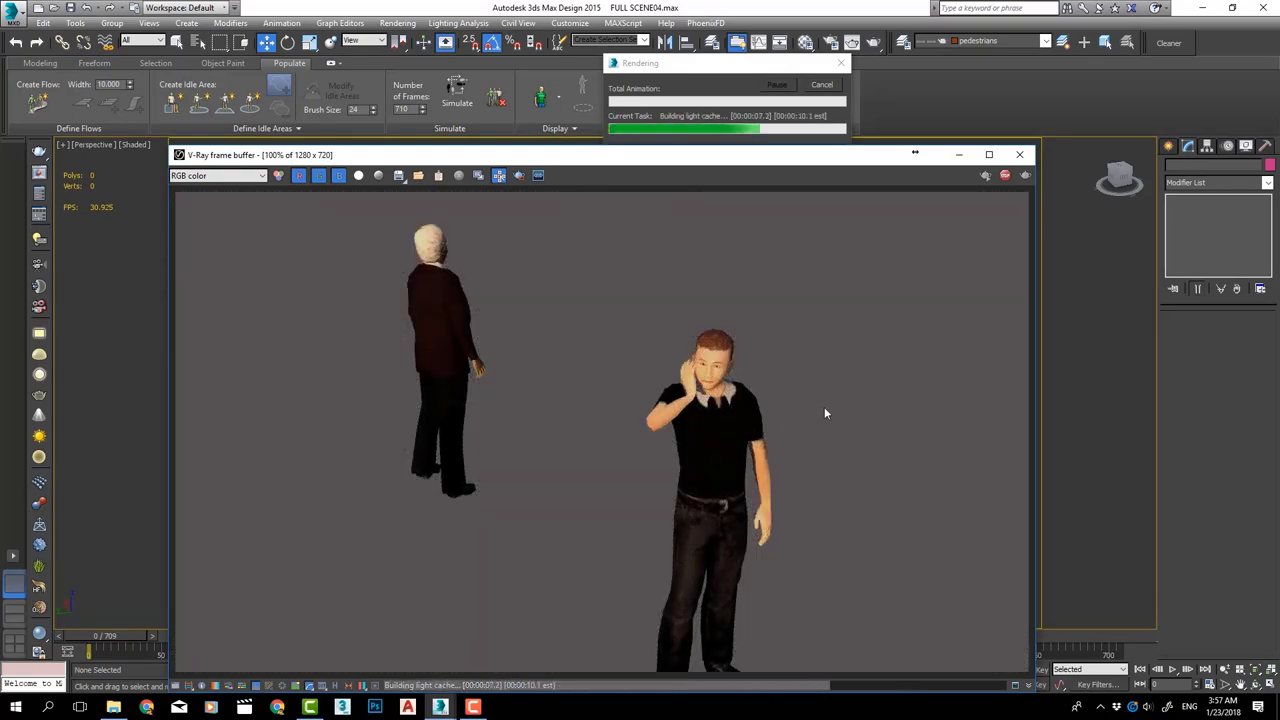
left_click(822, 85)
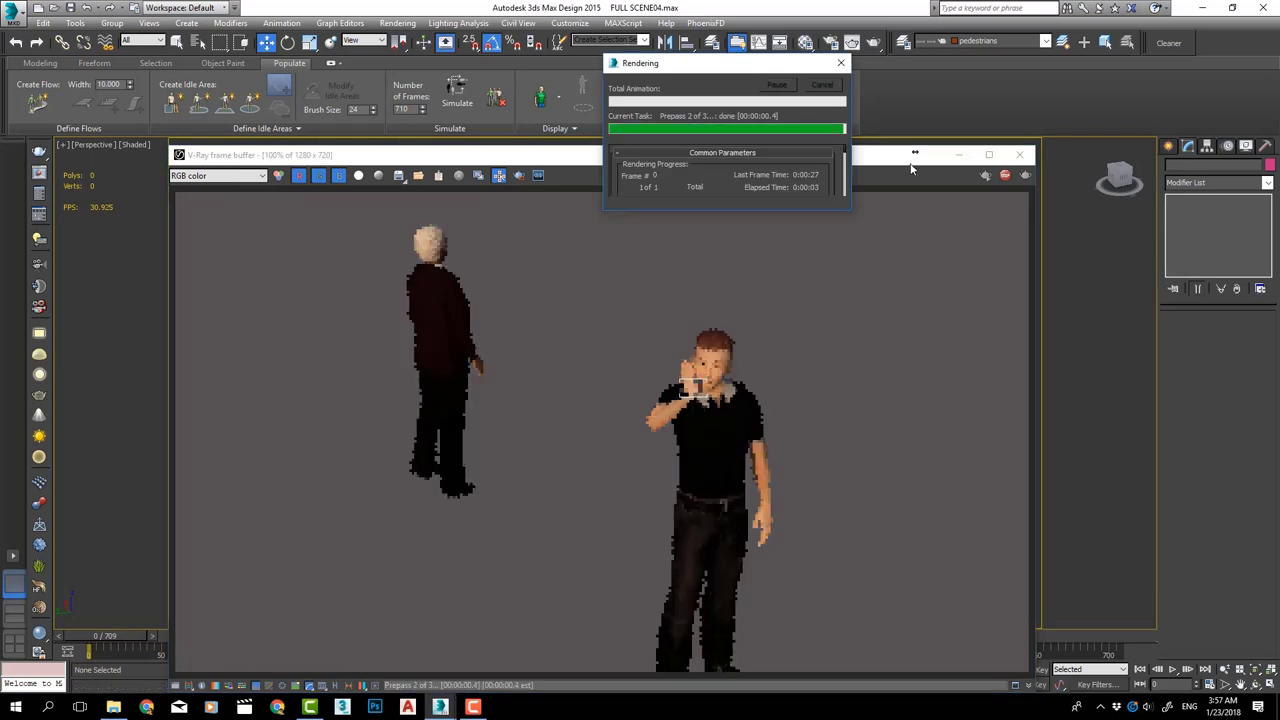
left_click(1019, 154)
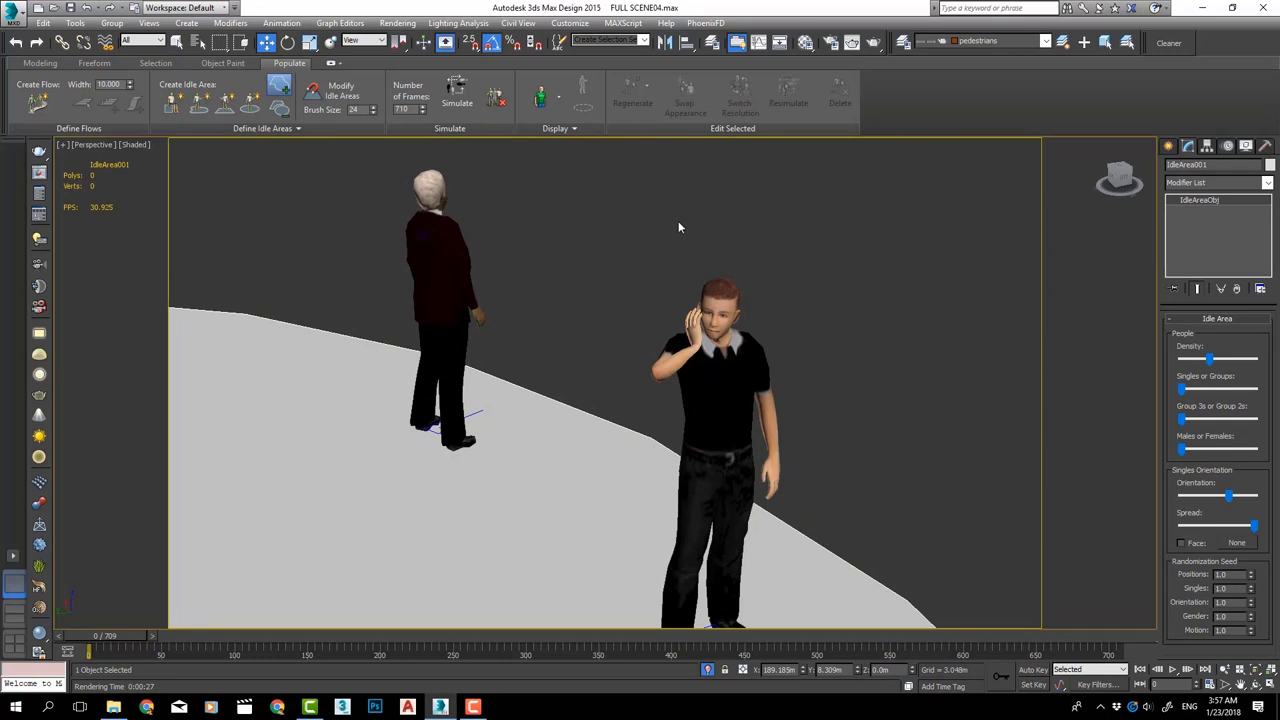
Select the phone-talking man and show AutodeskPopulateHighRes.exe in the Downloads folder
left_click(733, 311)
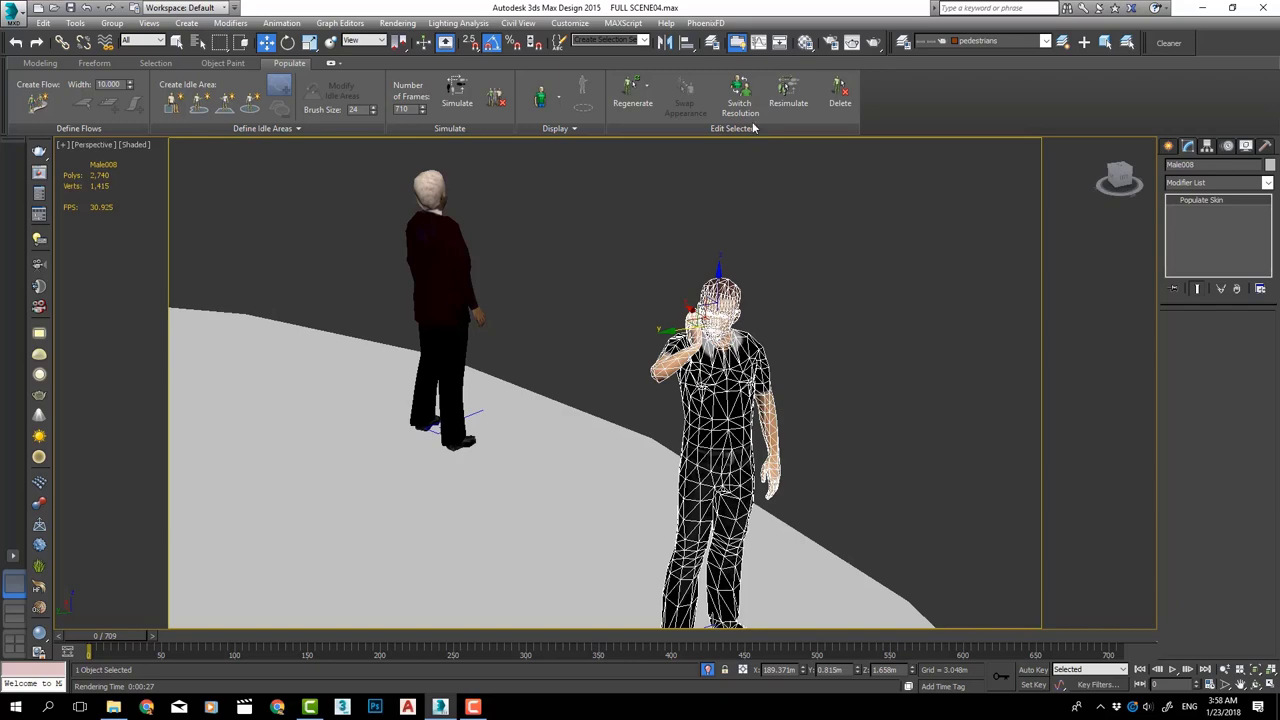
left_click(750, 92)
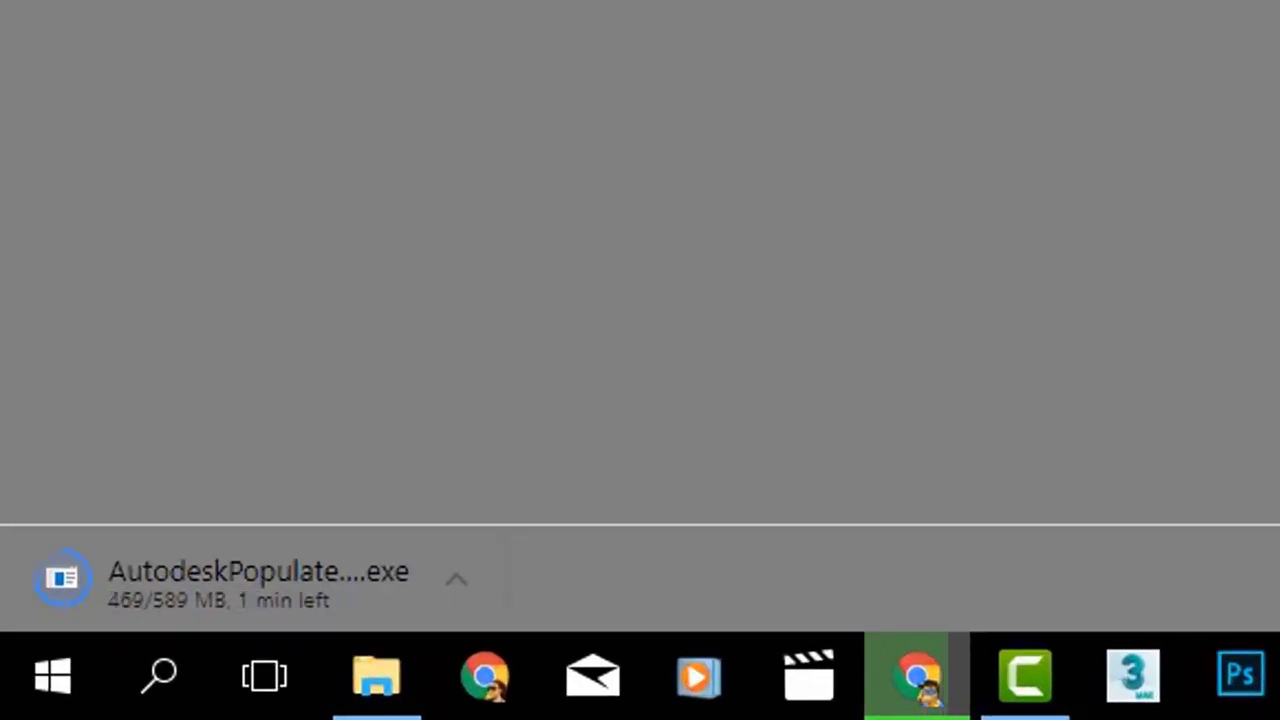
left_click(139, 677)
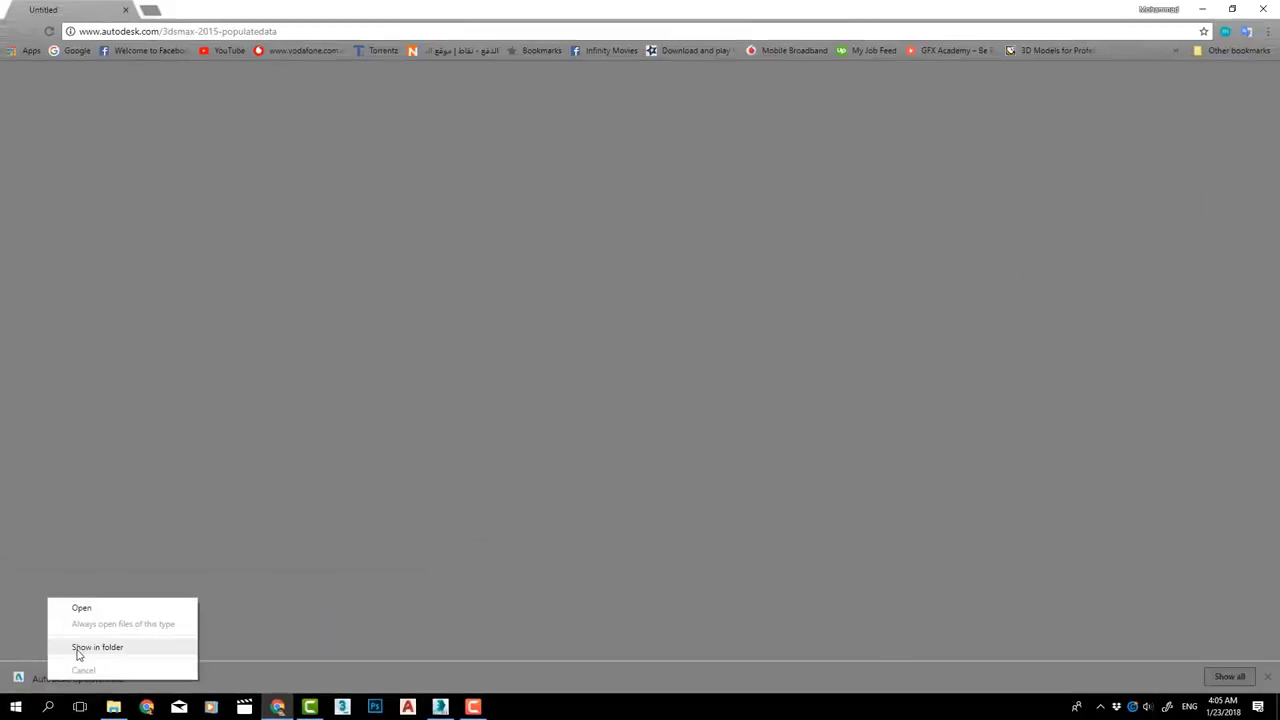
left_click(71, 646)
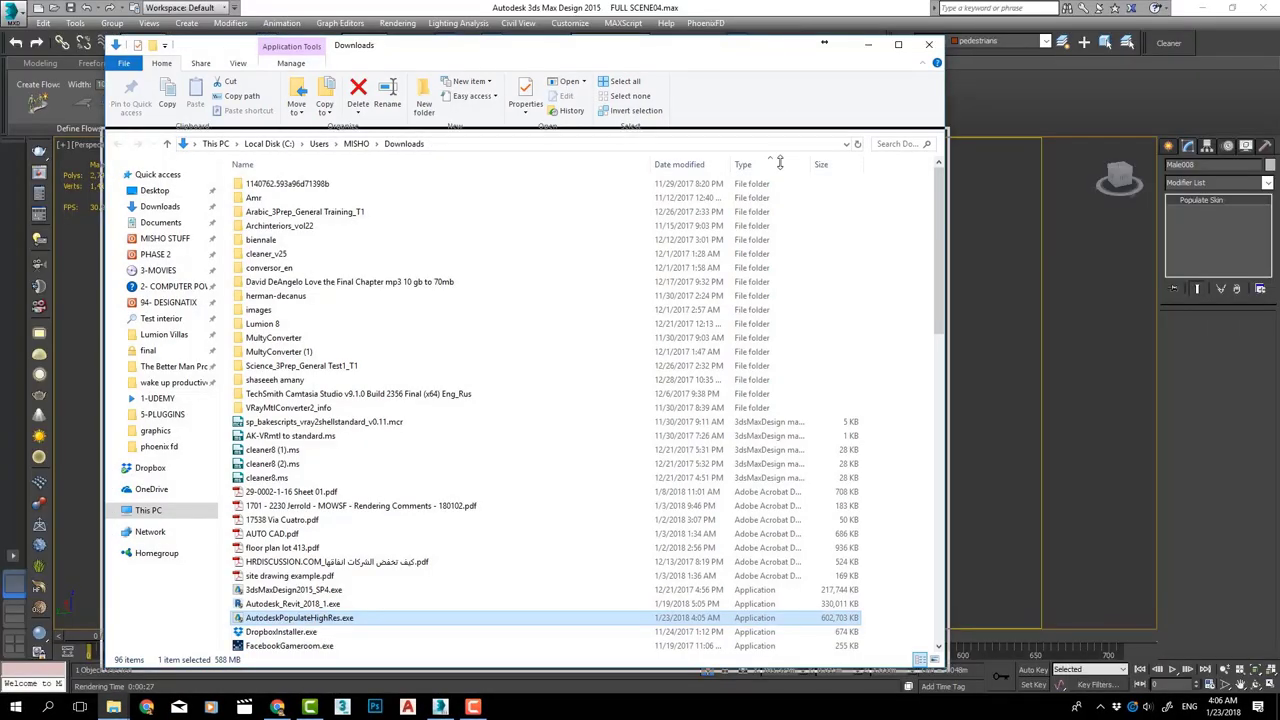
Accept the licence, install Evolver High Res for 3ds Max Design 2015, then close the installer
left_click_drag(779, 163, 769, 455)
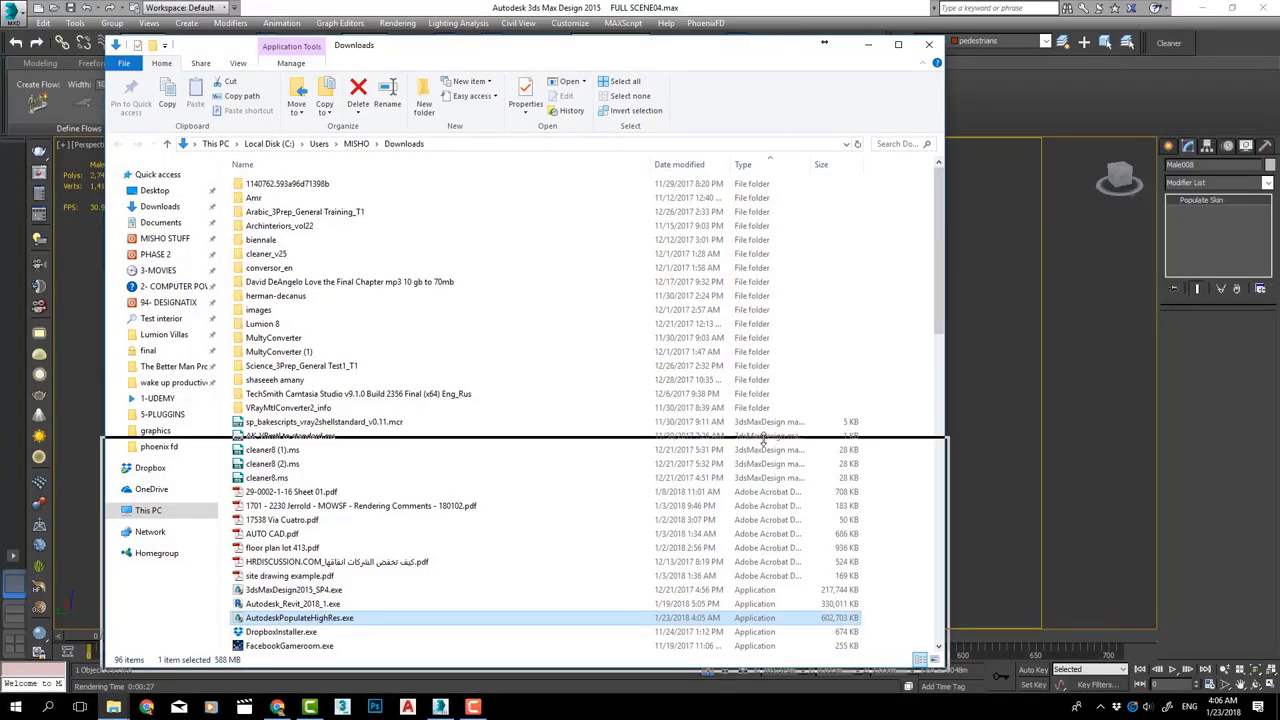
left_click(655, 326)
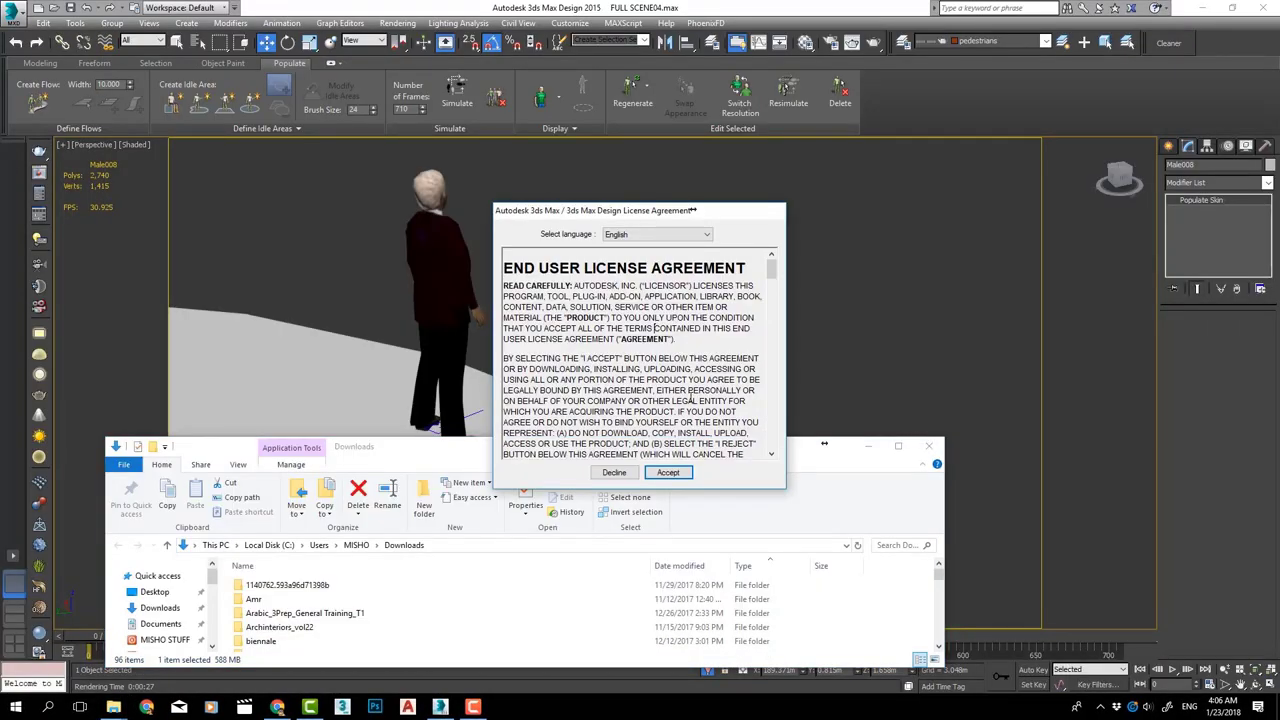
left_click(680, 471)
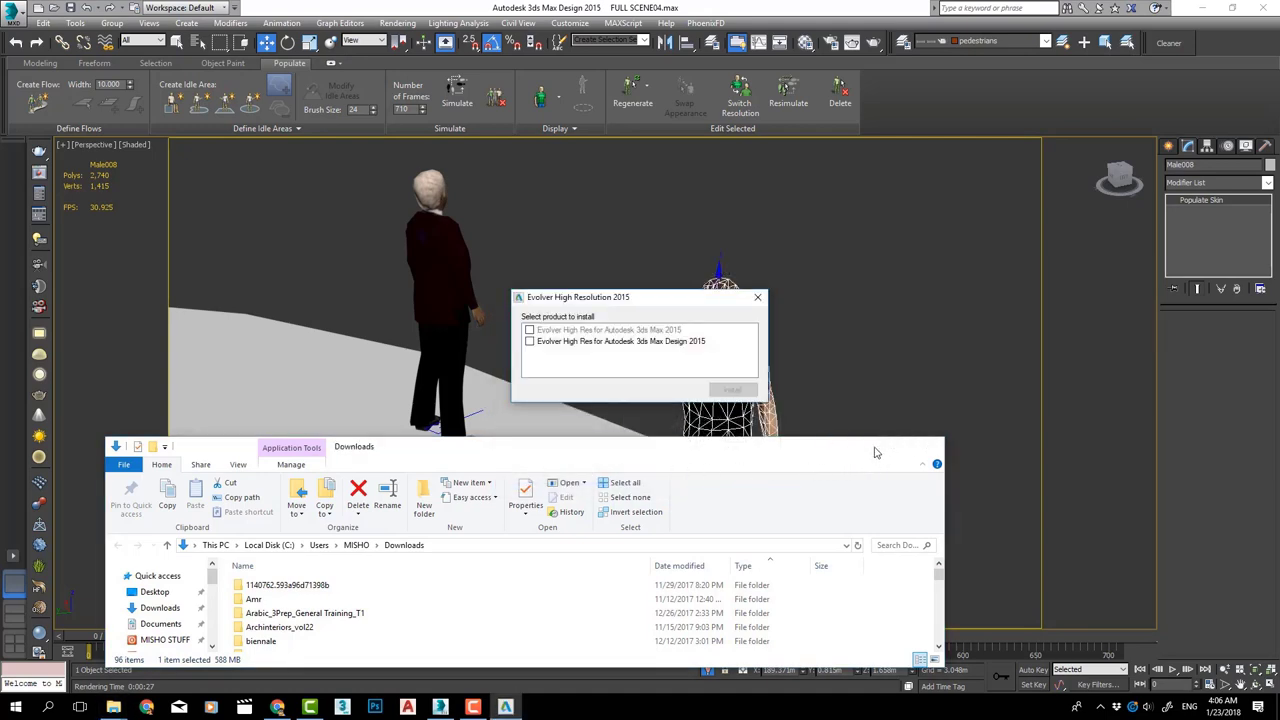
left_click(868, 446)
left_click(590, 346)
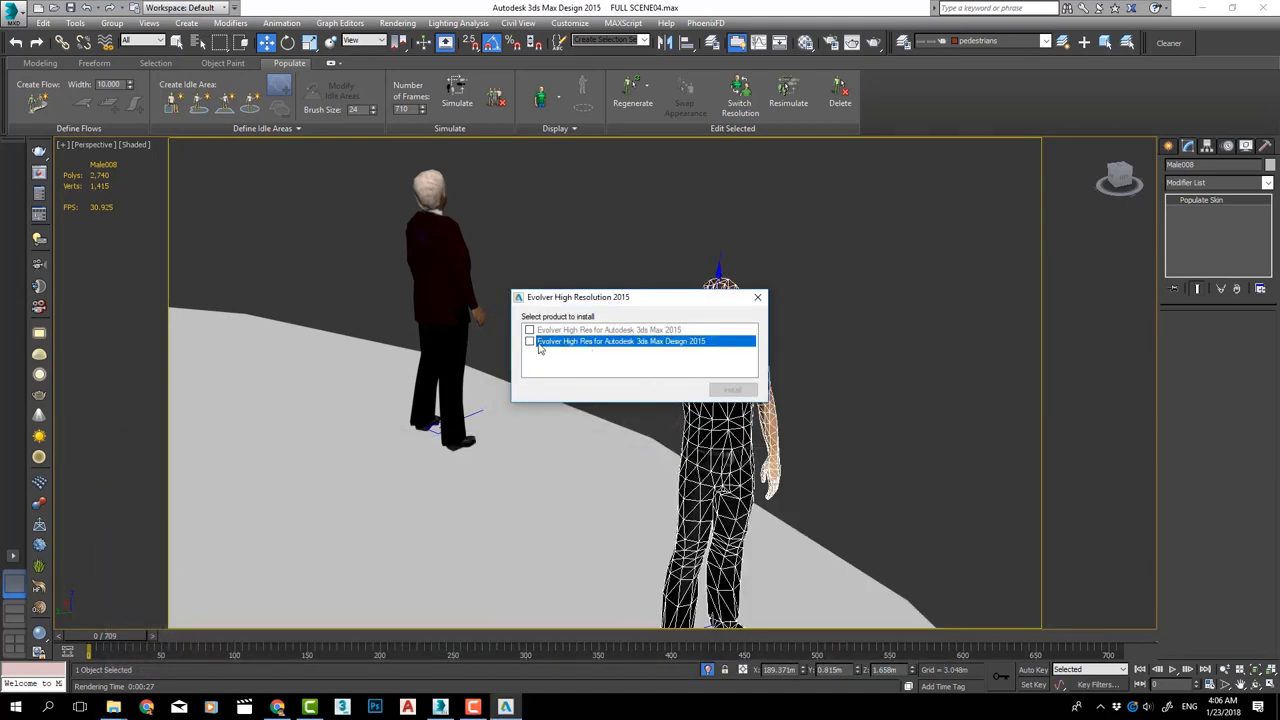
left_click(733, 389)
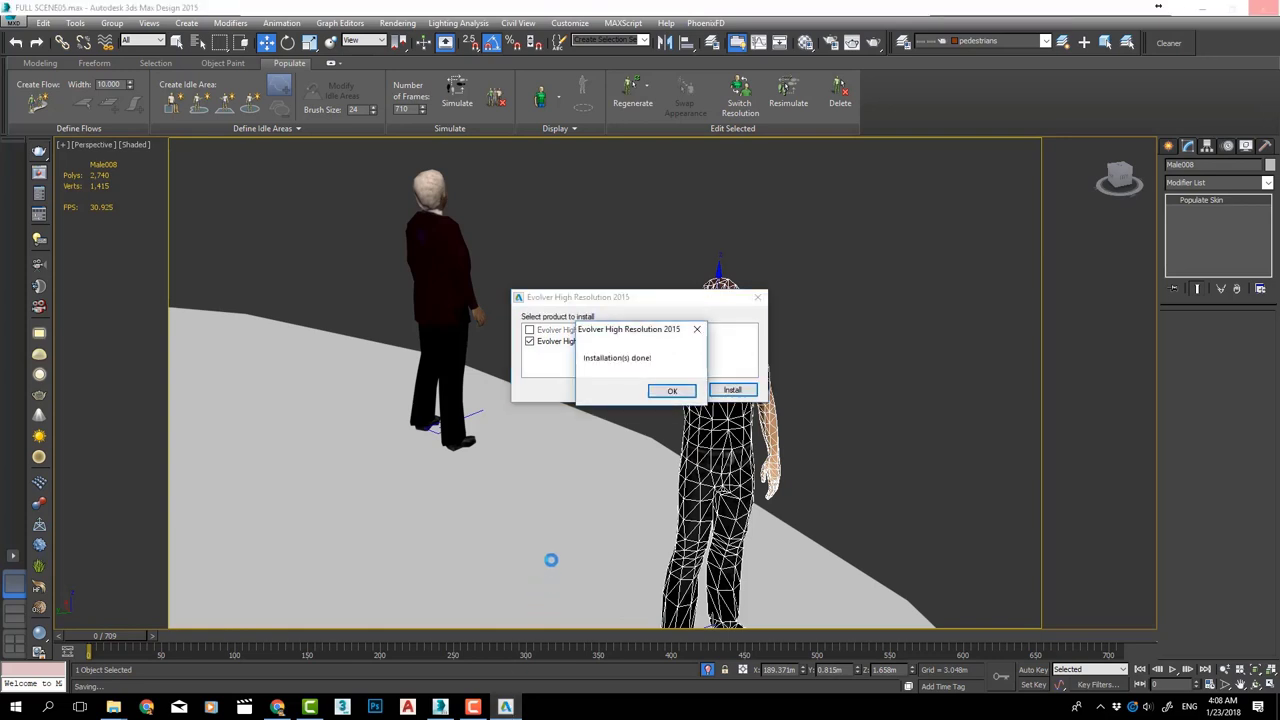
left_click(669, 392)
left_click(757, 297)
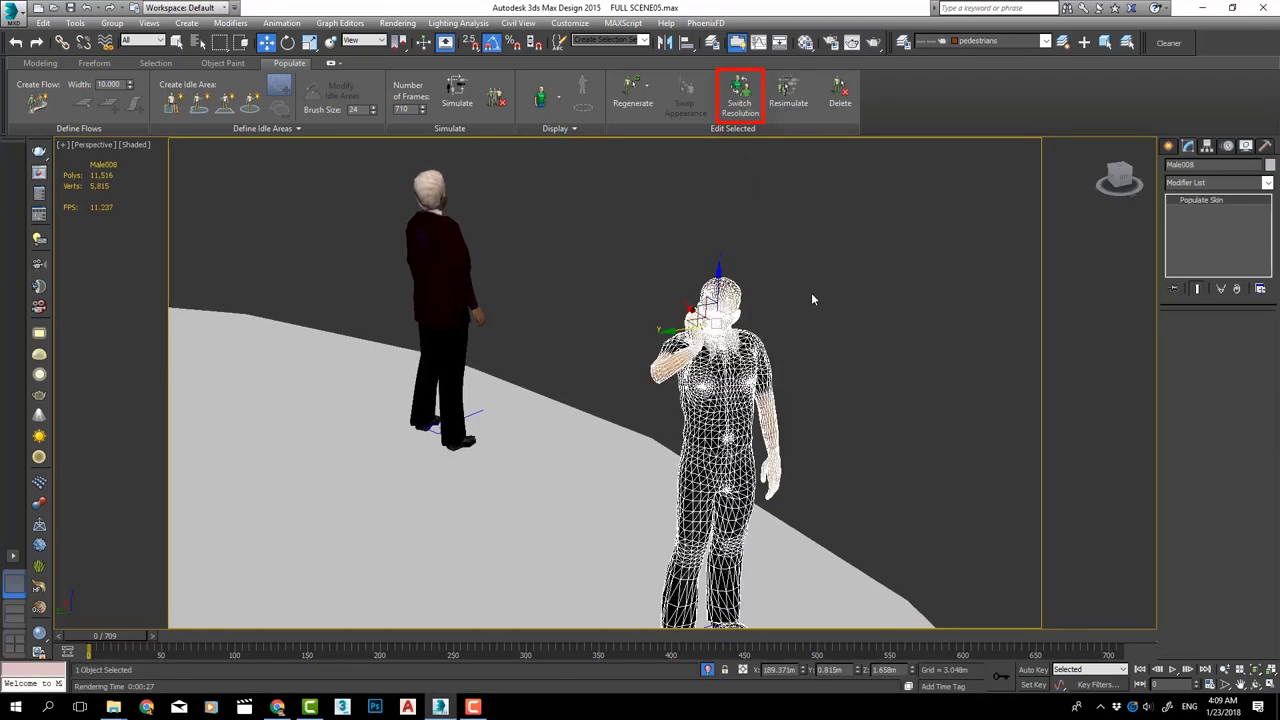
Orbit close to the phone-talking man, render him in V-Ray, then close the frame buffer
scroll(811, 292, "up", 3)
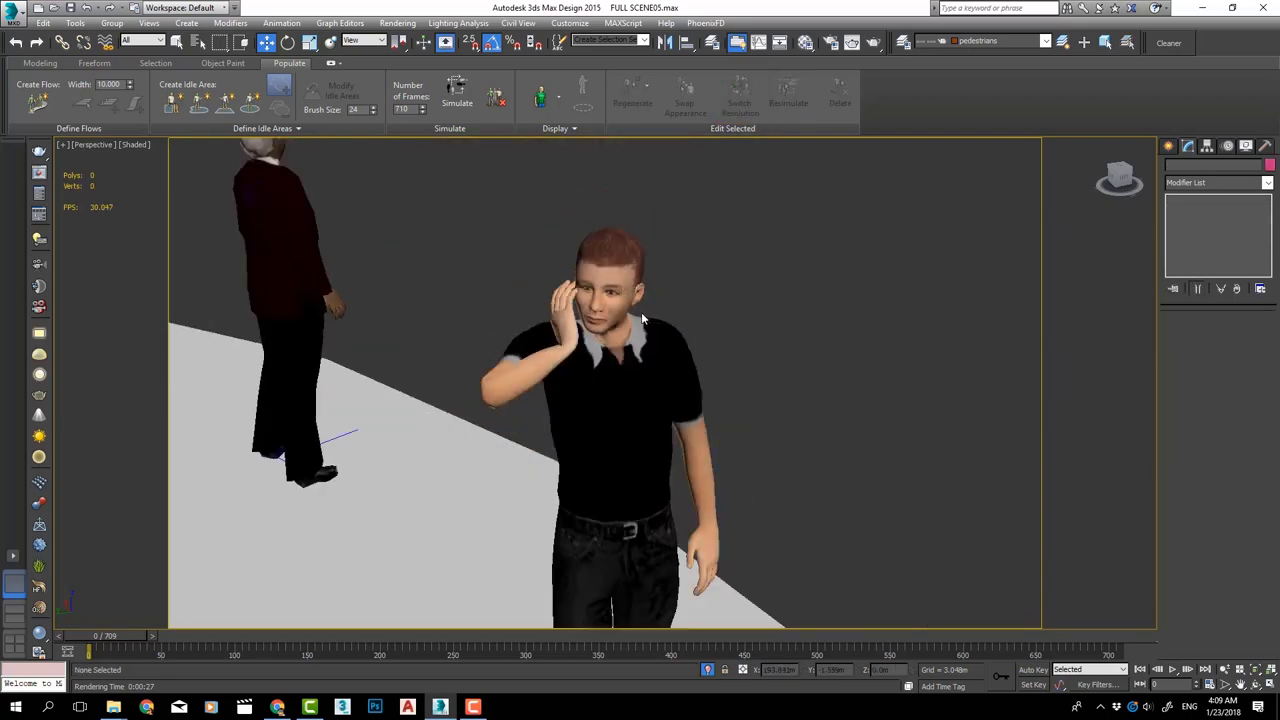
middle_click_drag(641, 312, 856, 347, "alt")
key("shift+q")
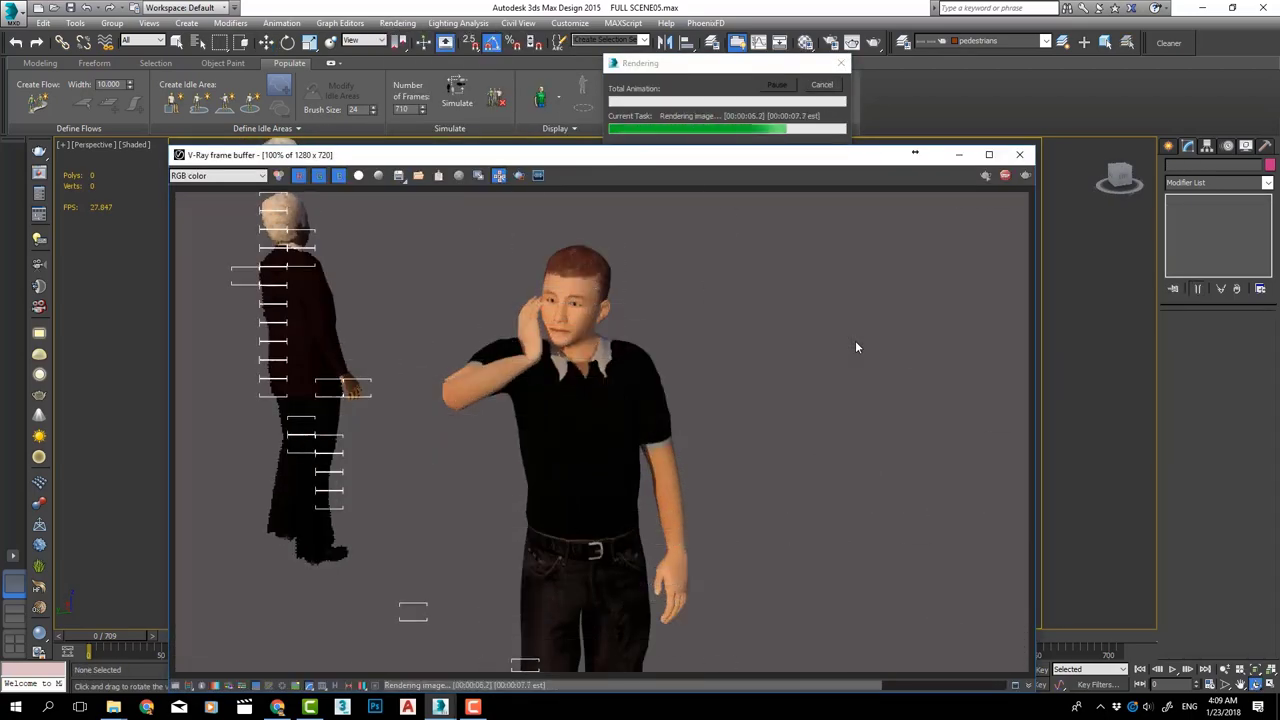
left_click(1019, 154)
Select the running woman in the black jacket and render her low-resolution model
middle_click_drag(514, 321, 476, 318, "alt")
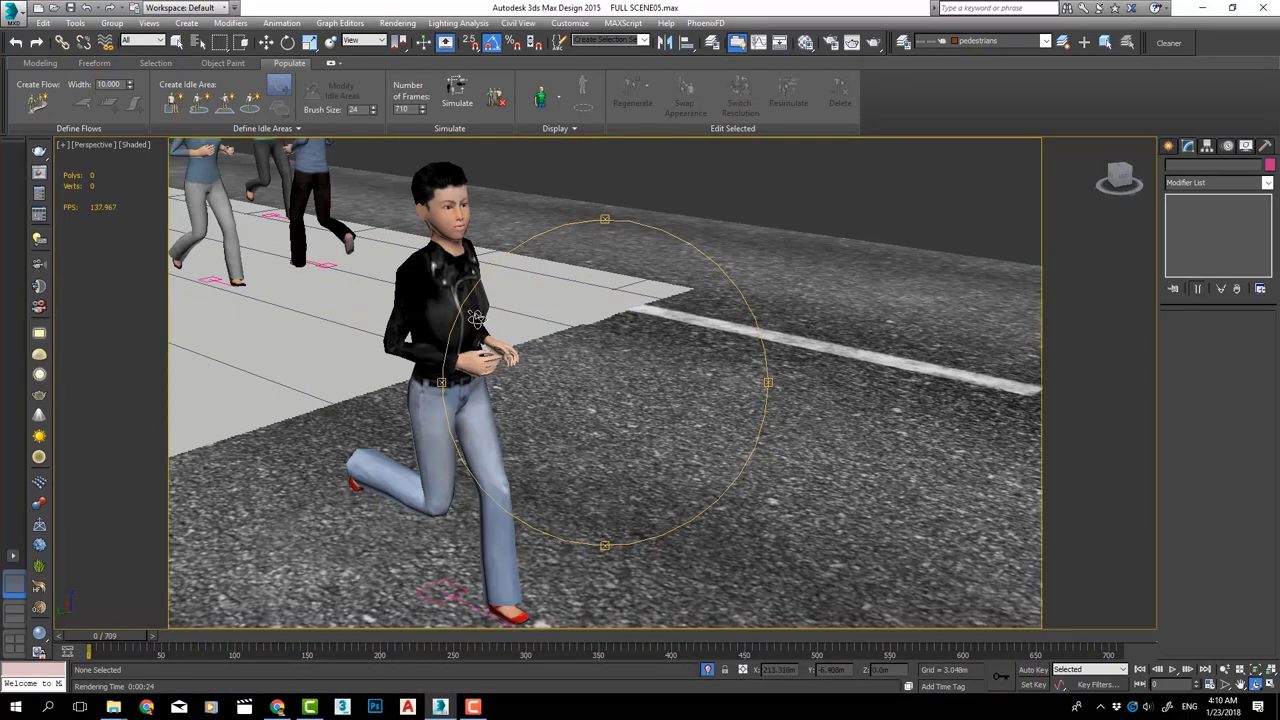
key("w")
left_click(455, 290)
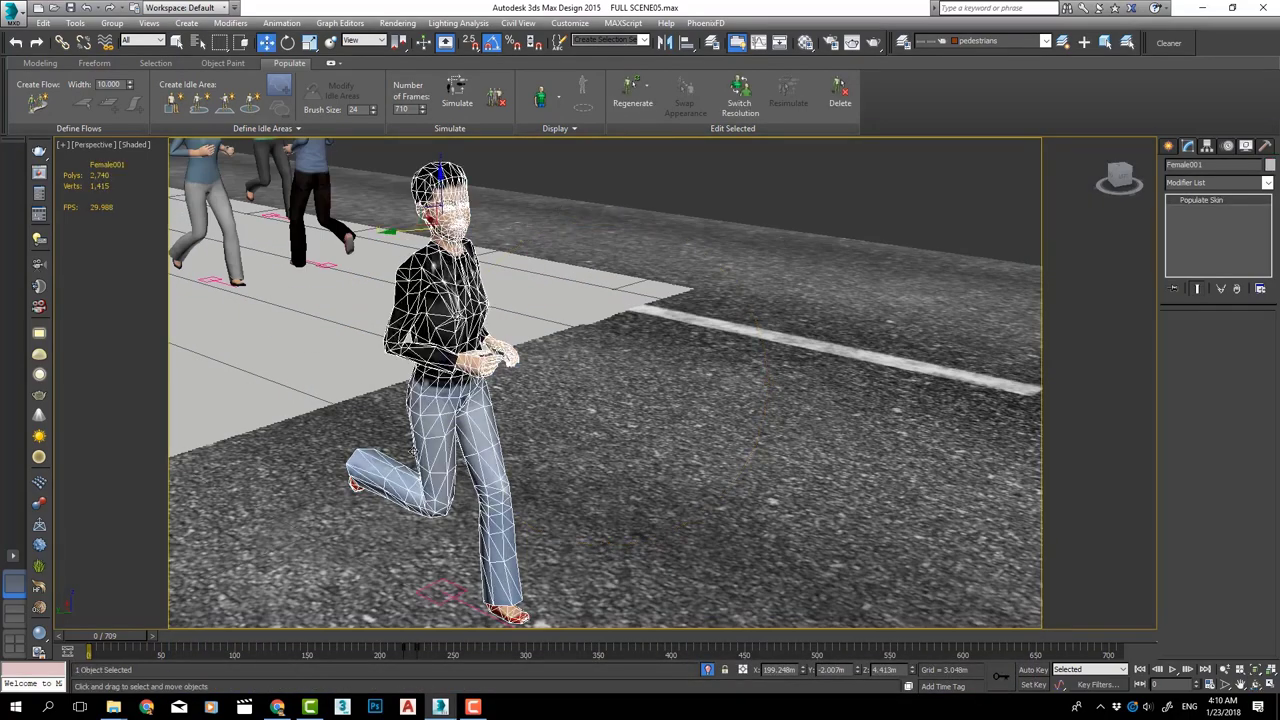
left_click(397, 23)
left_click(400, 35)
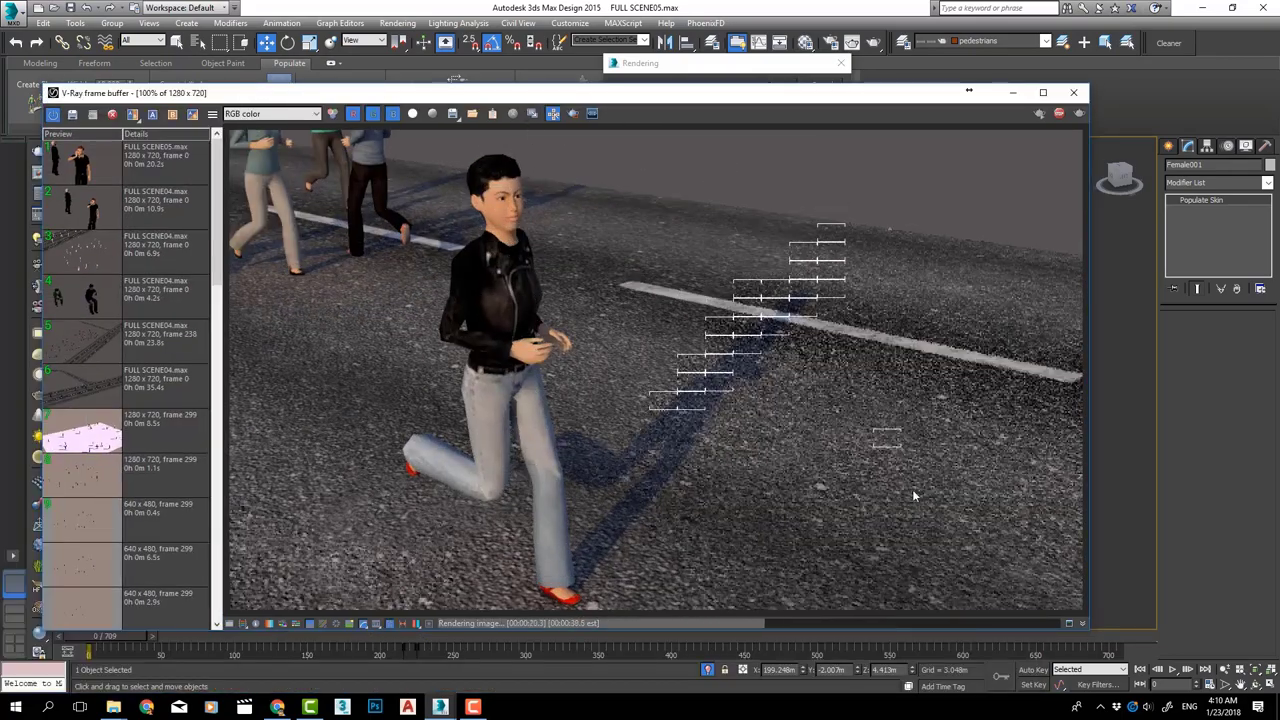
left_click_drag(677, 92, 605, 383)
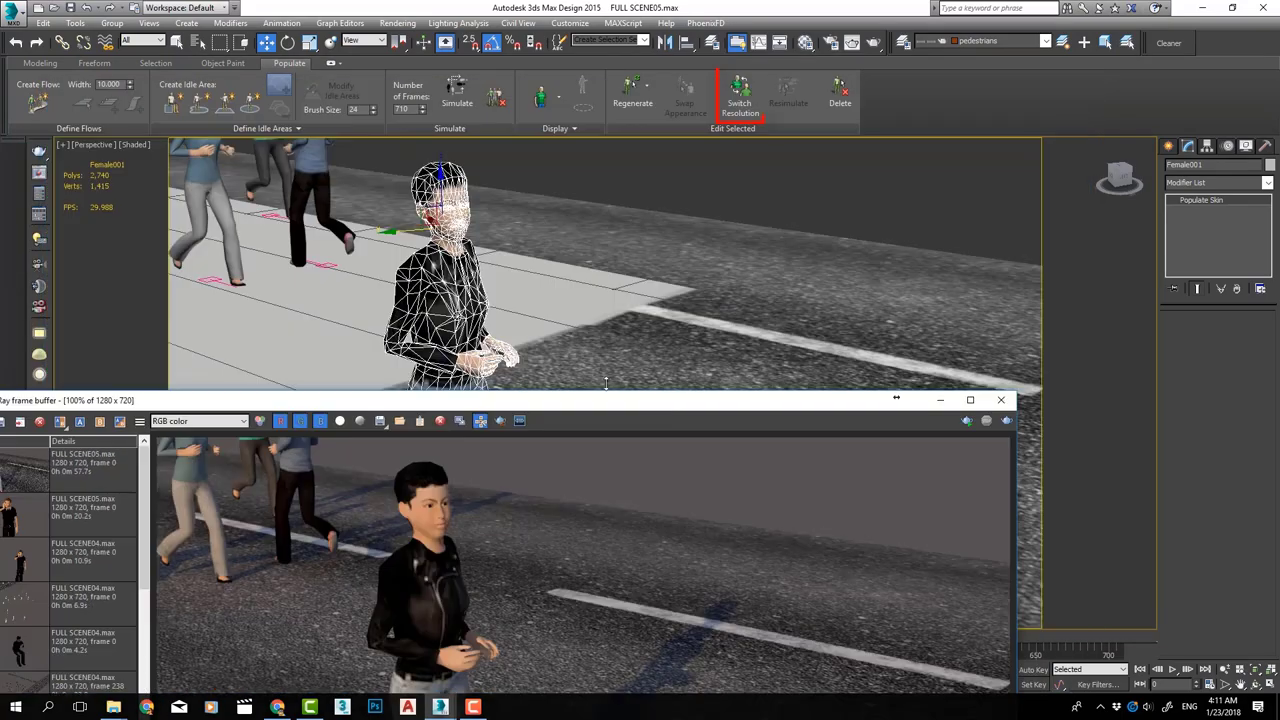
Switch the woman to high resolution with Switch Resolution and render again
left_click(733, 100)
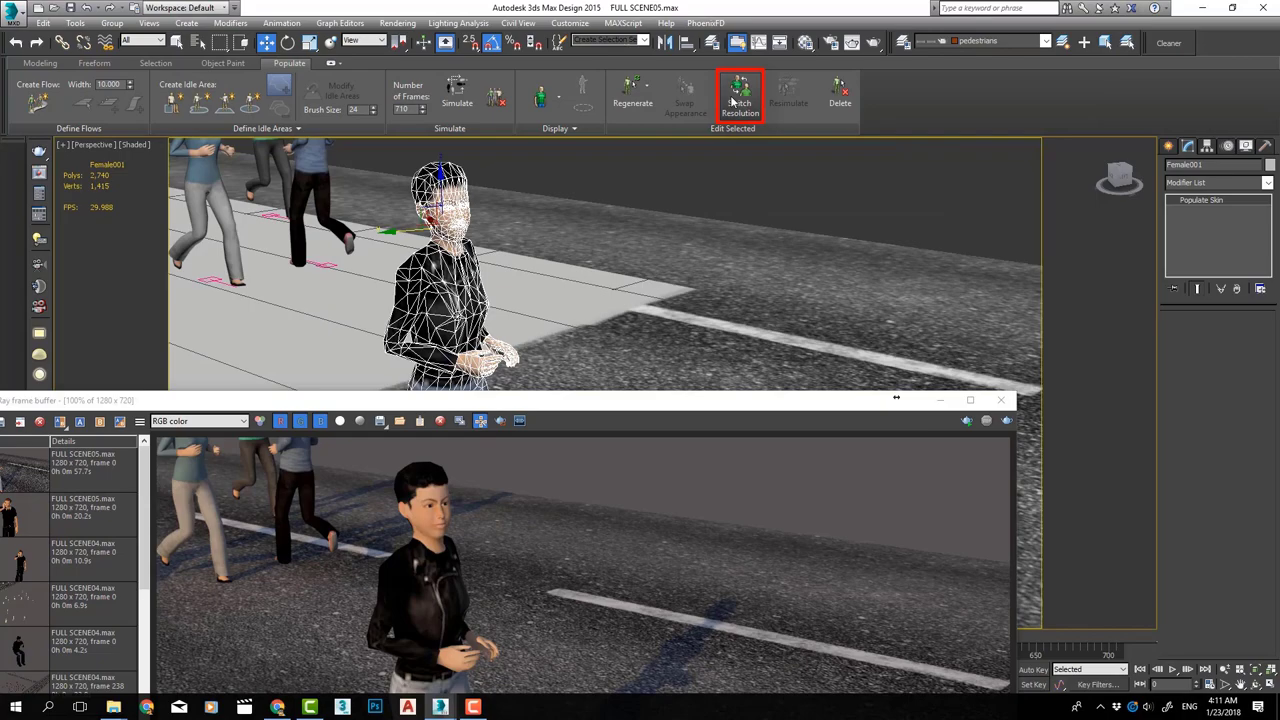
left_click(733, 100)
key("shift+q")
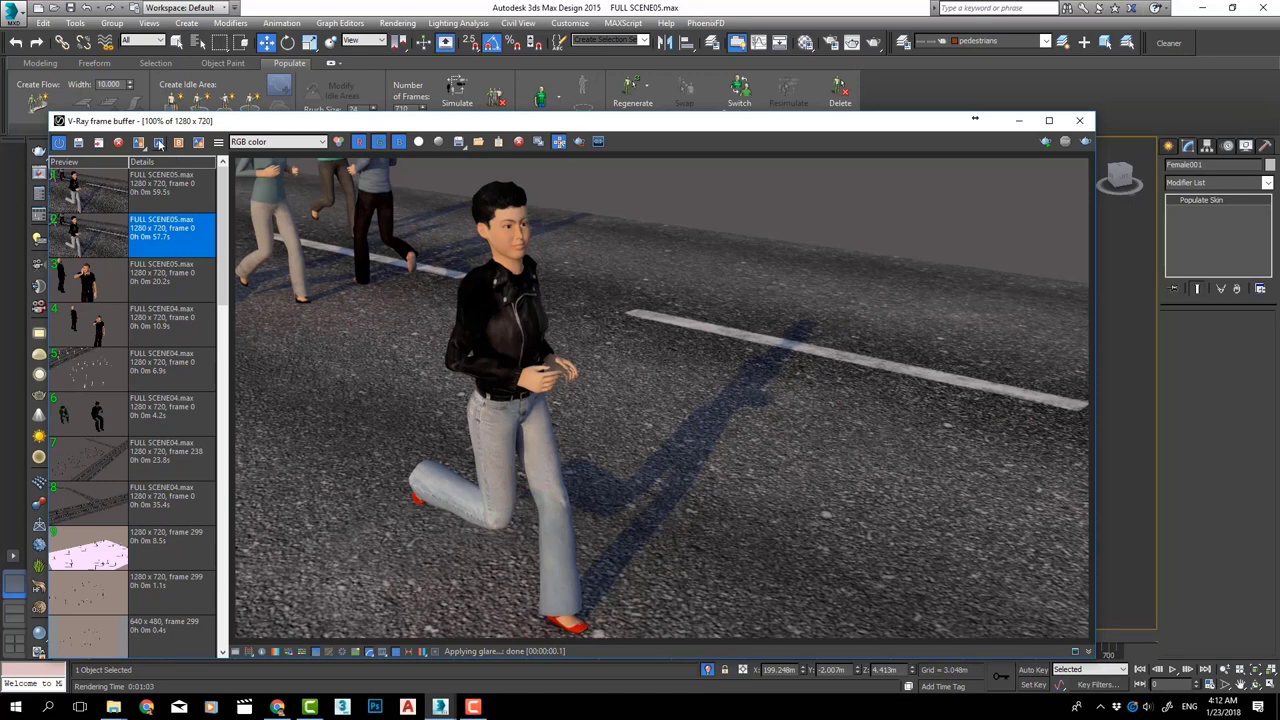
Set the newest and earlier renders as A and B for a split comparison
left_click(160, 144)
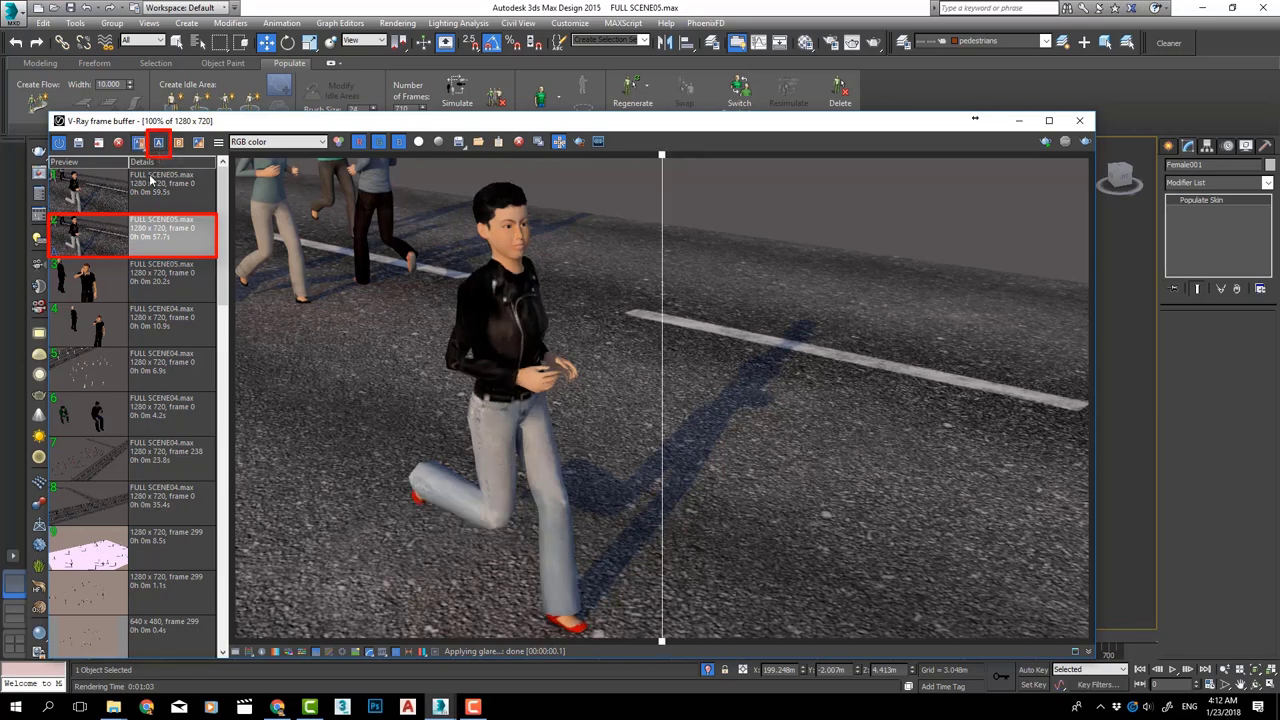
left_click(152, 176)
left_click(178, 142)
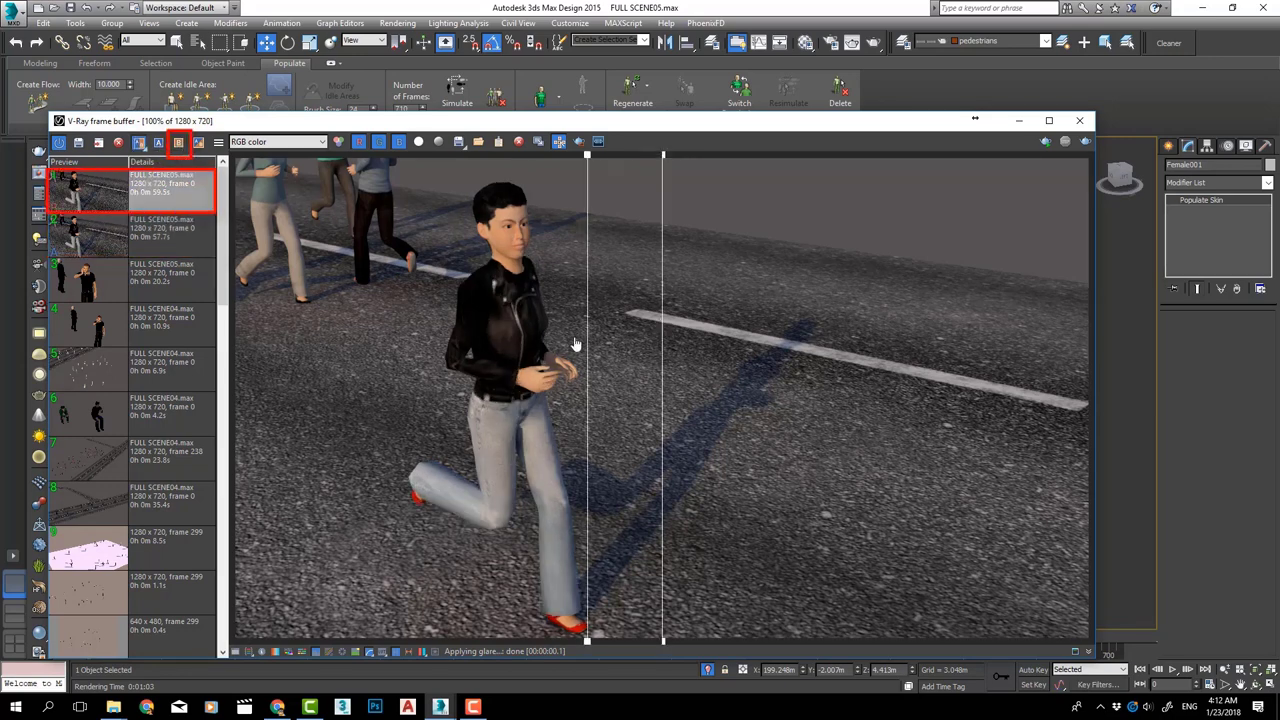
Sweep the compare divider across her jacket and legs, then close the frame buffer
mouse_move(650, 322)
left_mouse_down()
mouse_move(555, 370)
mouse_move(606, 360)
mouse_move(434, 360)
mouse_move(563, 360)
left_mouse_up()
scroll(555, 370, "up", 2)
middle_click_drag(485, 454, 447, 350)
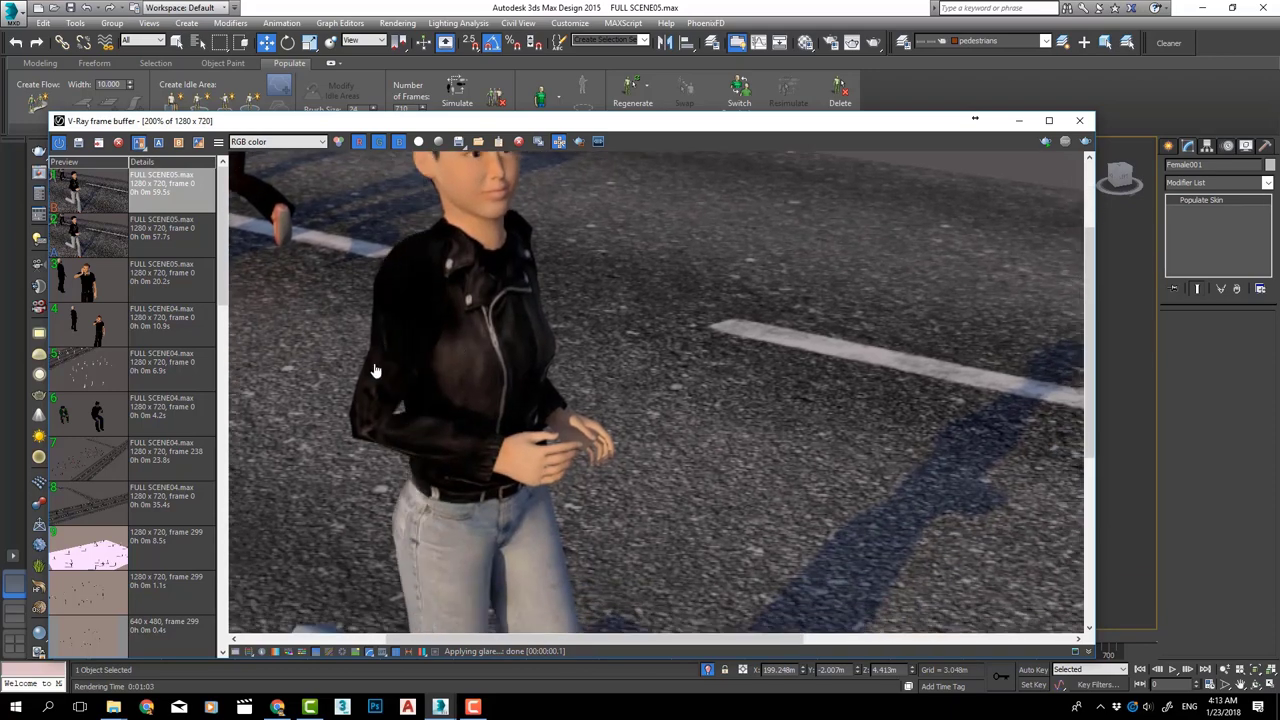
left_click_drag(447, 350, 529, 363)
scroll(459, 275, "down", 2)
scroll(459, 275, "up", 2)
left_click_drag(459, 275, 414, 400)
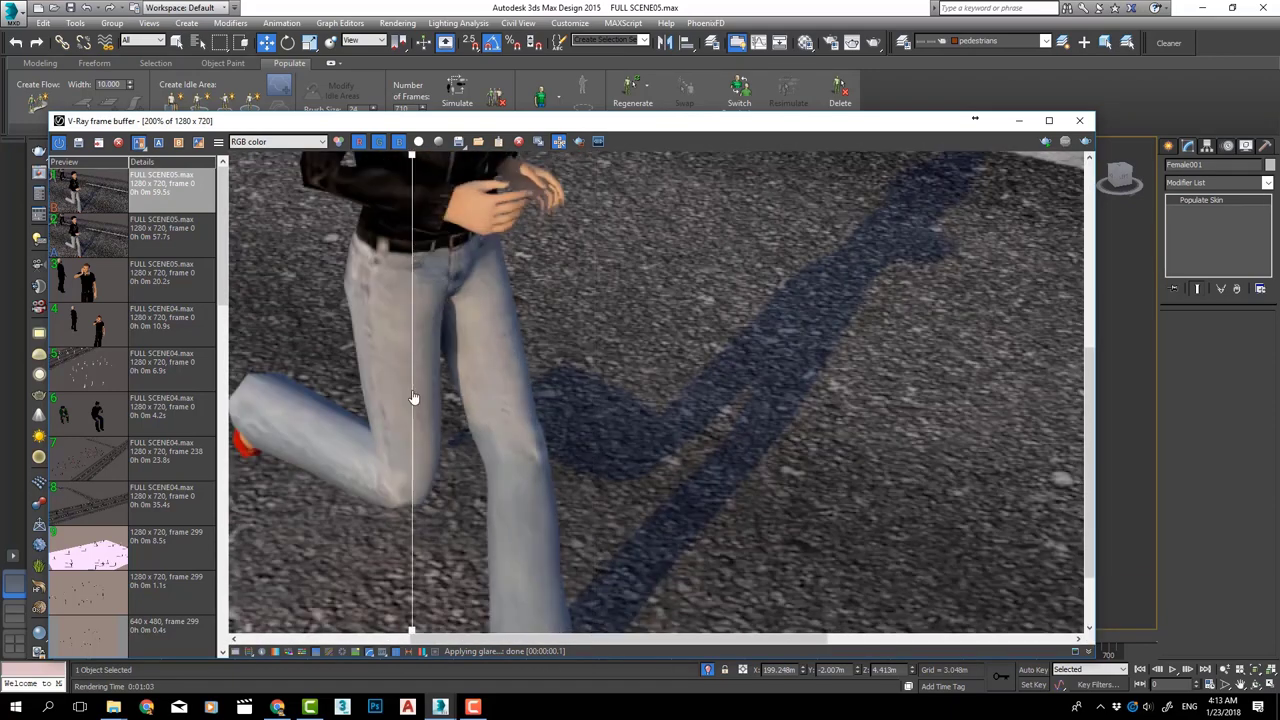
left_click(1079, 120)
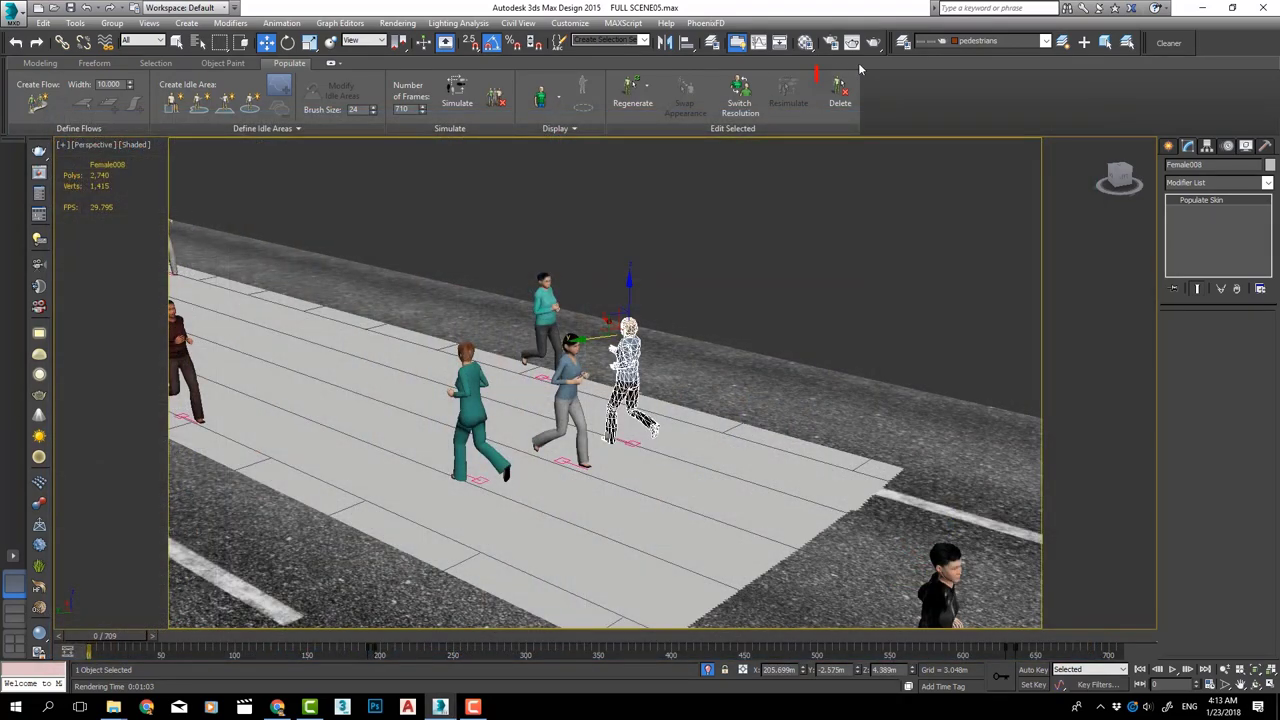
Delete the selected pedestrian and the teal-shirted one with Populate Delete, then select Flow001
left_click(846, 102)
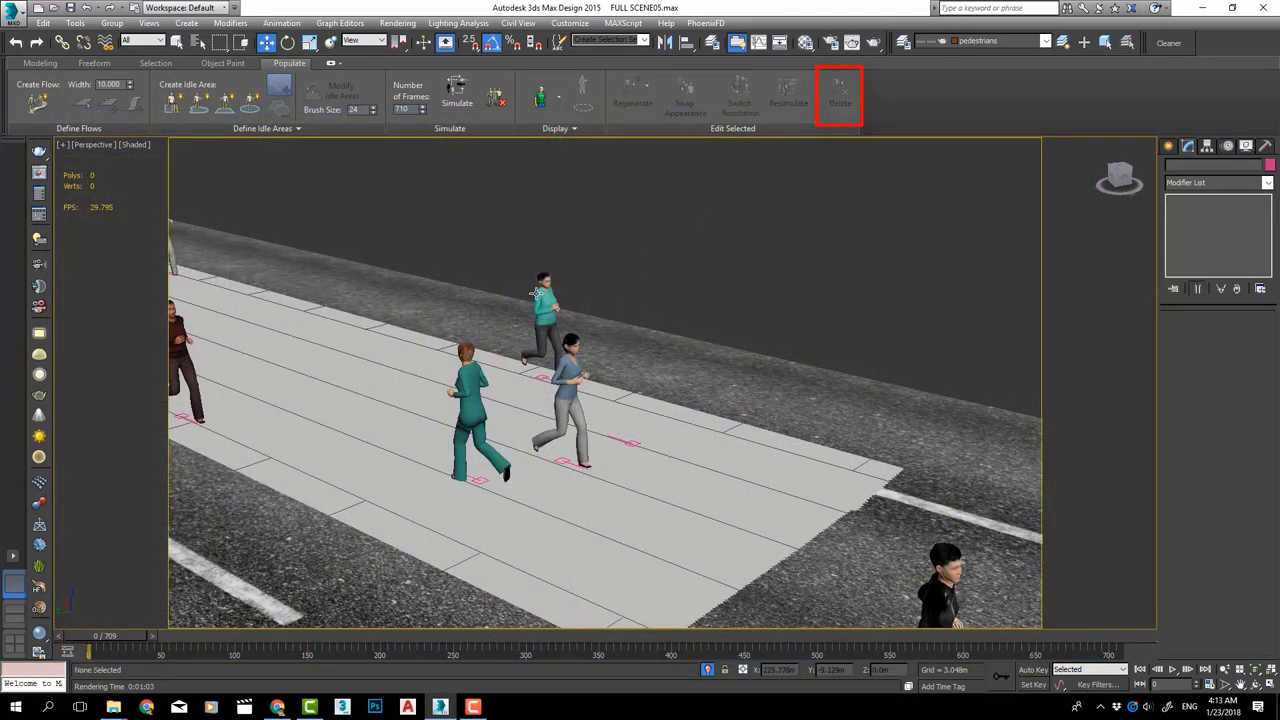
left_click(538, 295)
left_click(840, 98)
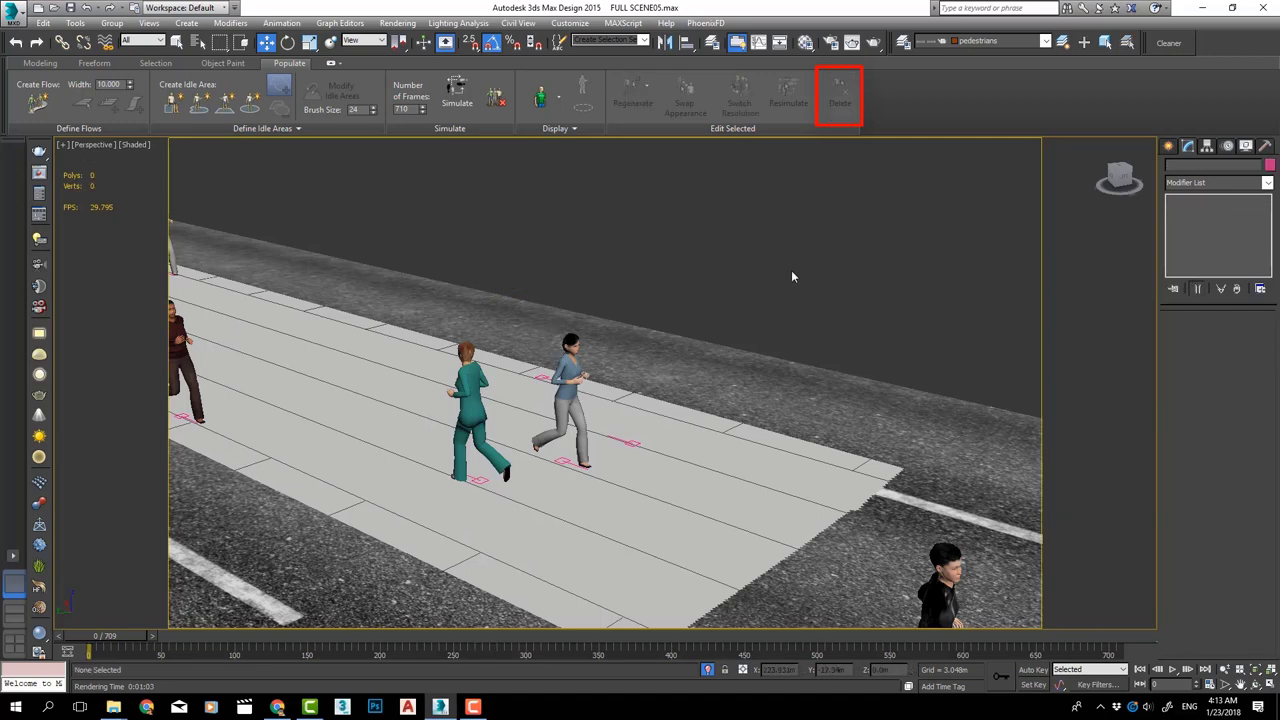
middle_click_drag(790, 329, 803, 323)
scroll(803, 322, "down", 5)
left_click(539, 365)
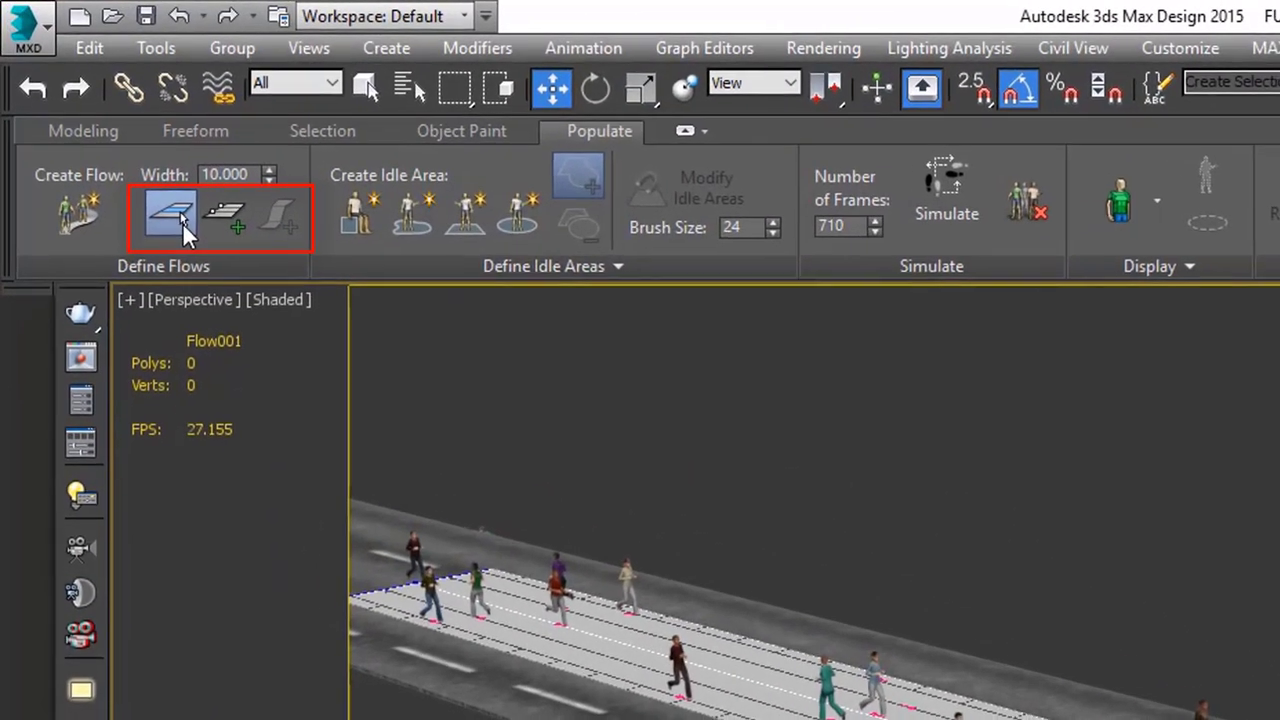
Edit Flow001 at Flow Points level, drag a point to reshape the walkway, and simulate
left_click(183, 223)
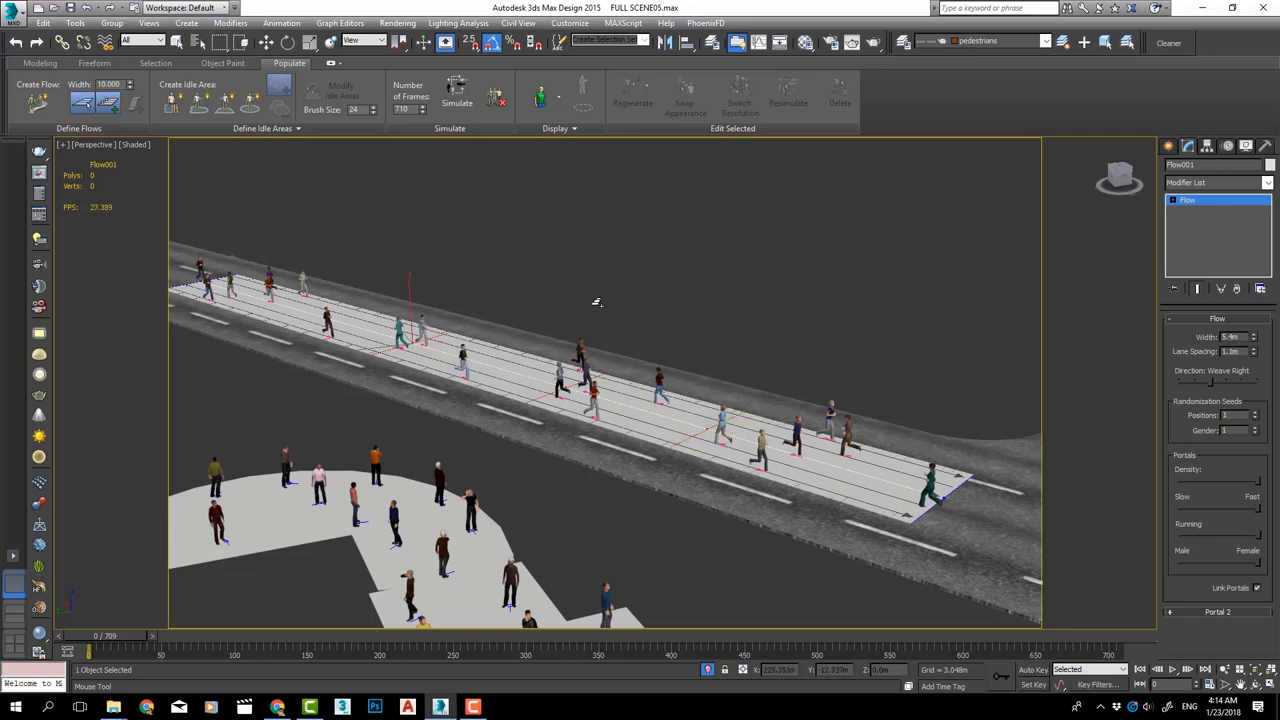
left_click(1173, 200)
left_click(1195, 212)
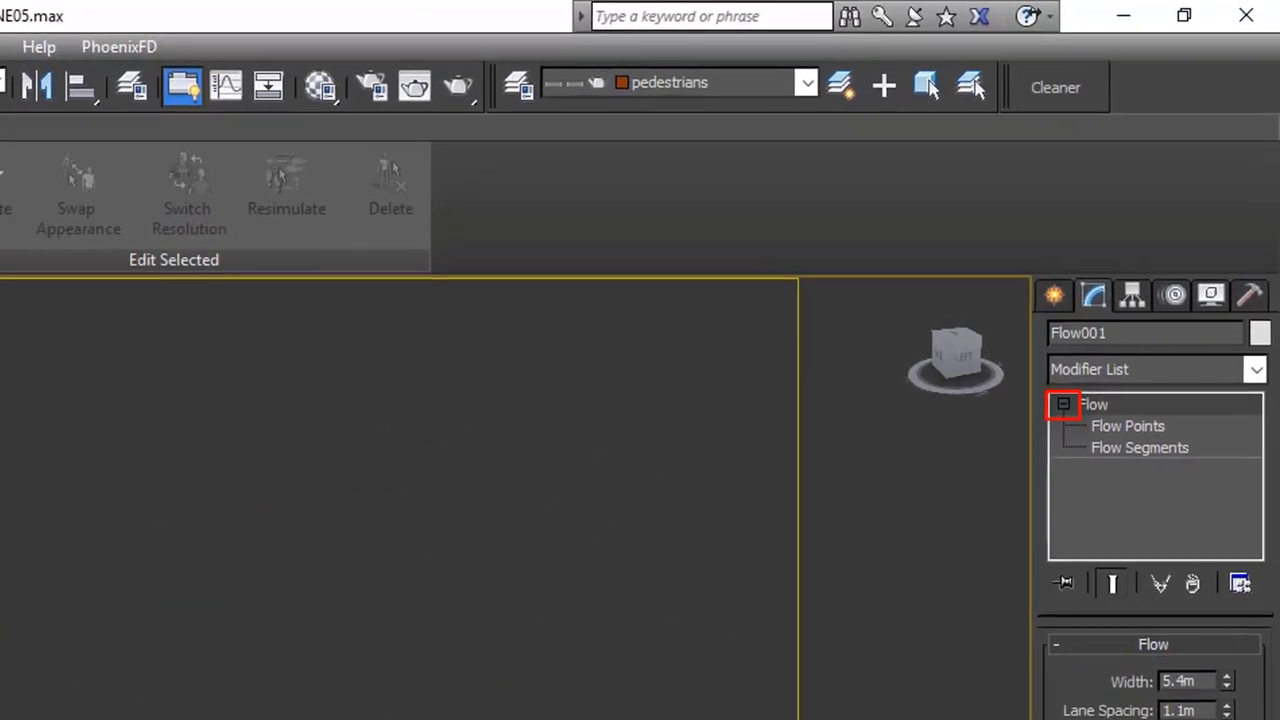
left_click(1183, 270)
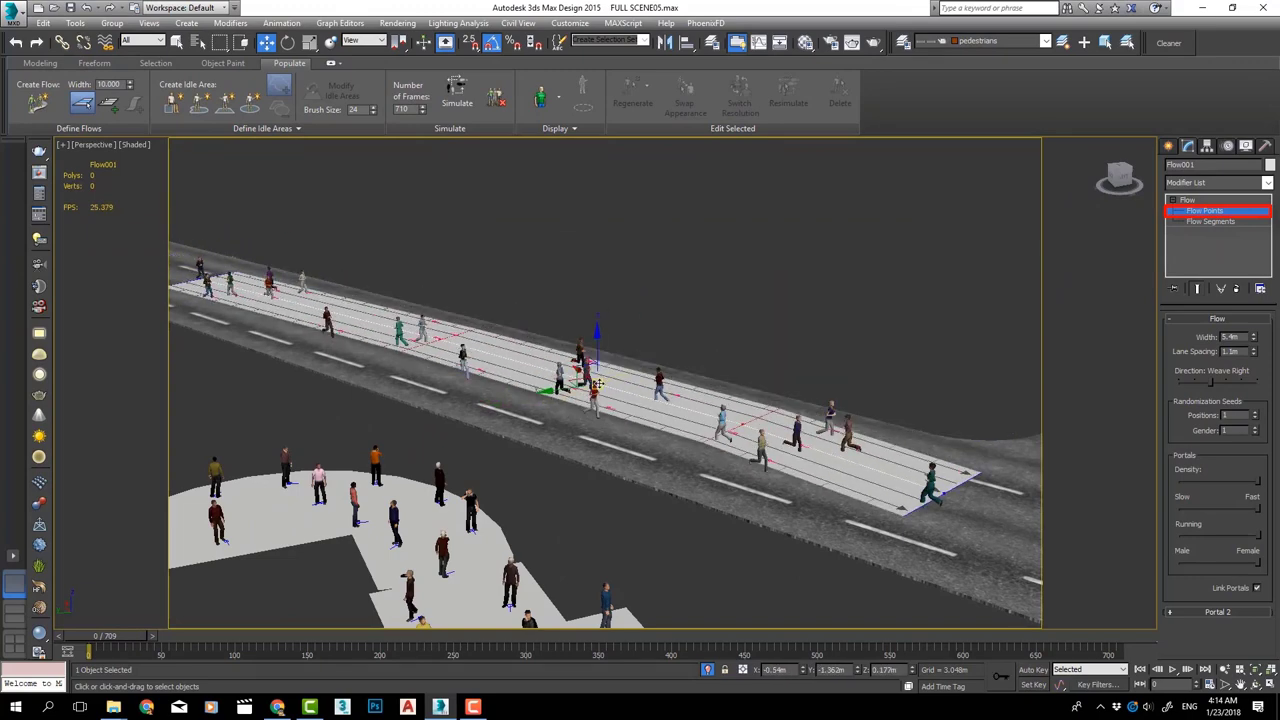
left_click_drag(623, 369, 418, 447)
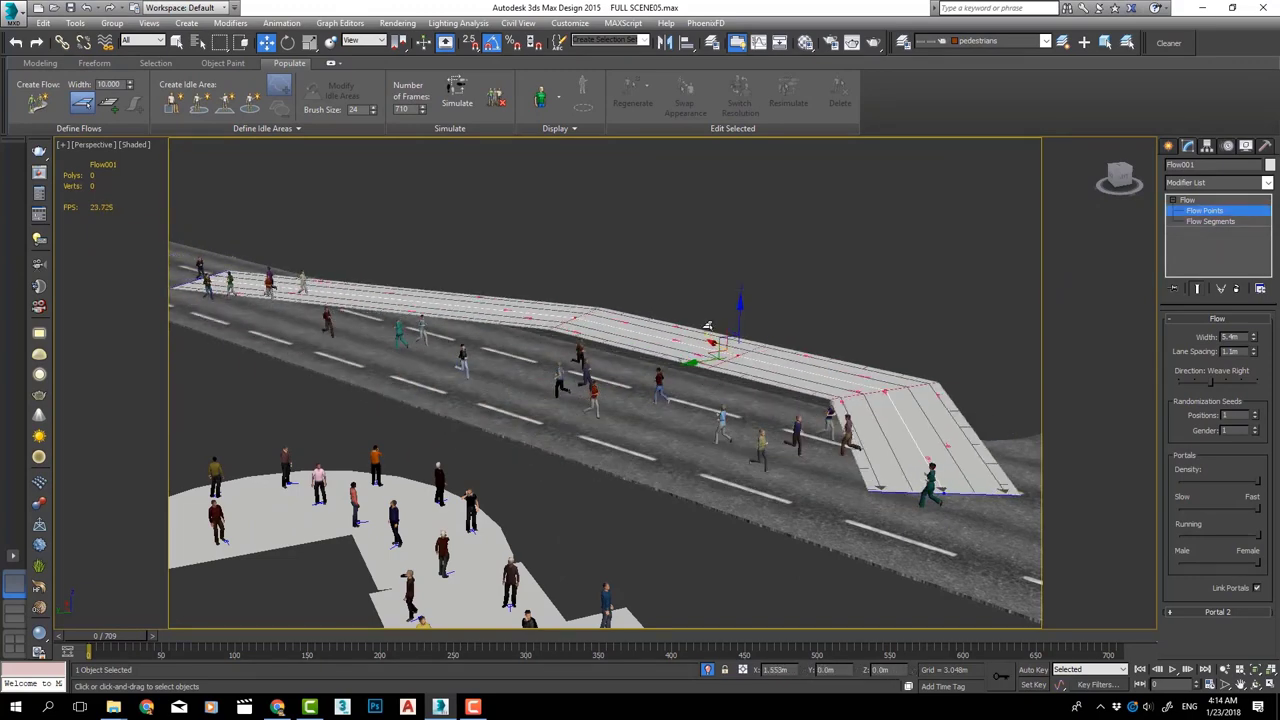
left_click(458, 103)
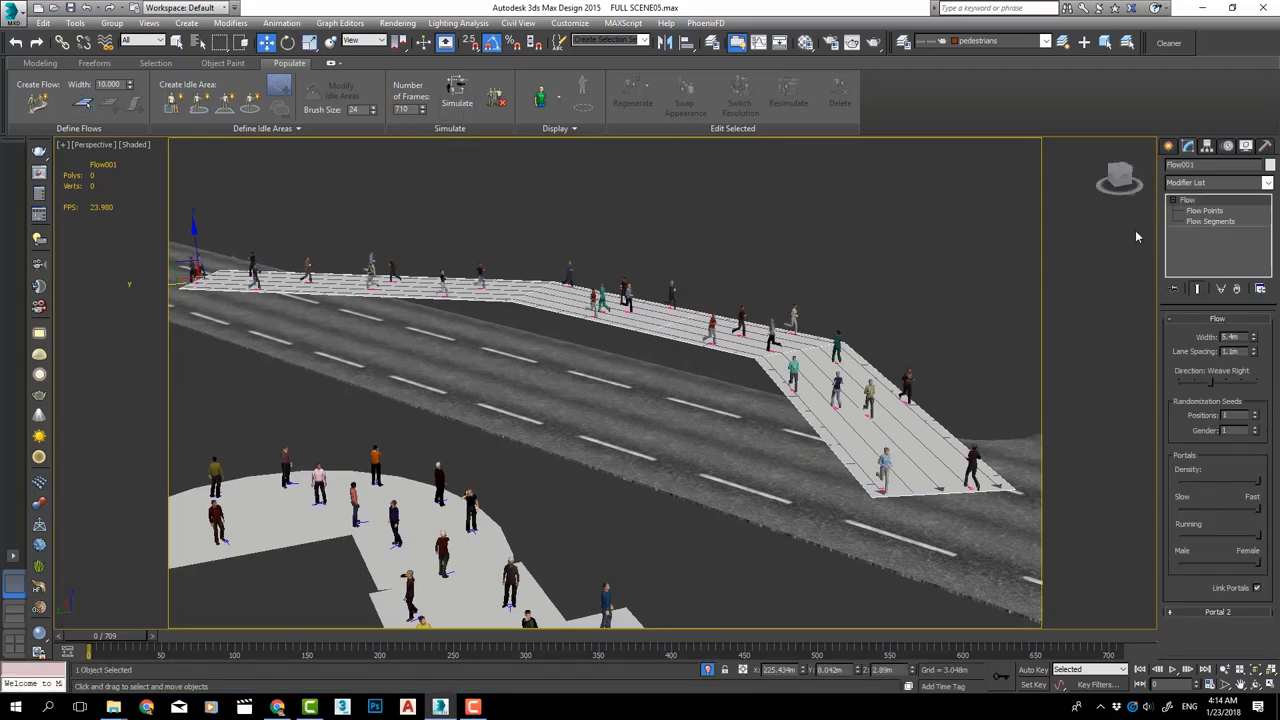
Raise the walkway's flow point above the road and re-simulate the pedestrians
left_click(1175, 212)
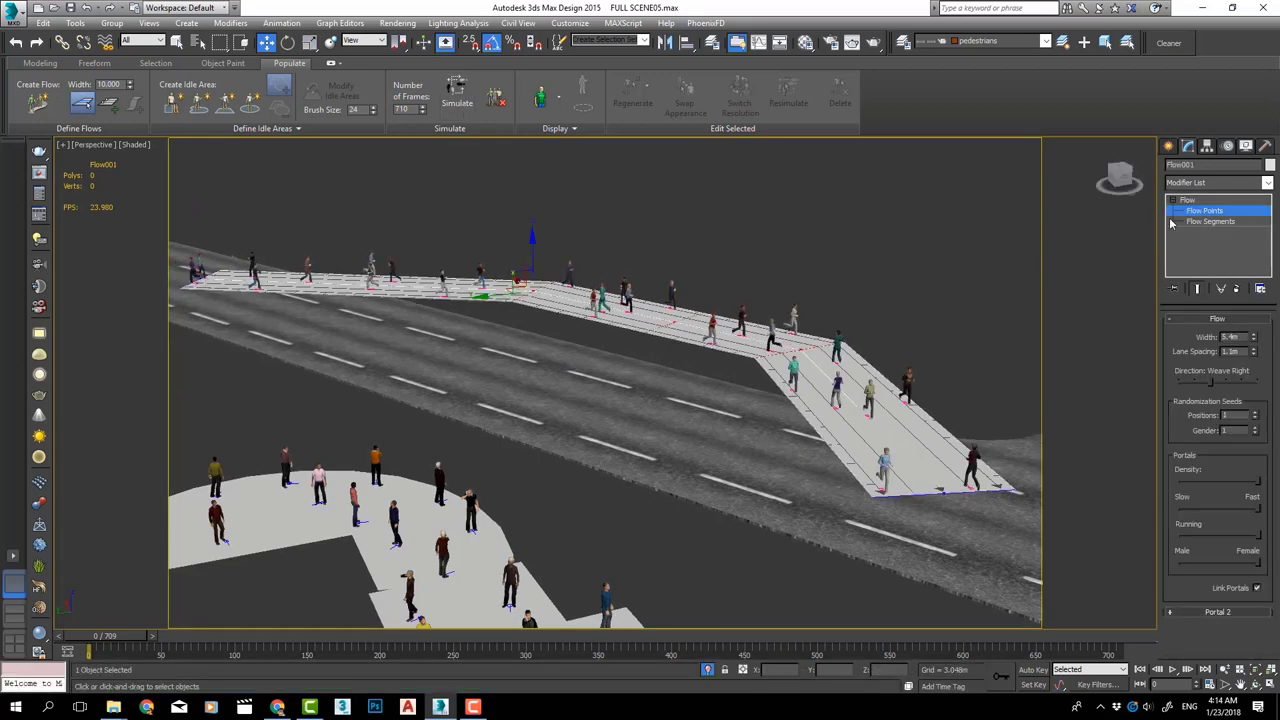
left_click_drag(533, 245, 532, 188)
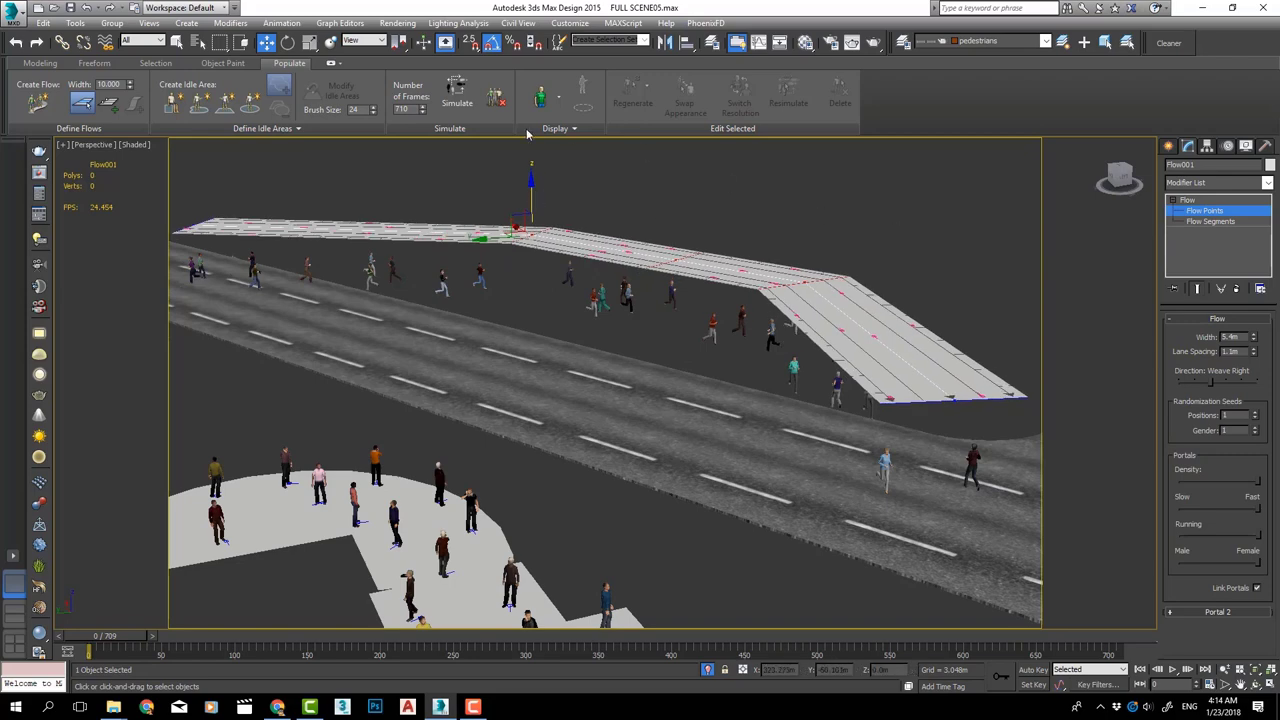
left_click(460, 102)
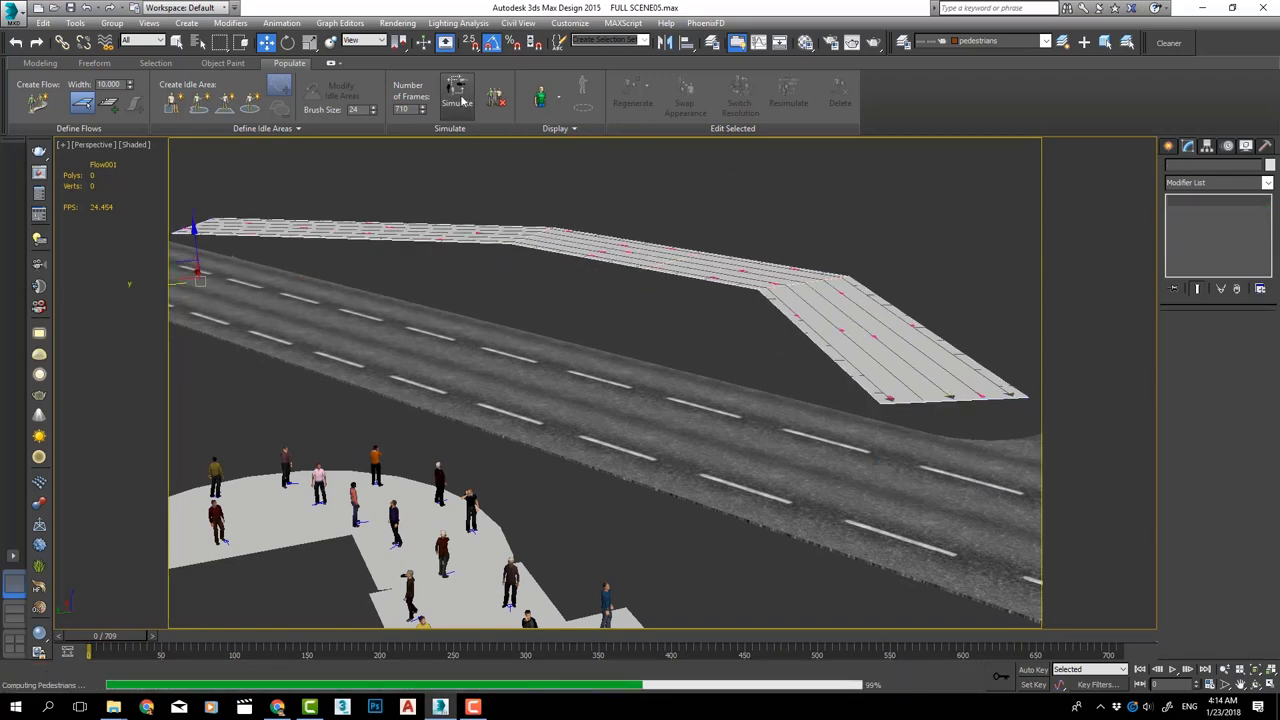
Orbit around the raised walkway to inspect its bends, then enter Flow Segments level
left_click_drag(1125, 180, 780, 265)
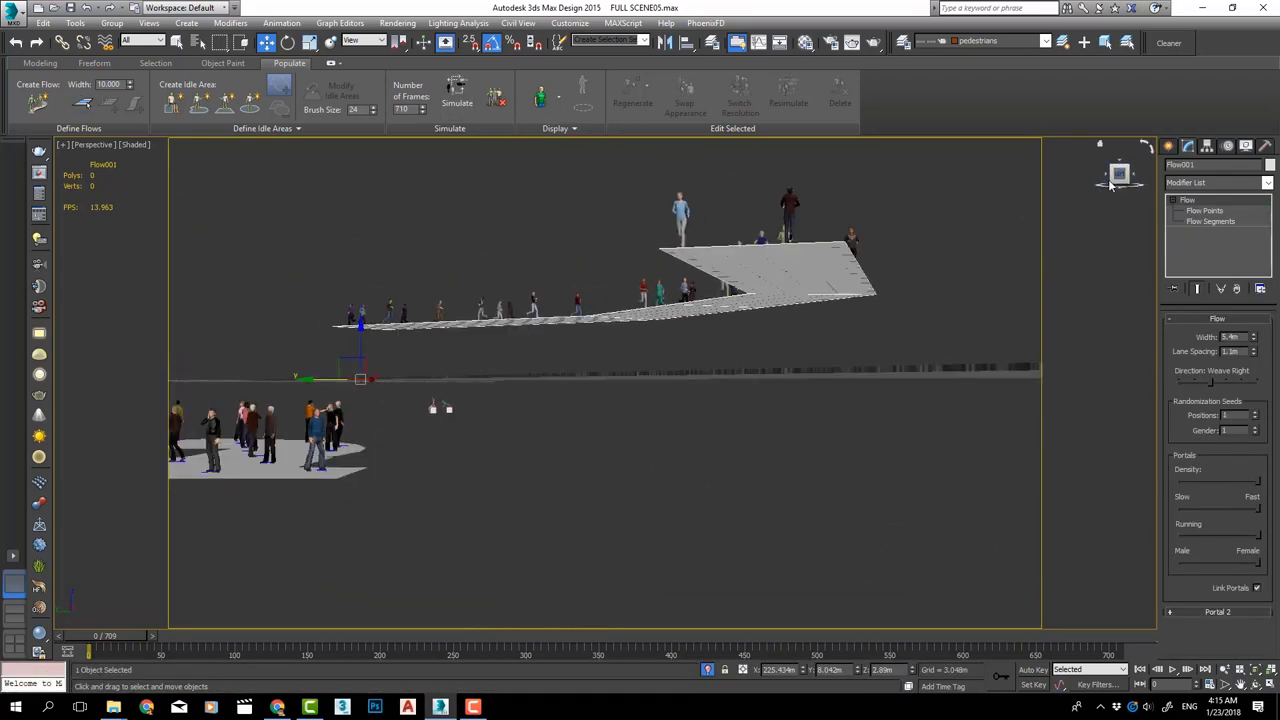
left_click(1258, 684)
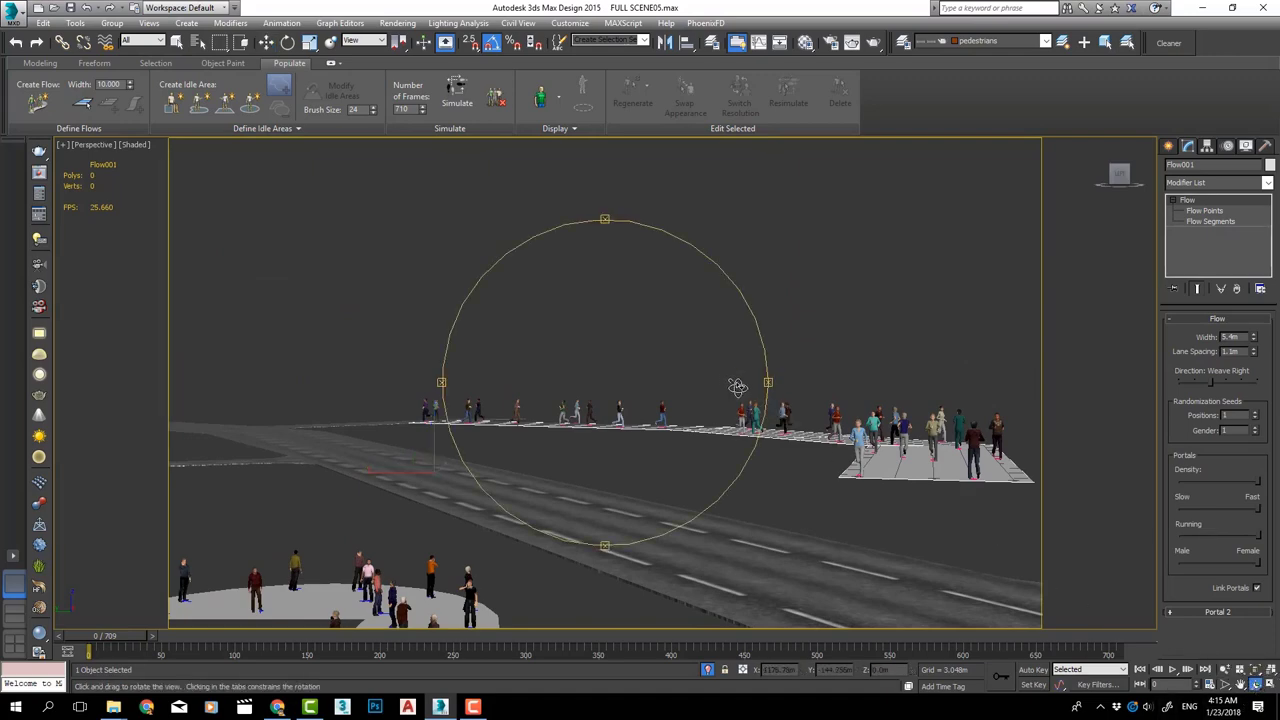
mouse_move(707, 388)
left_mouse_down()
mouse_move(601, 406)
mouse_move(696, 408)
left_mouse_up()
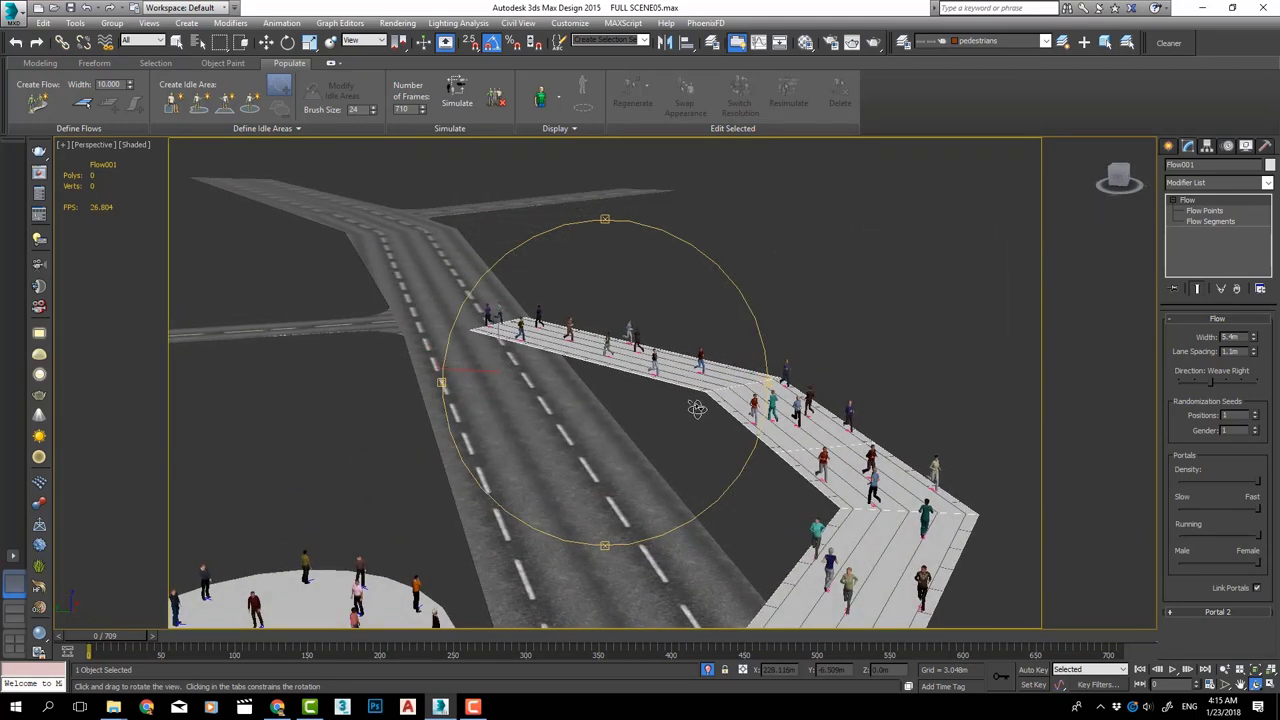
left_click_drag(585, 393, 609, 402)
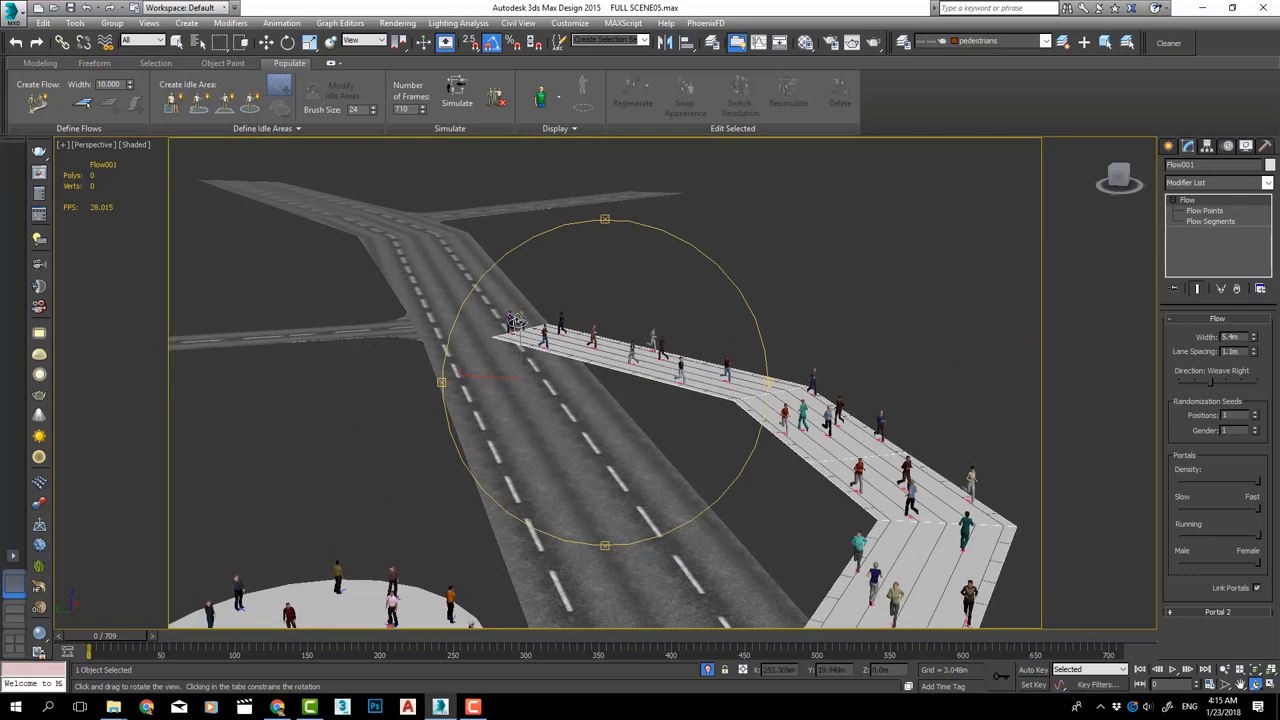
right_click(522, 321)
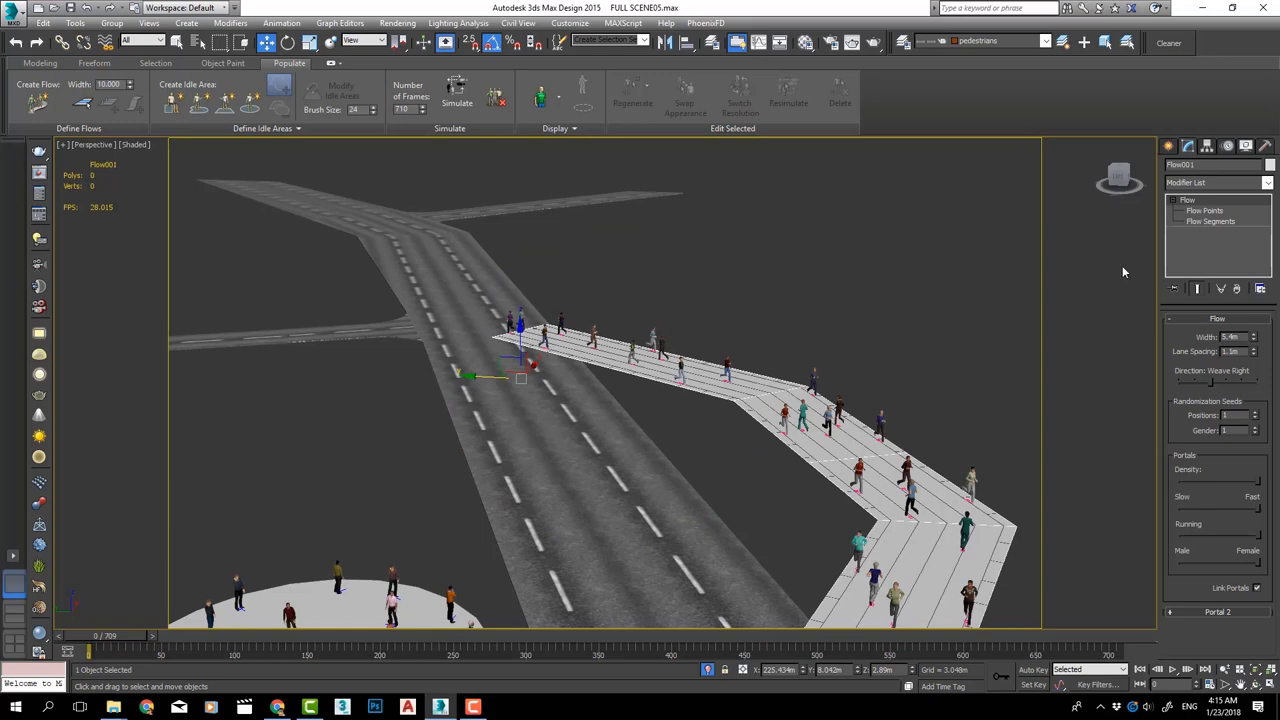
left_click(1206, 222)
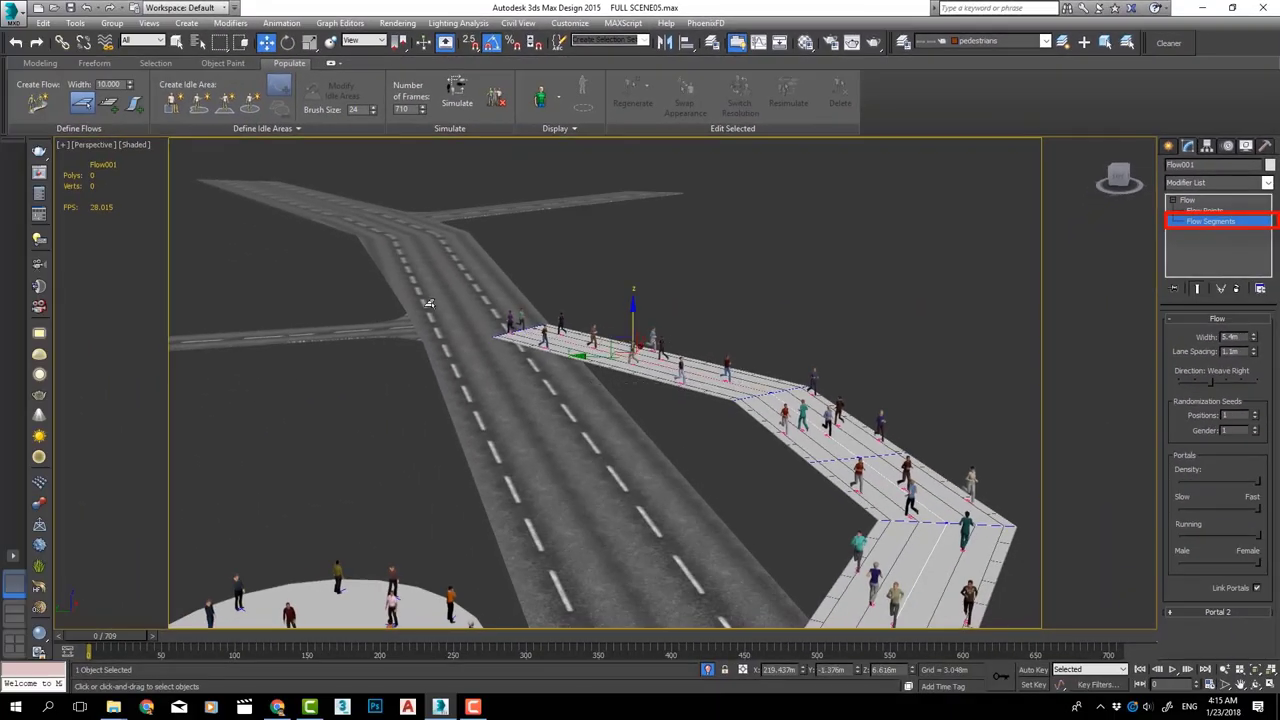
Create a ramp on the first flow segment and lower its end and middle points
left_click(139, 110)
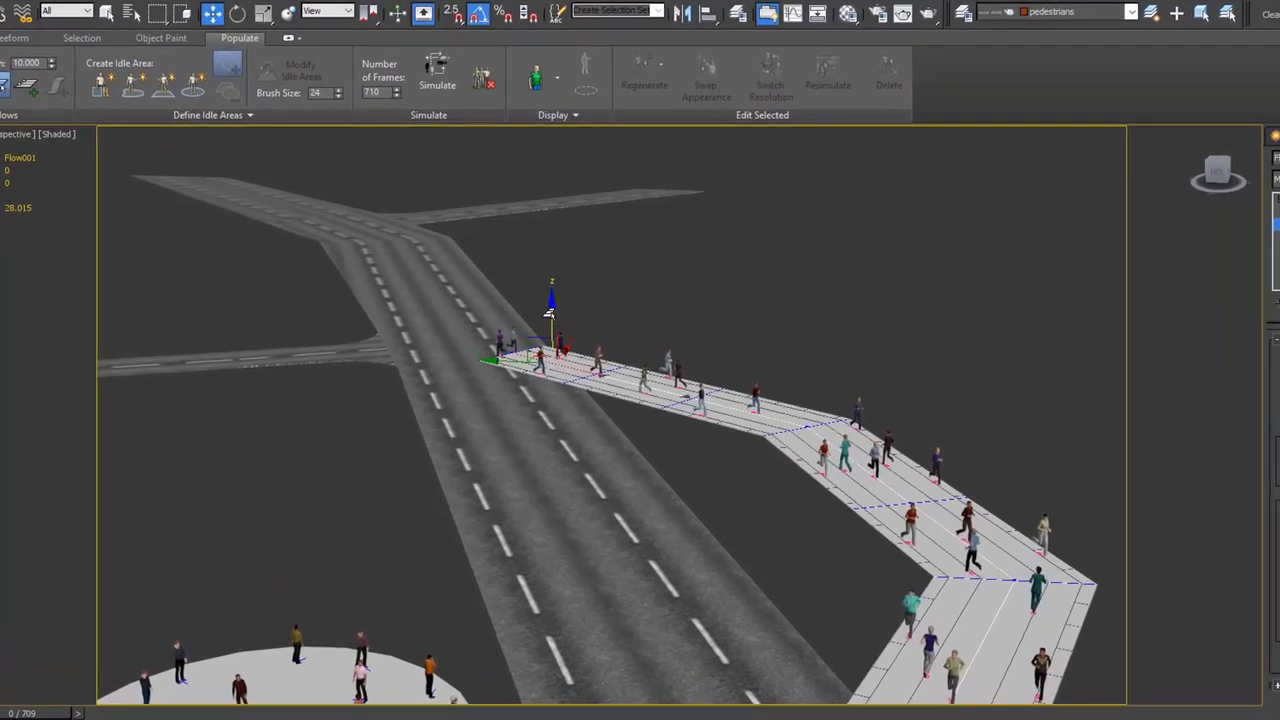
left_click_drag(550, 318, 573, 380)
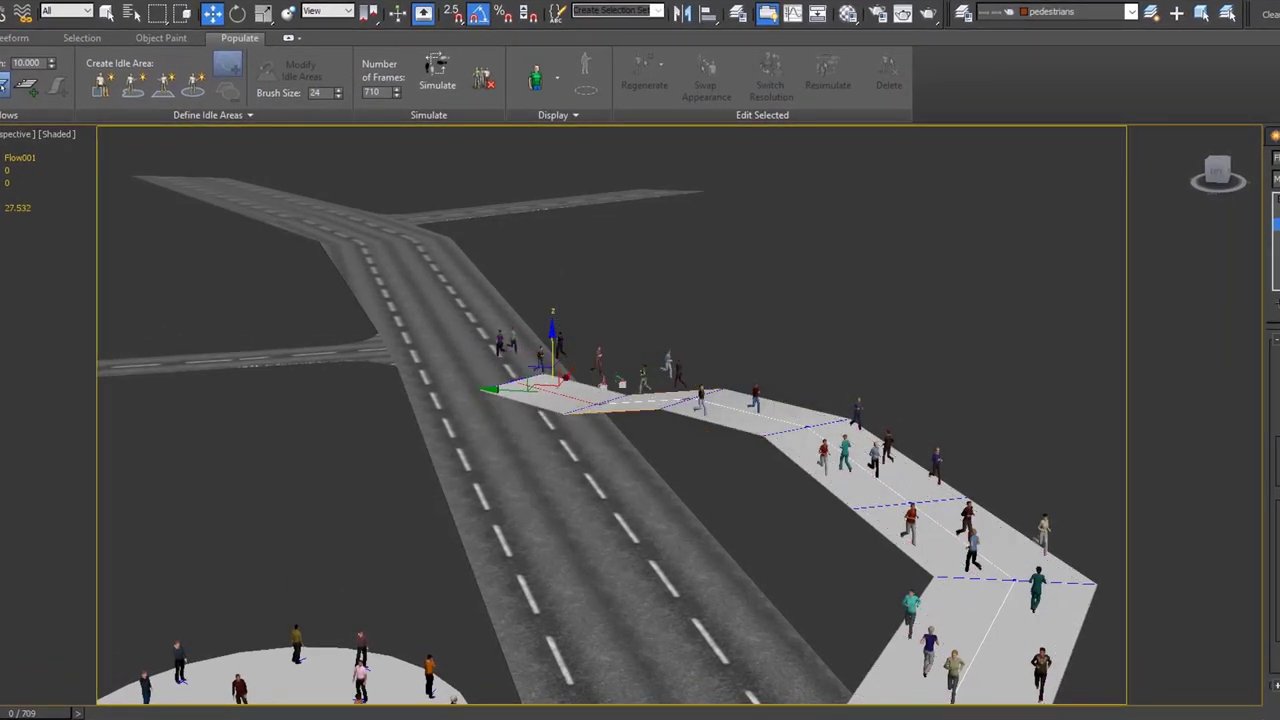
middle_click_drag(565, 378, 322, 433, "alt")
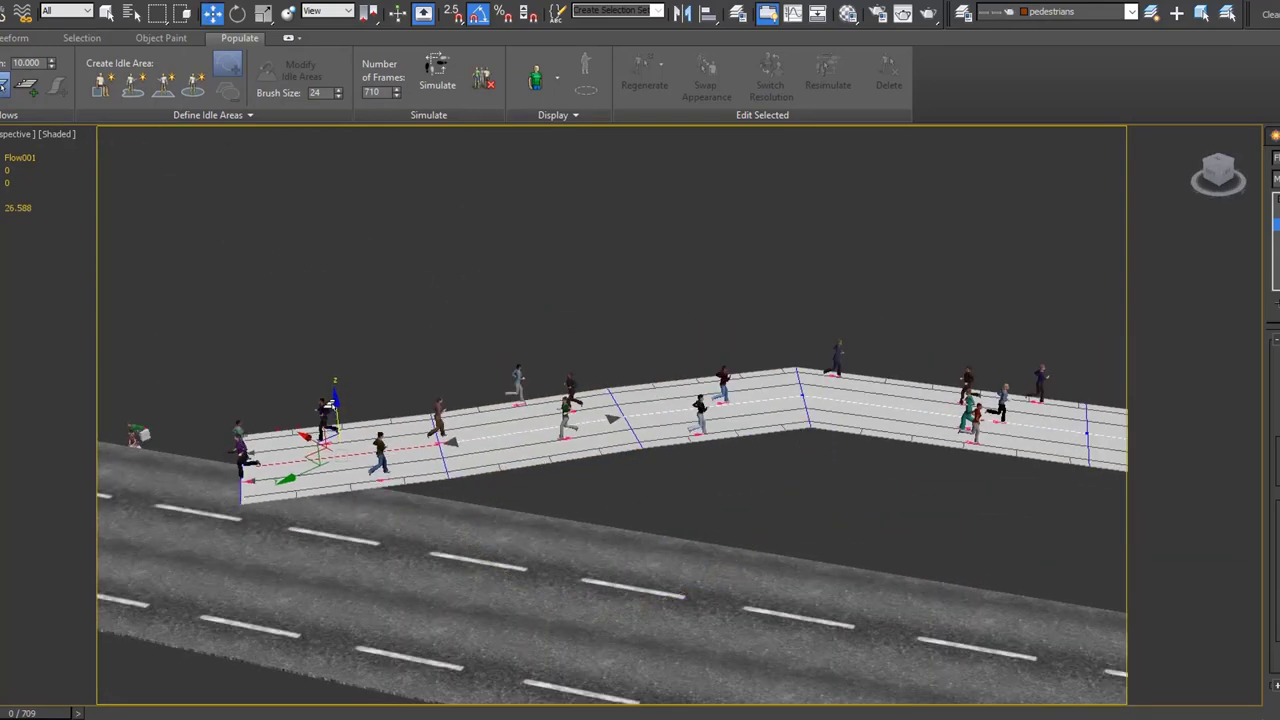
left_click_drag(322, 433, 305, 437)
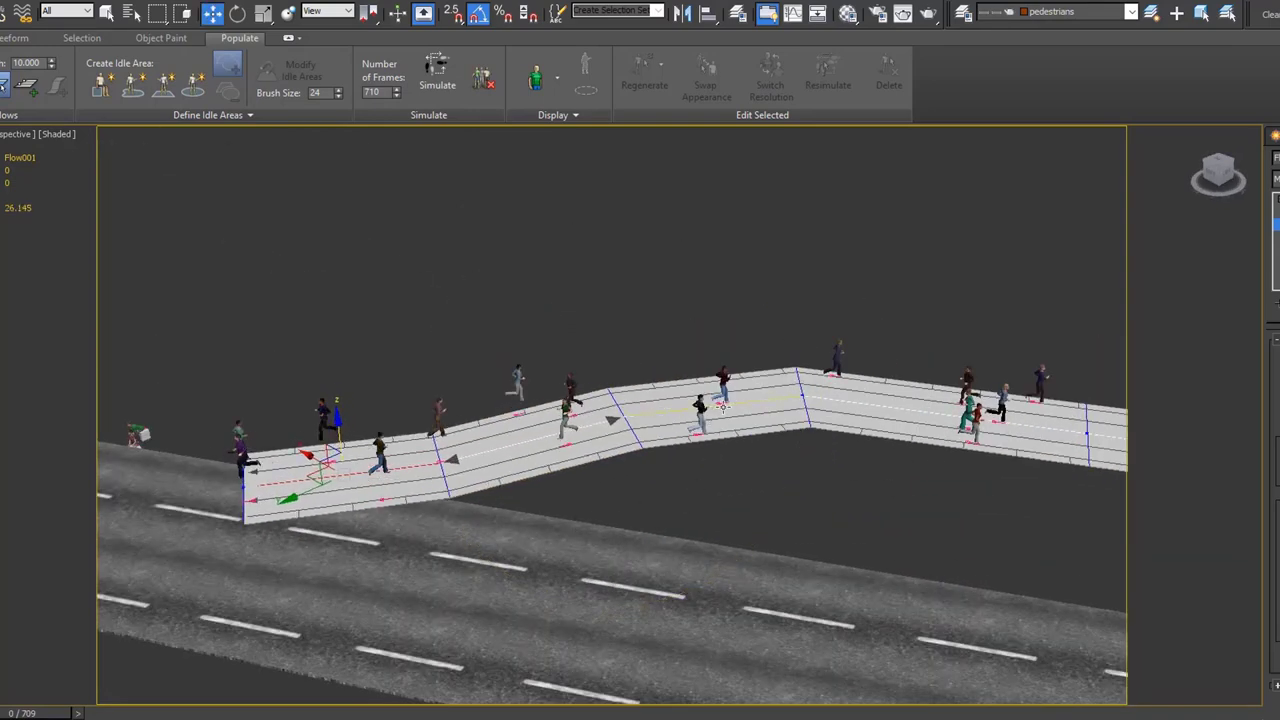
left_click_drag(722, 407, 735, 427)
middle_click_drag(735, 427, 705, 458, "alt")
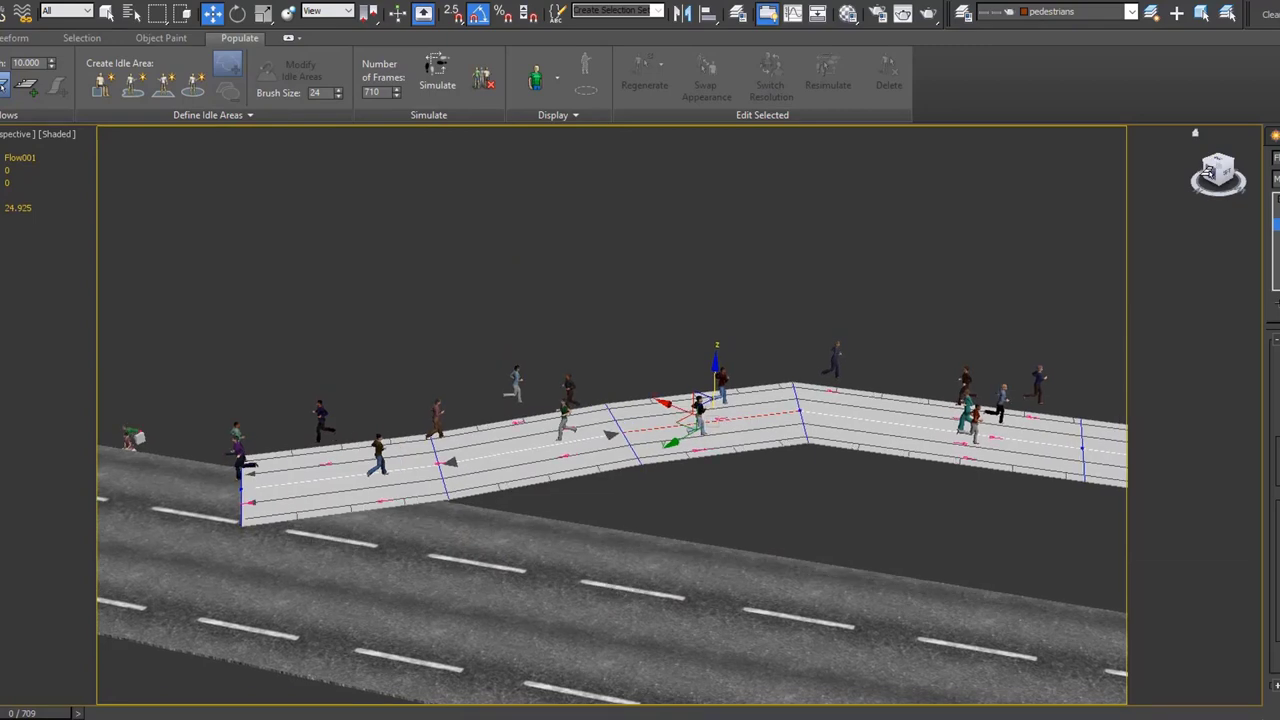
middle_click_drag(396, 585, 344, 601, "alt")
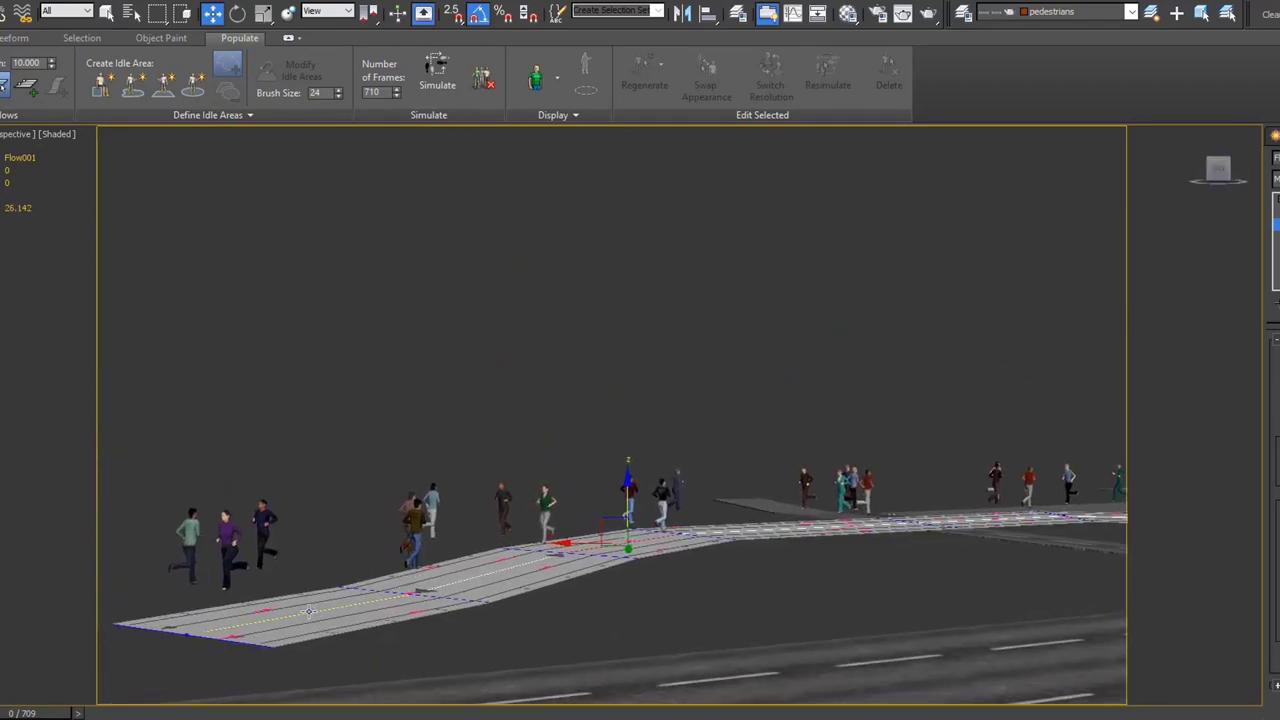
left_click_drag(308, 611, 280, 642)
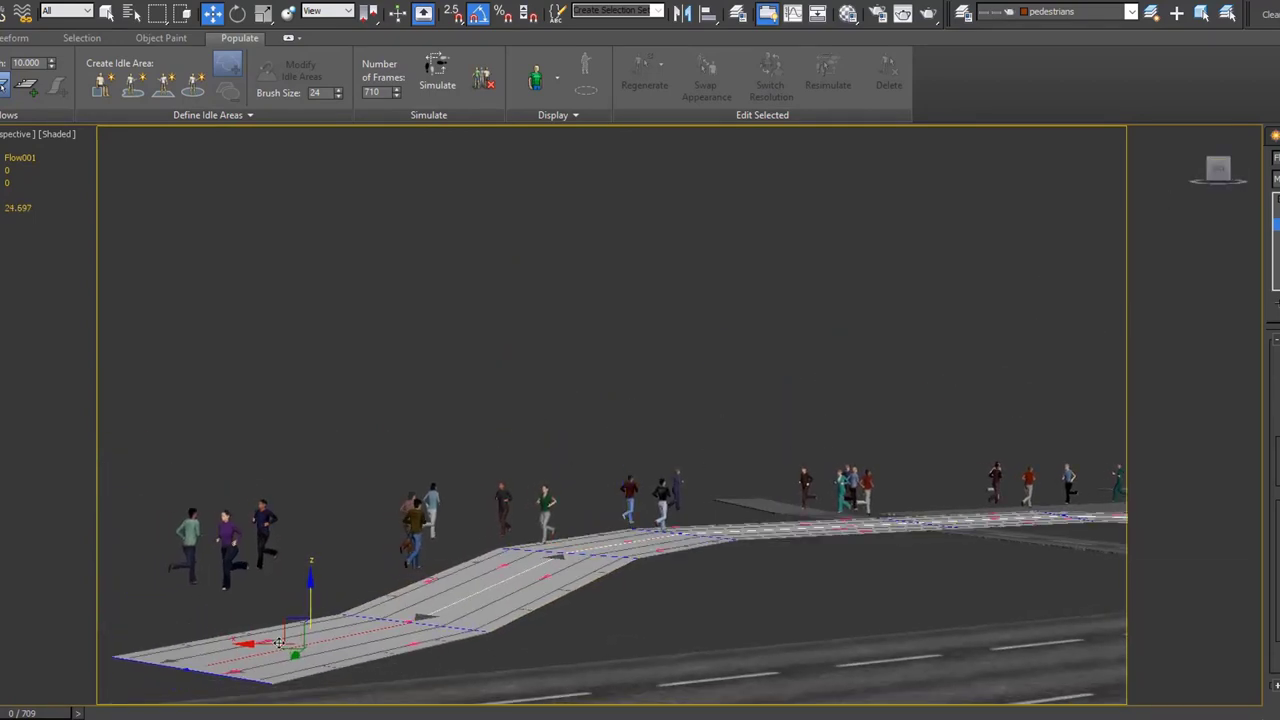
Check the ramp segments from a lower angle and re-simulate the pedestrians
middle_click_drag(620, 654, 563, 681, "alt")
left_click(608, 635)
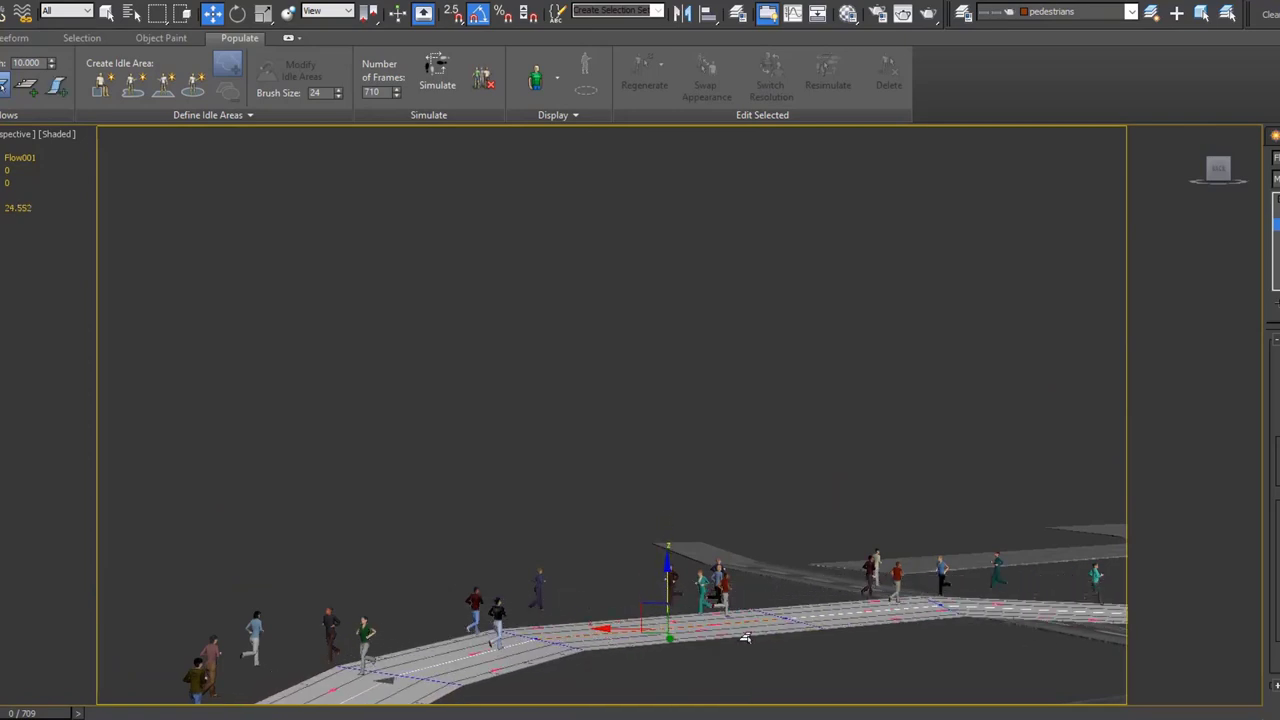
middle_click_drag(596, 636, 576, 612, "alt")
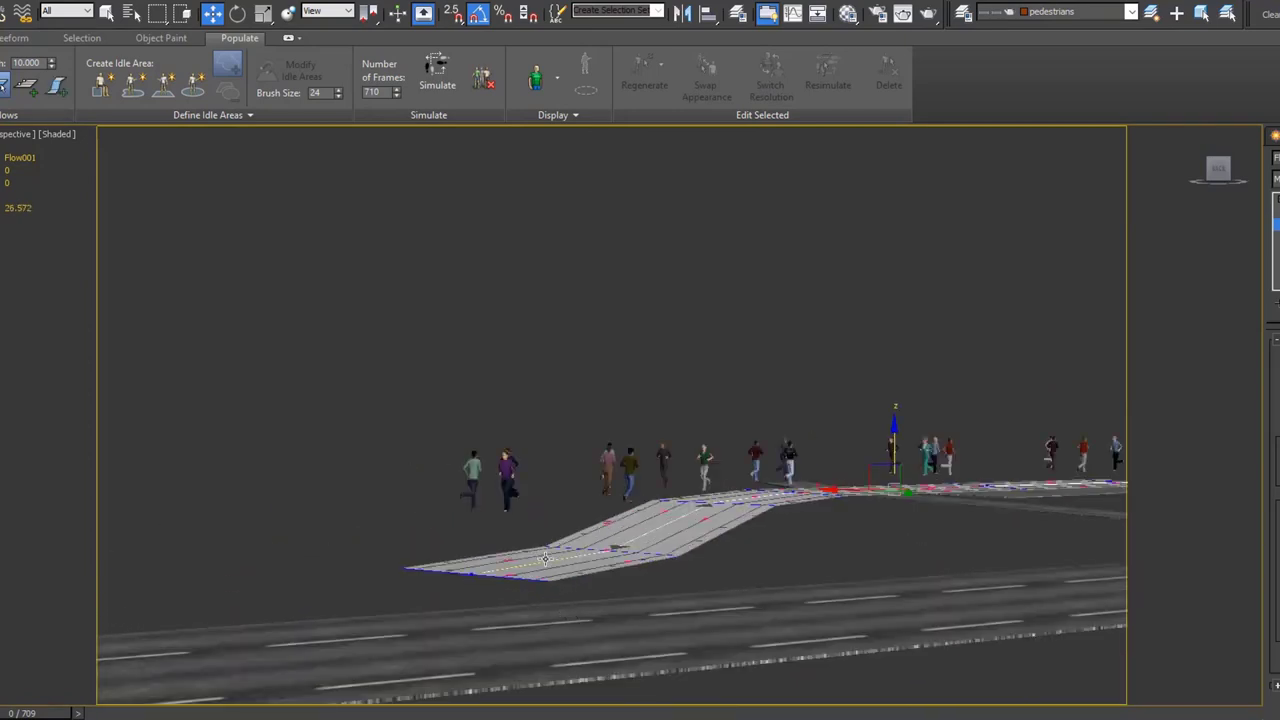
left_click(540, 562)
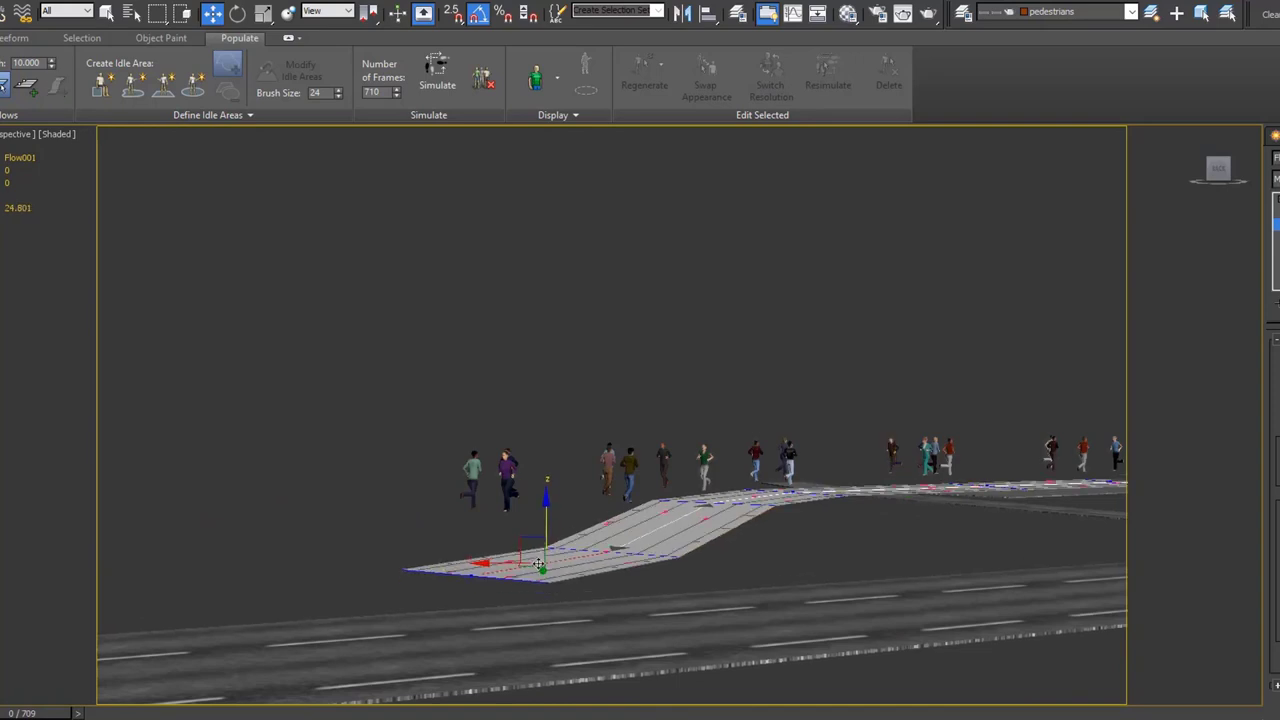
middle_click_drag(672, 455, 501, 557)
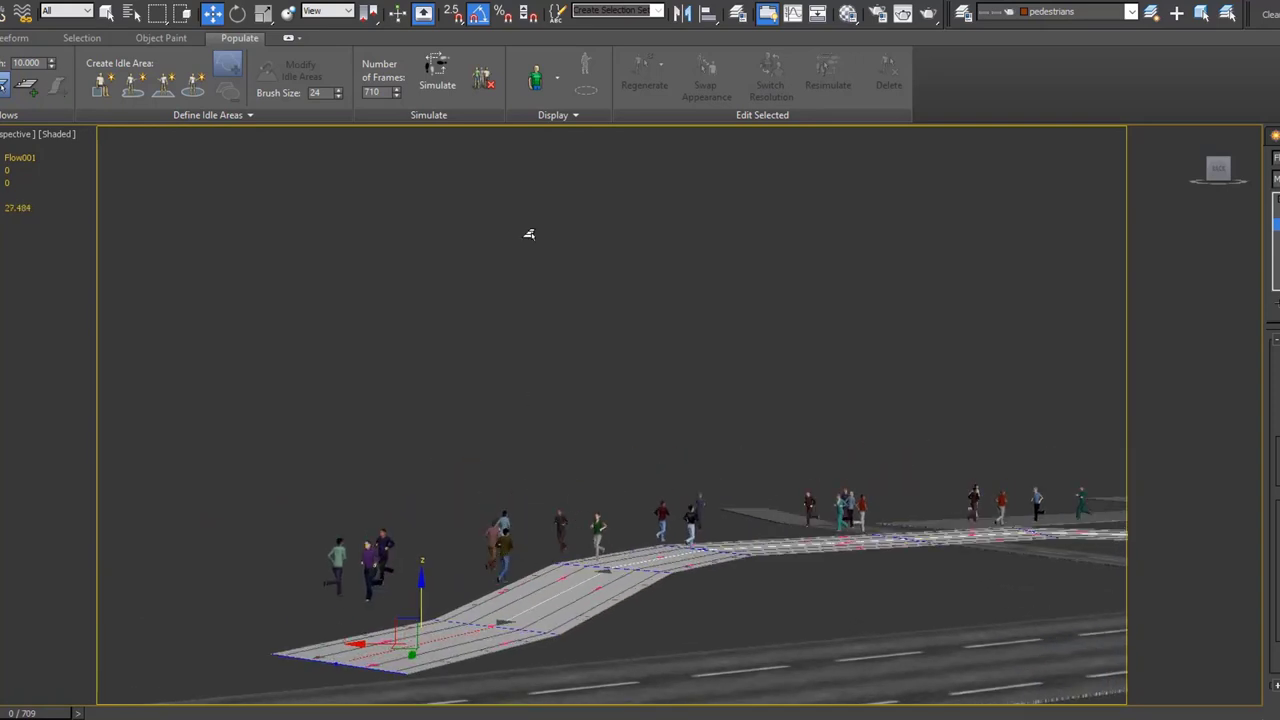
left_click(448, 84)
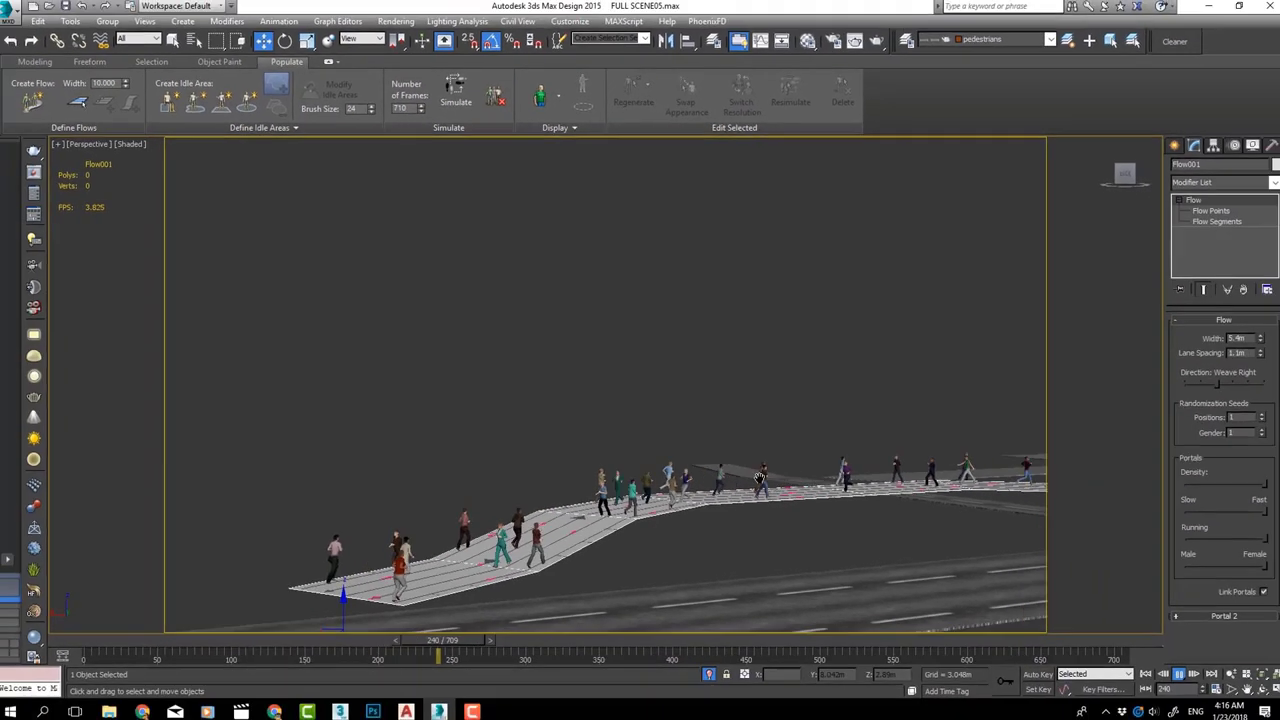
Orbit to the bridge's end beside the side road and enter Flow Segments level
middle_click_drag(659, 530, 659, 497, "alt")
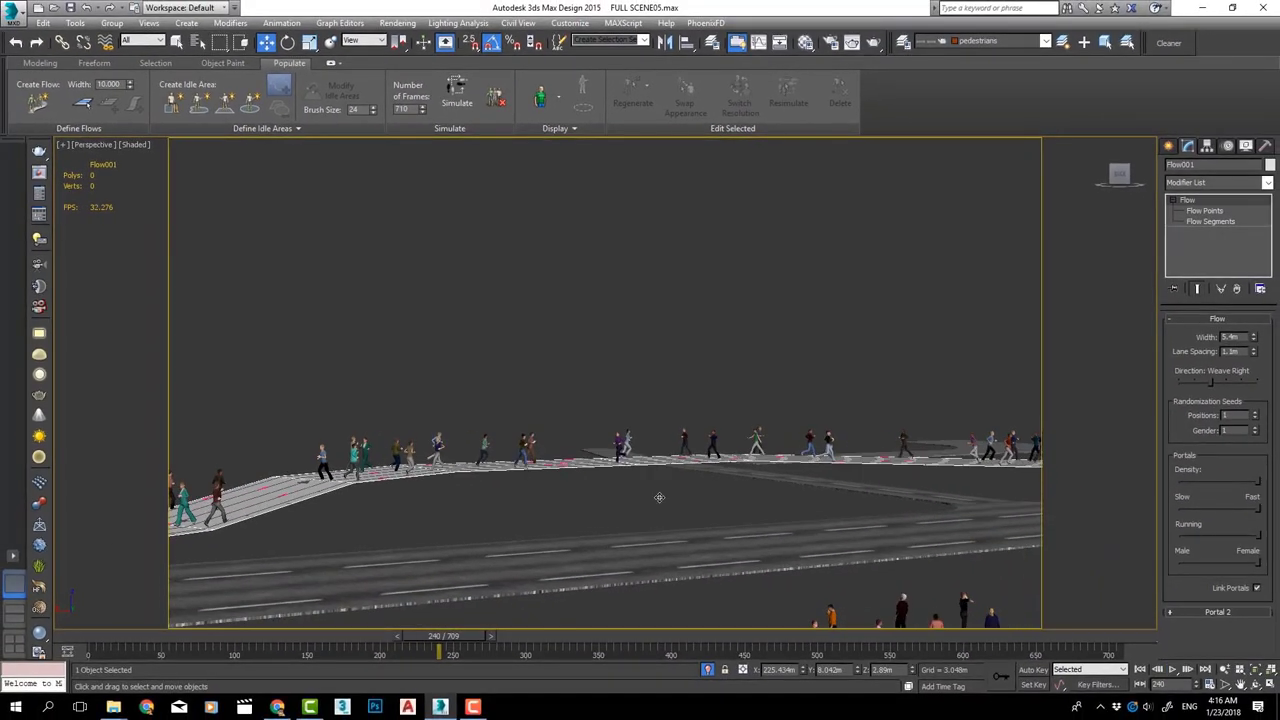
left_click(1256, 684)
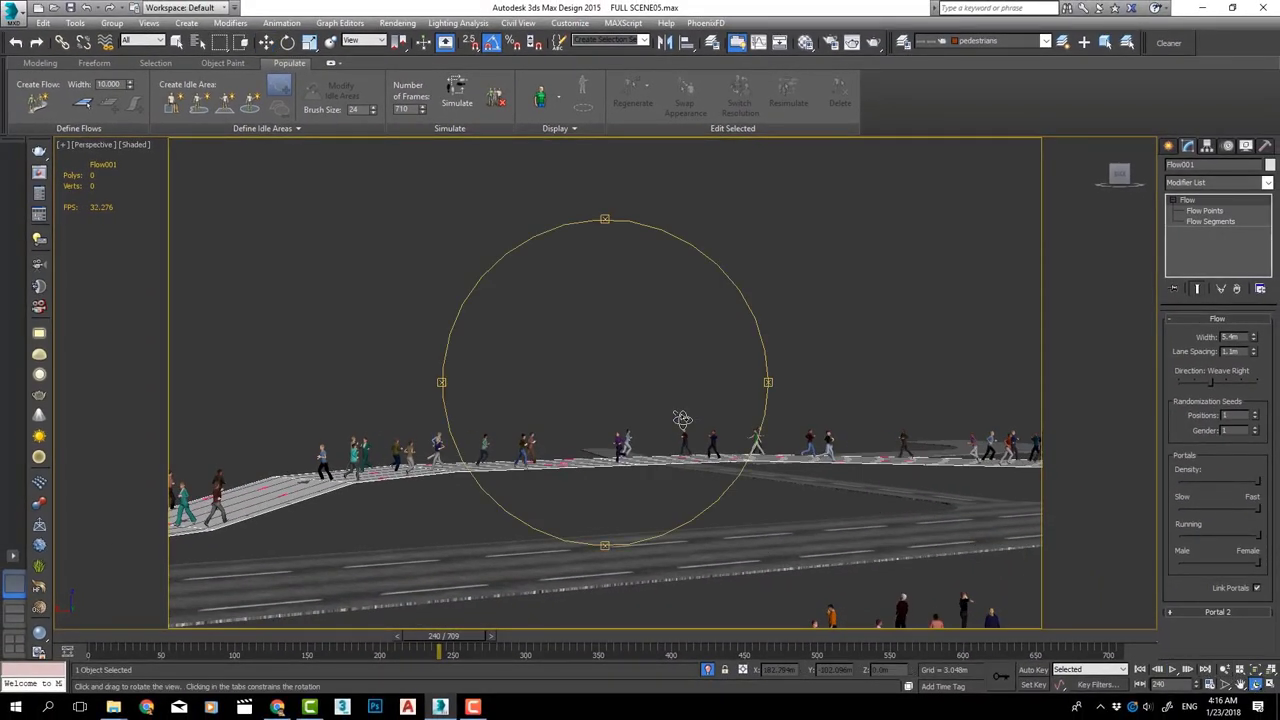
mouse_move(652, 408)
left_mouse_down()
mouse_move(727, 481)
mouse_move(565, 402)
mouse_move(535, 402)
left_mouse_up()
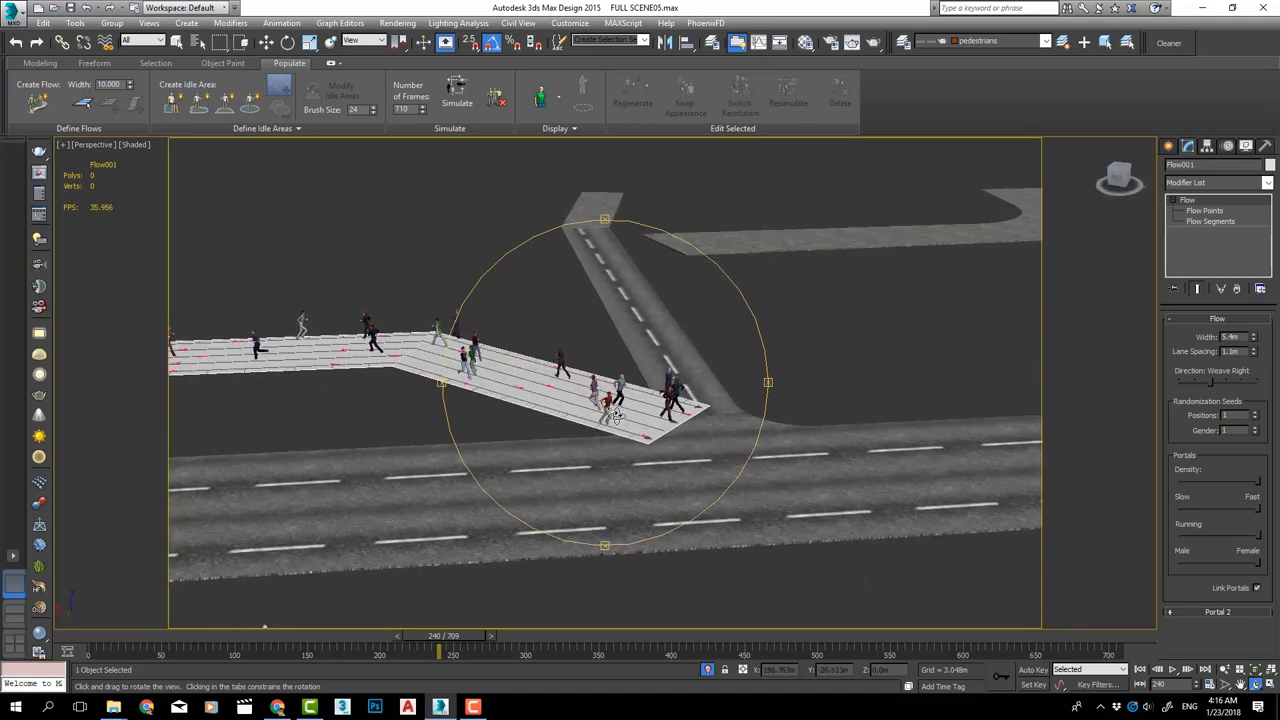
key("w")
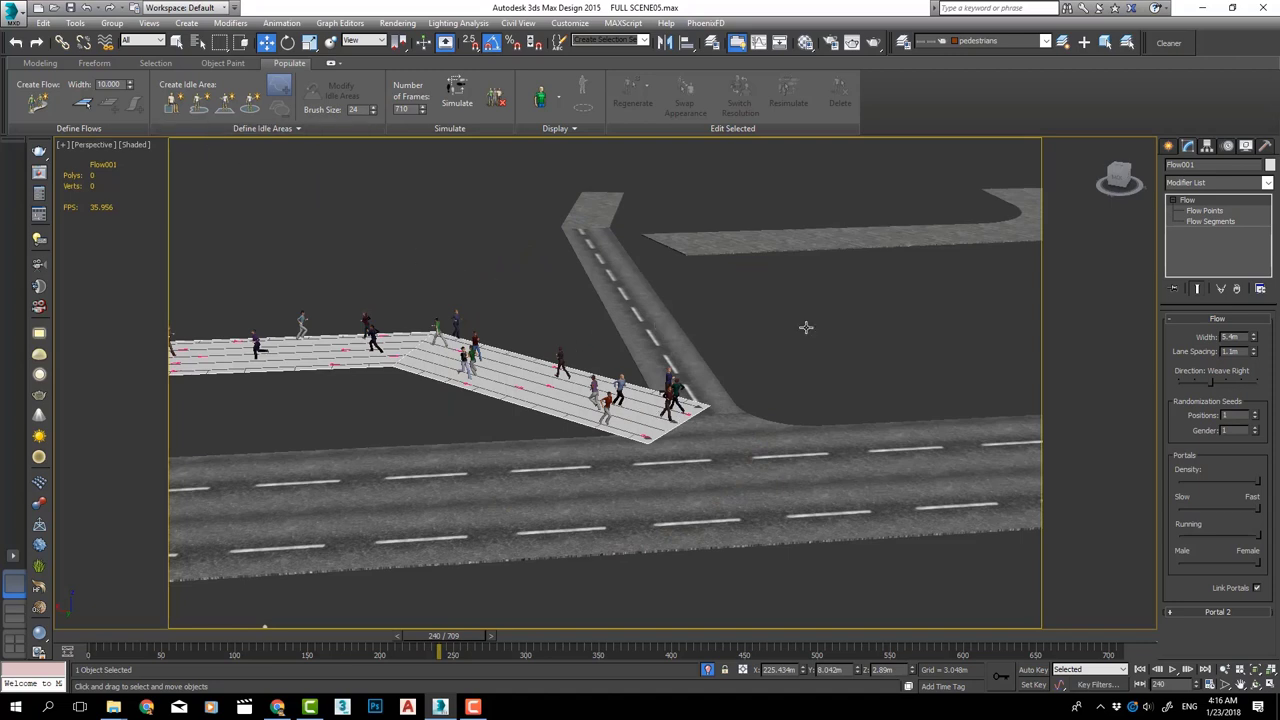
left_click(1209, 222)
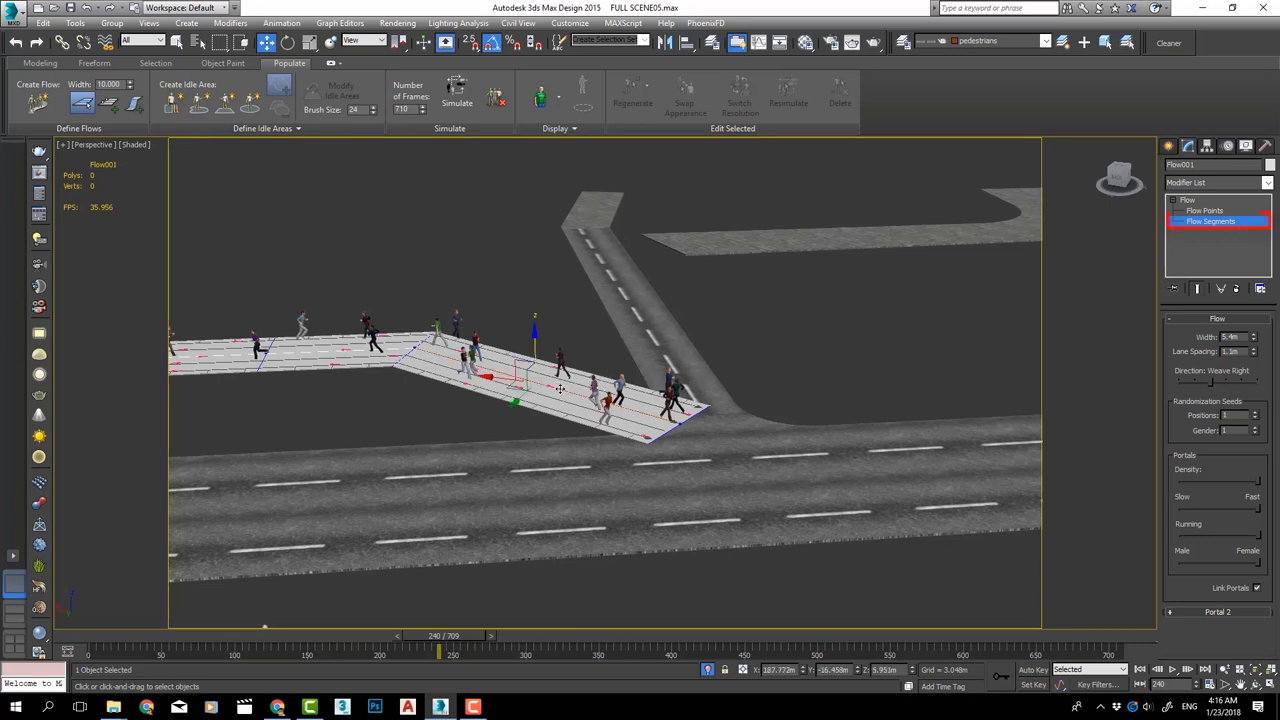
Create a ramp on the end segment and drag its end vertex down and across the road
left_click(139, 109)
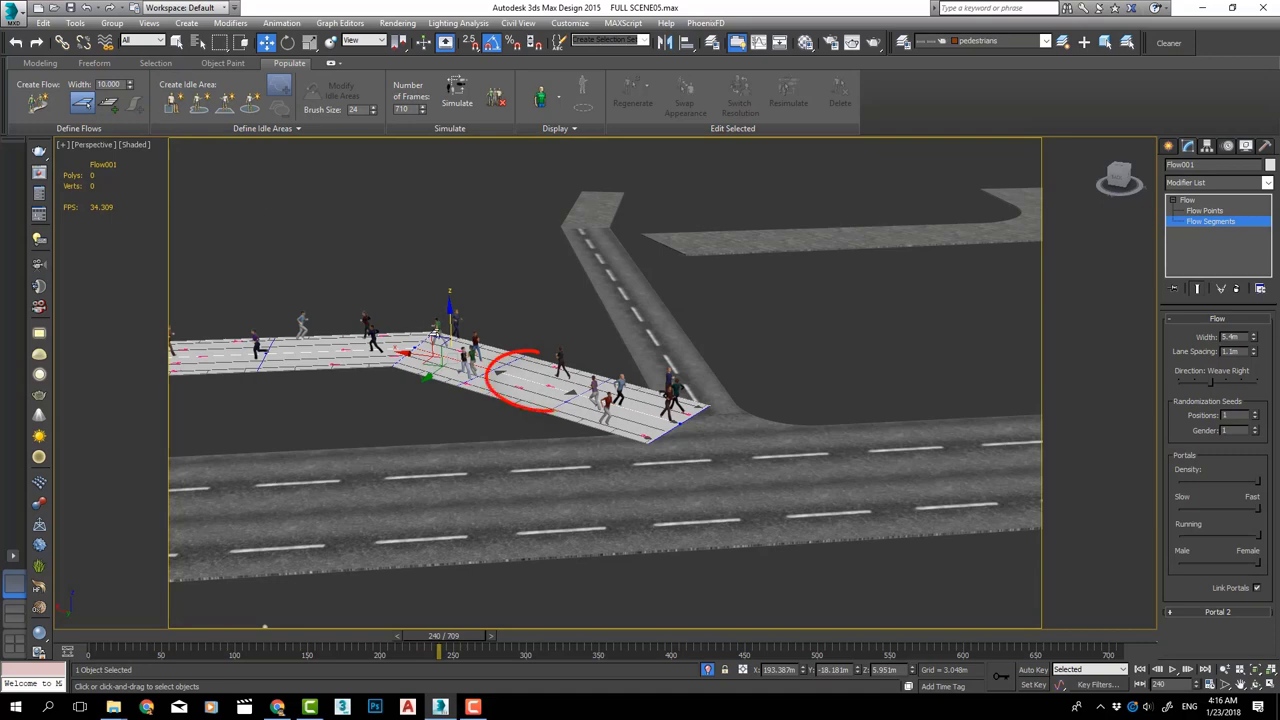
scroll(561, 378, "up", 4)
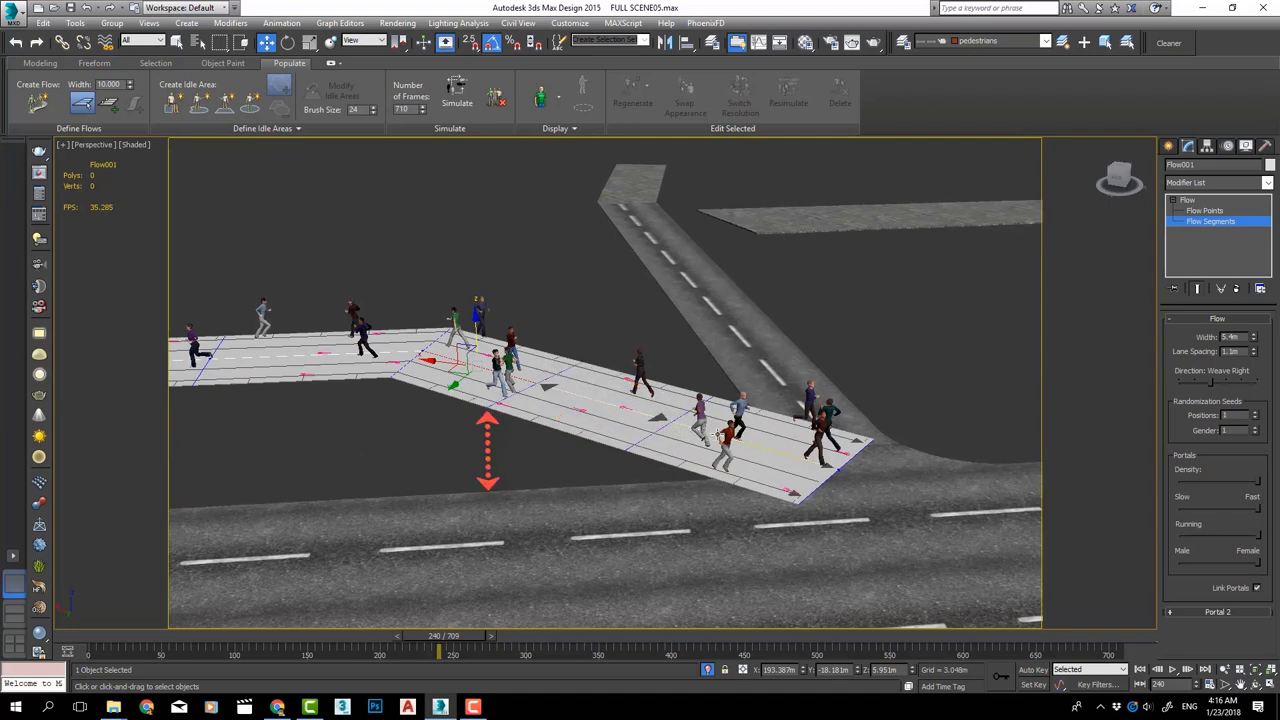
mouse_move(718, 435)
left_mouse_down()
mouse_move(718, 468)
mouse_move(748, 432)
mouse_move(894, 520)
left_mouse_up()
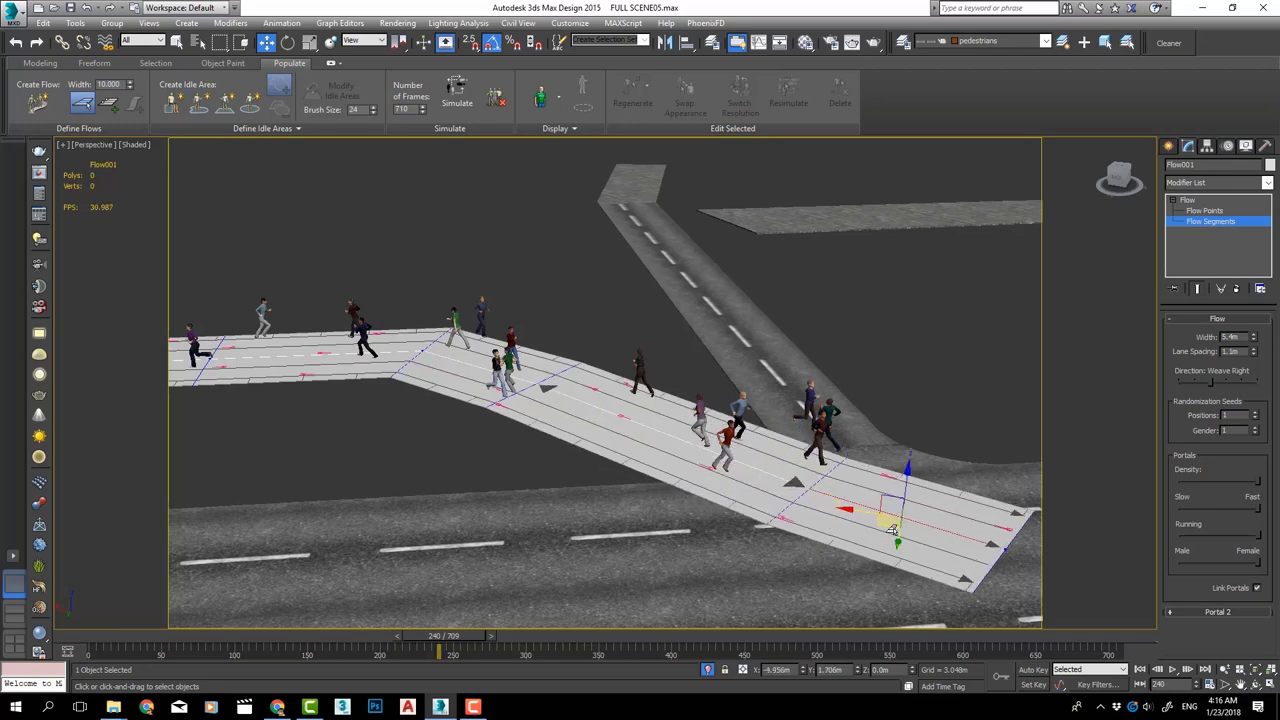
scroll(894, 520, "up", 2)
scroll(681, 392, "up", 2)
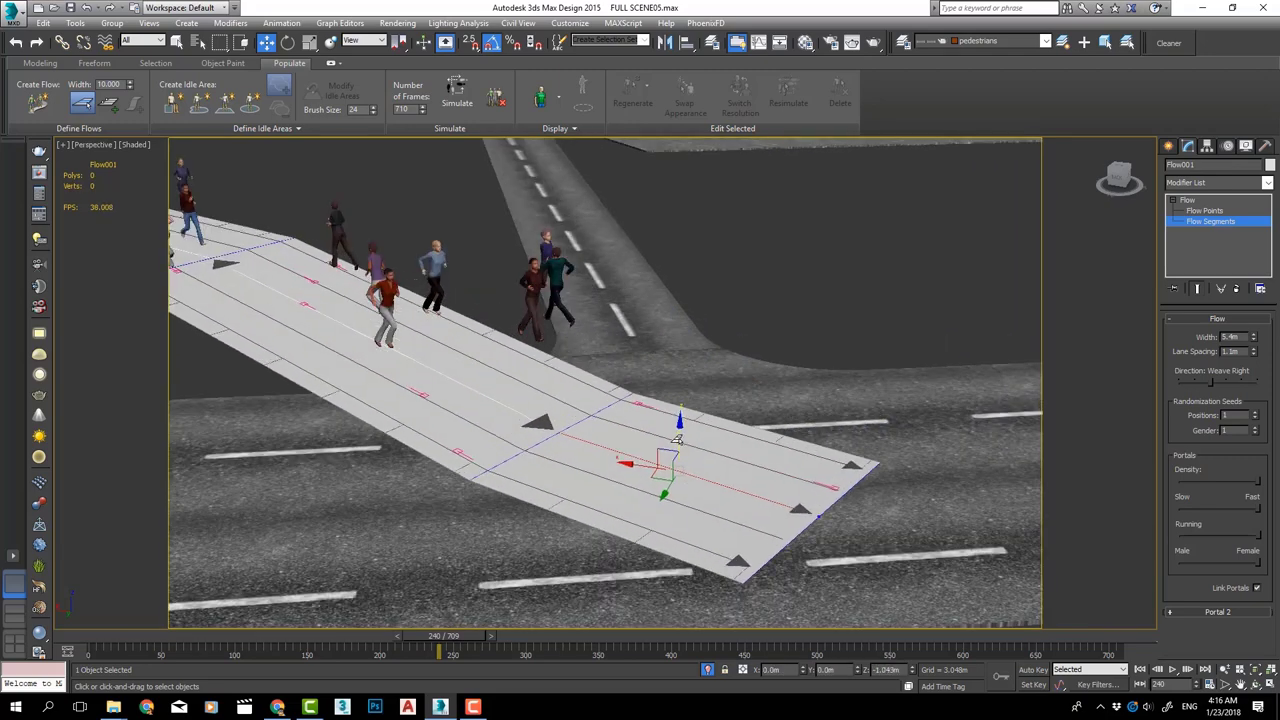
mouse_move(681, 392)
middle_mouse_down()
mouse_move(671, 438)
mouse_move(686, 356)
middle_mouse_up()
scroll(686, 356, "down", 2)
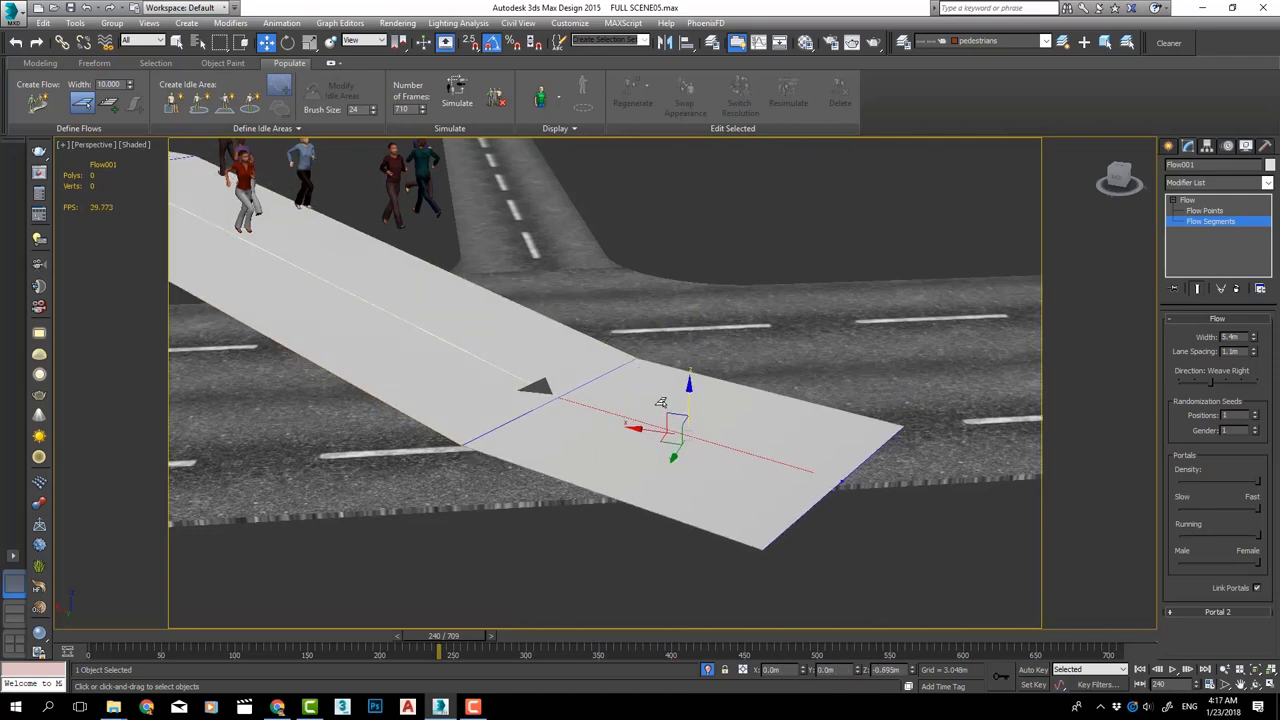
scroll(612, 393, "down", 3)
mouse_move(580, 393)
left_mouse_down()
mouse_move(655, 393)
mouse_move(708, 373)
mouse_move(647, 426)
mouse_move(652, 400)
mouse_move(631, 395)
left_mouse_up()
Re-simulate the crowd and orbit to watch walkers cross the bridge and descend its ramps
left_click(452, 80)
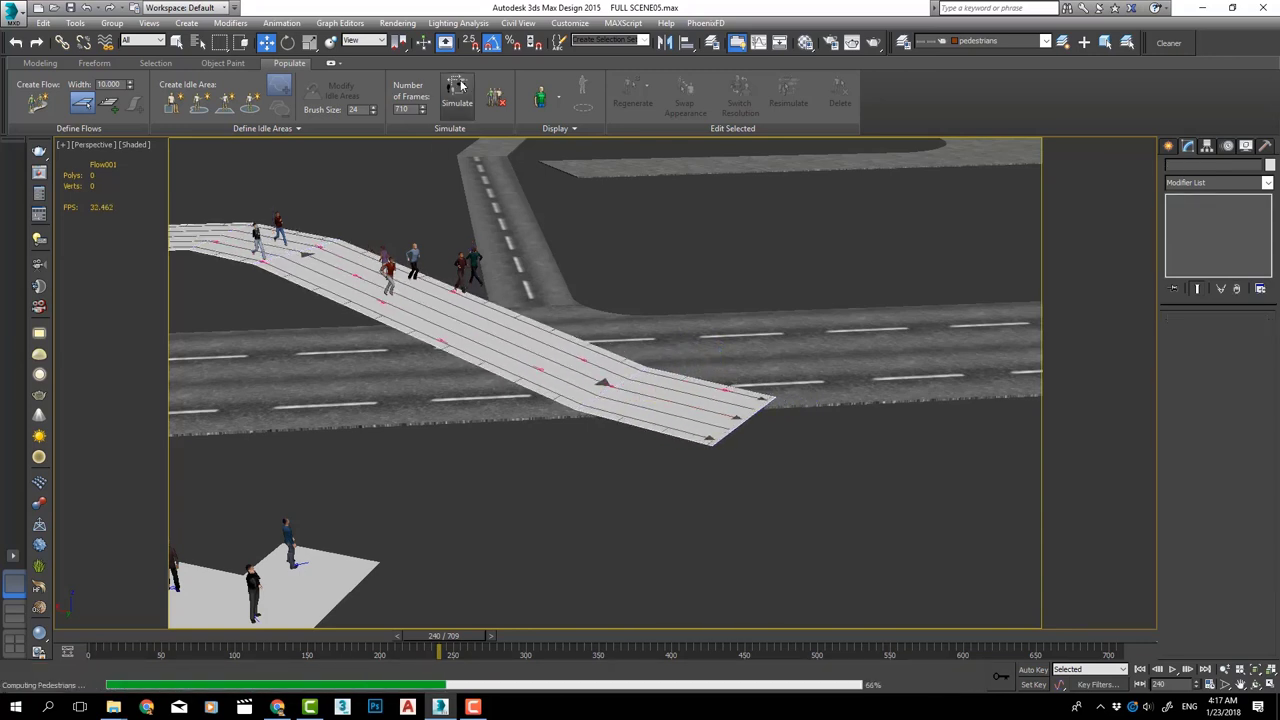
left_click(1241, 684)
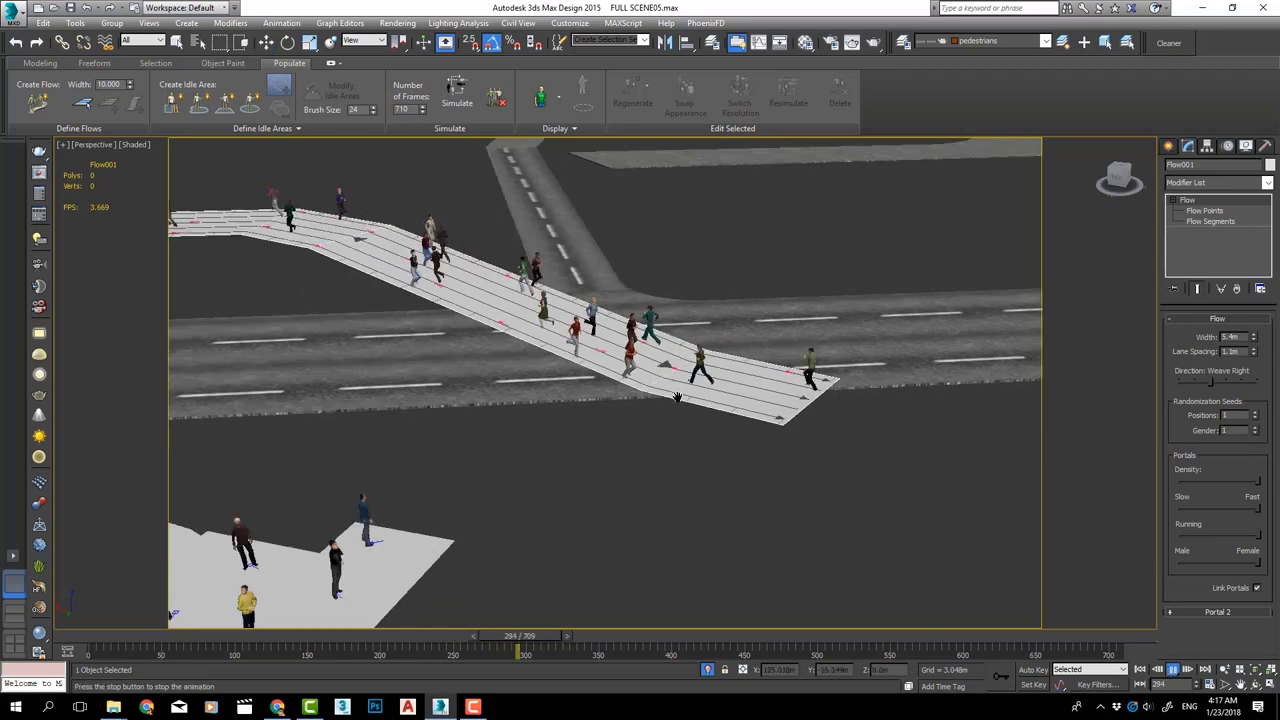
mouse_move(620, 380)
left_mouse_down()
mouse_move(705, 393)
mouse_move(705, 447)
left_mouse_up()
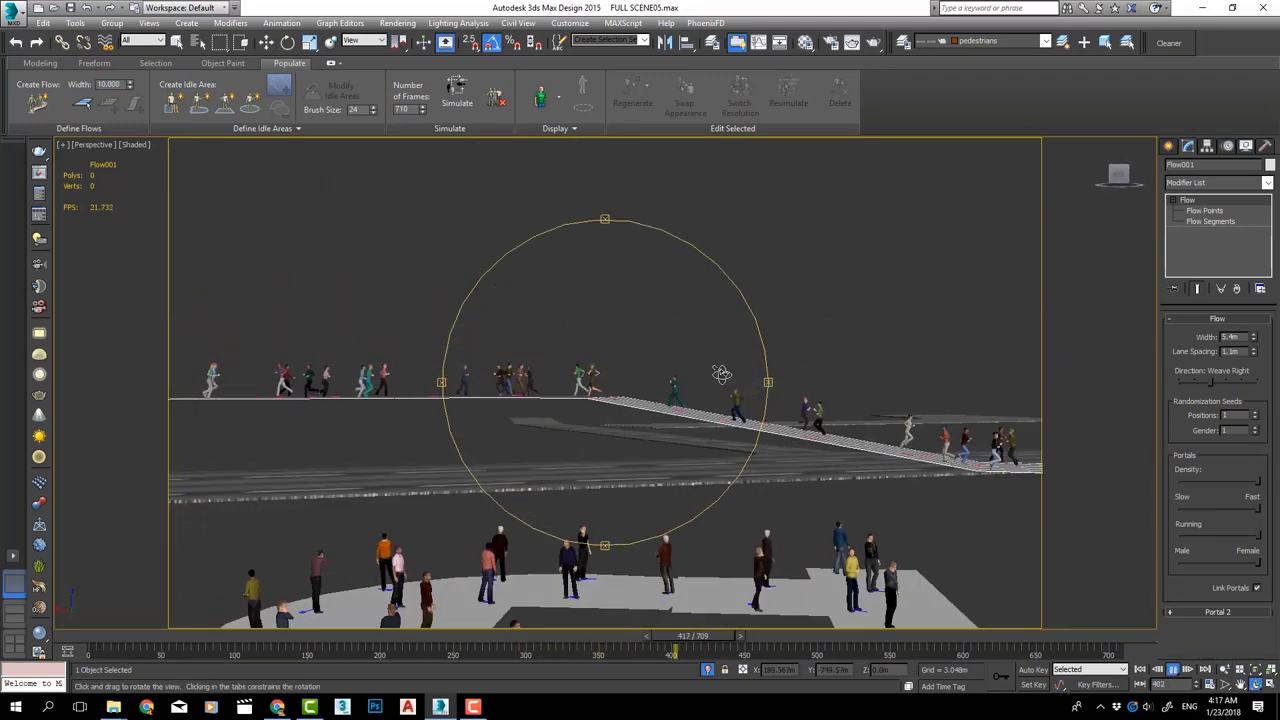